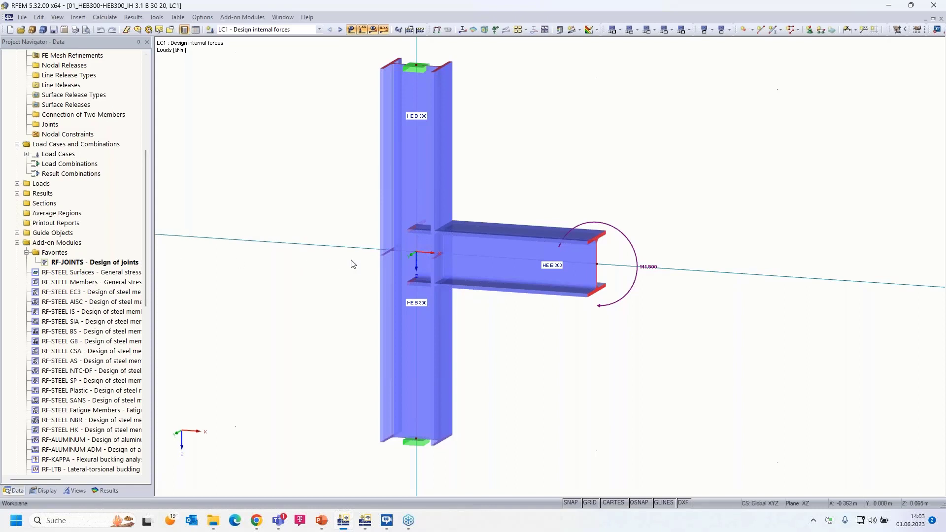
double_click(93, 263)
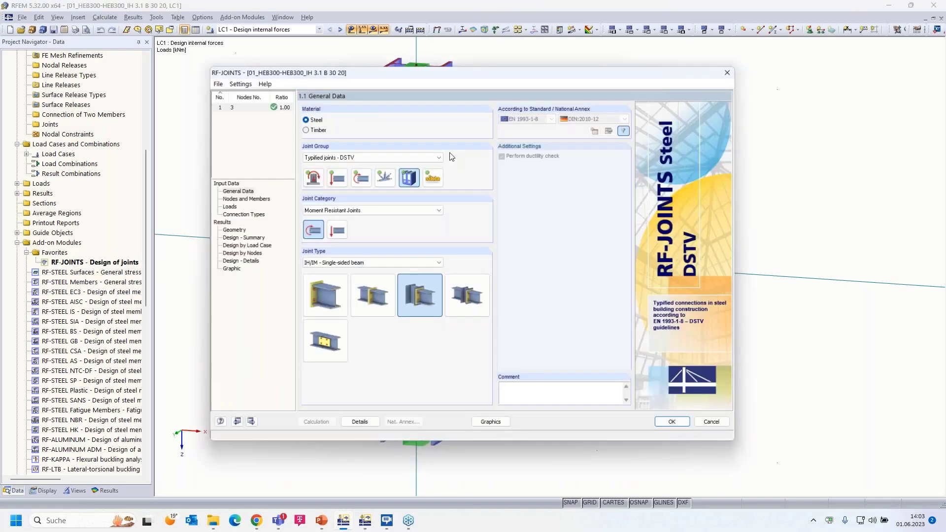
drag(568, 69, 555, 71)
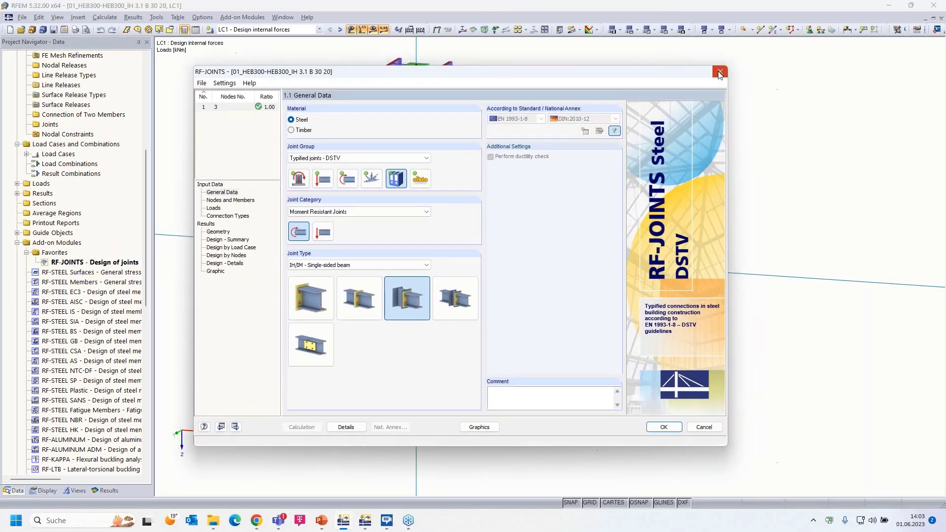
click(721, 71)
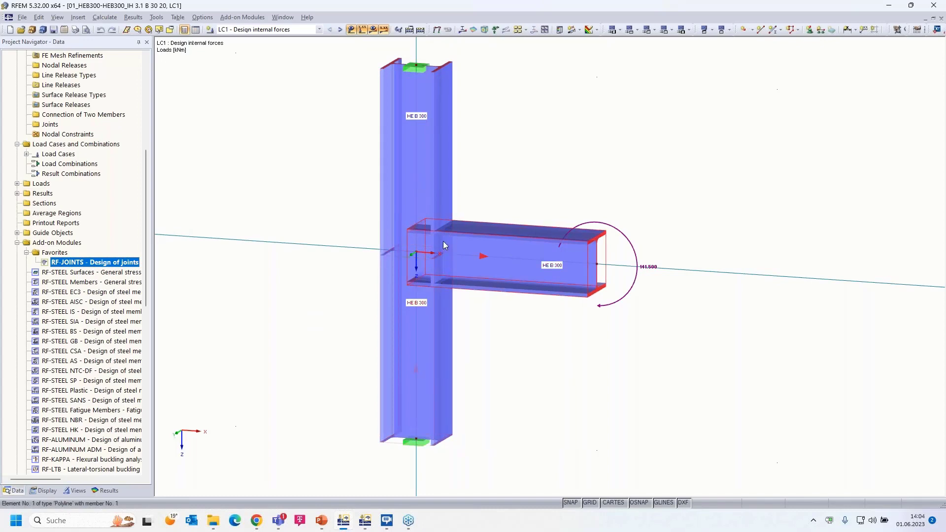
Review the RF-JOINTS loads, joint geometry and design summary, including the design details of the My resistance check.
double_click(93, 264)
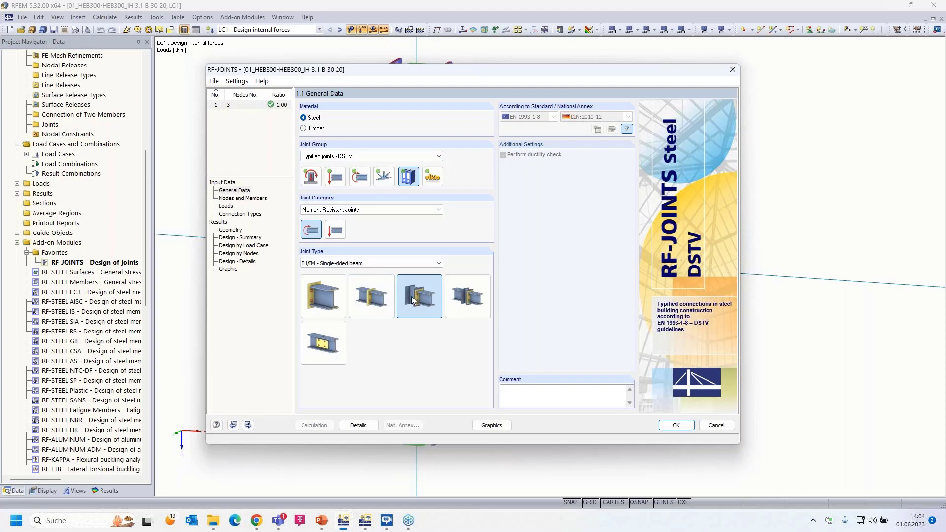
click(226, 206)
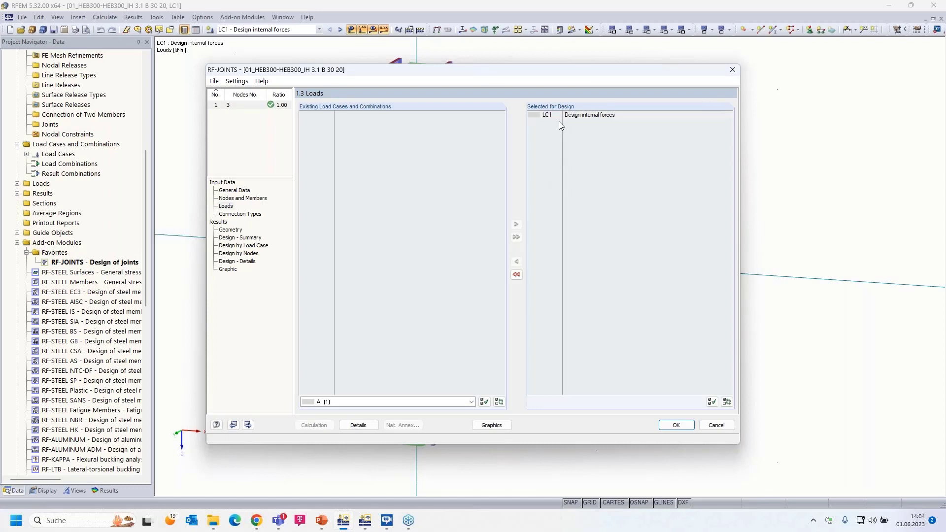
click(238, 238)
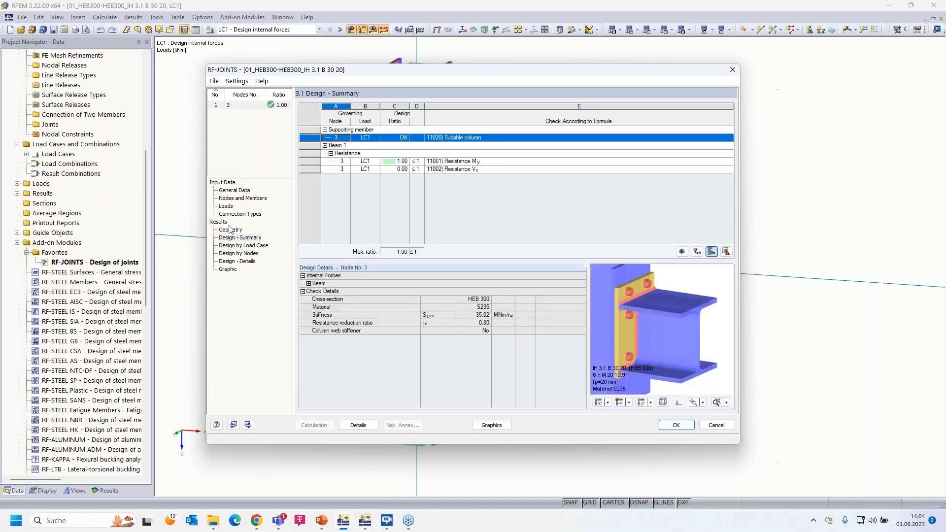
click(231, 231)
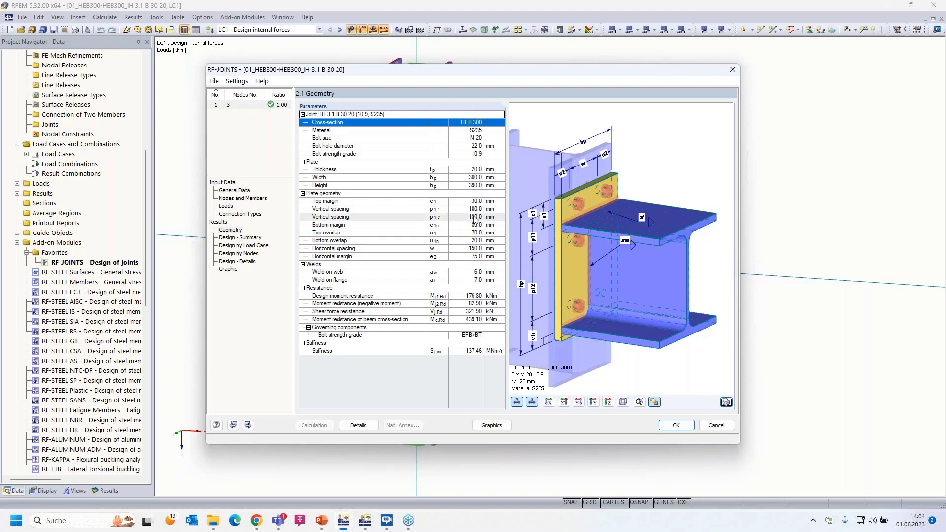
click(238, 238)
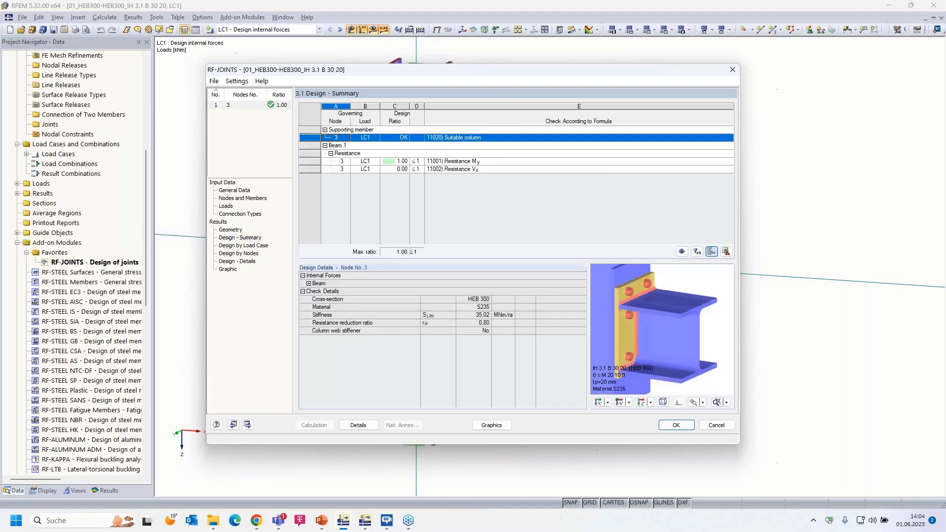
click(403, 163)
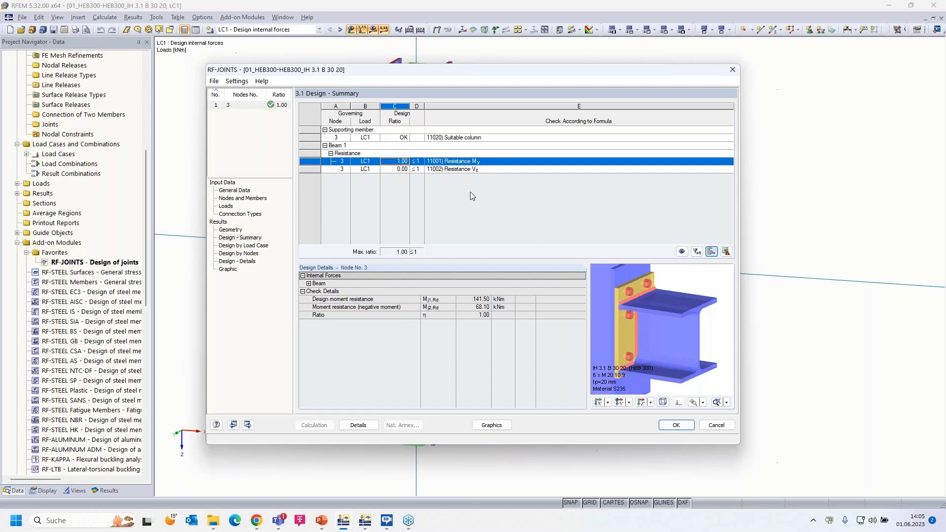
click(717, 426)
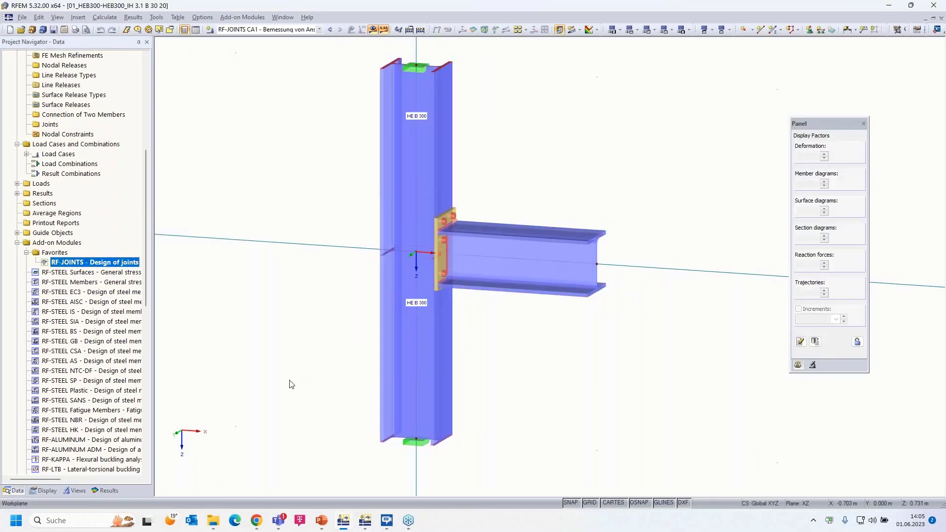
Switch to RFEM 6 and review the settings of design situation DS1, the load case and the load combination.
click(365, 525)
scroll(442, 306, down, 3)
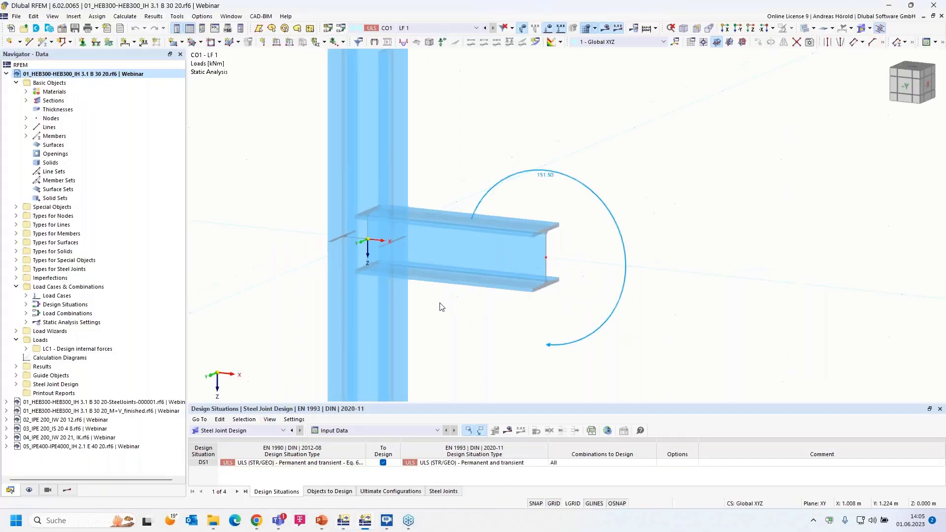
scroll(443, 306, up, 5)
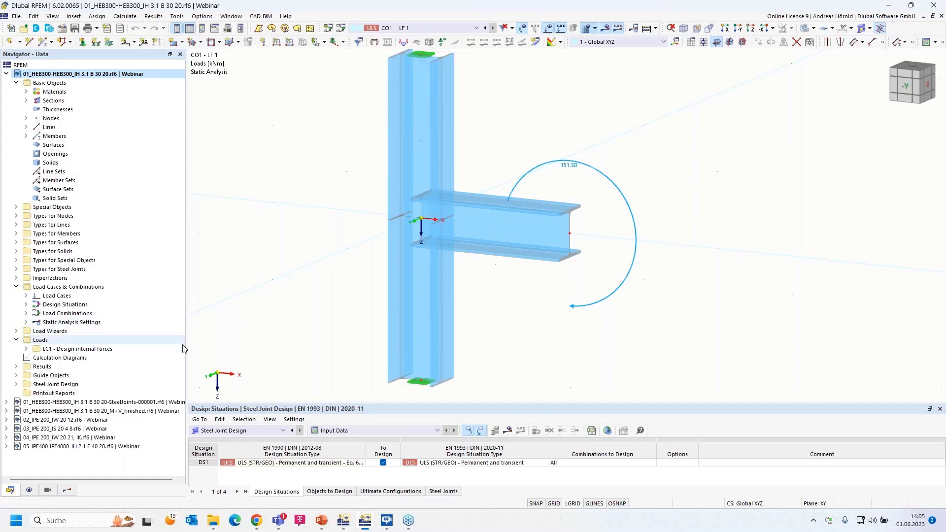
click(25, 305)
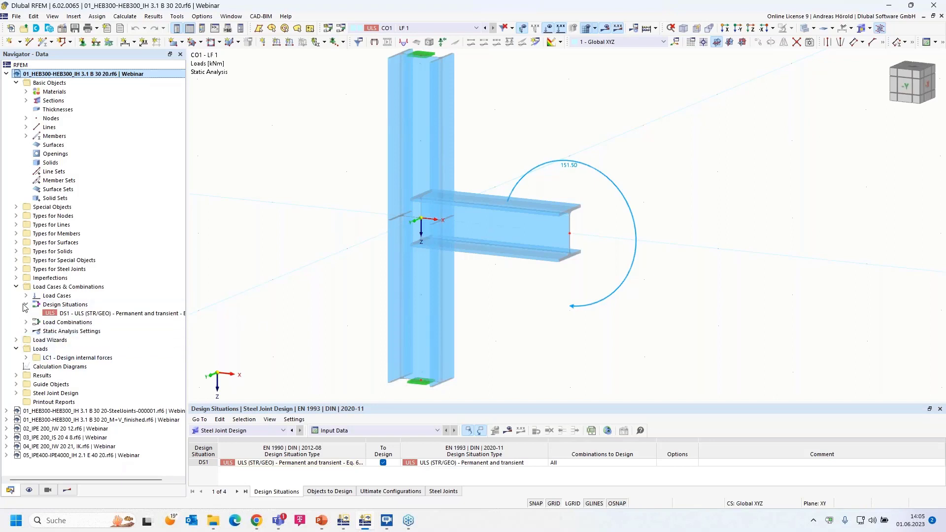
double_click(102, 314)
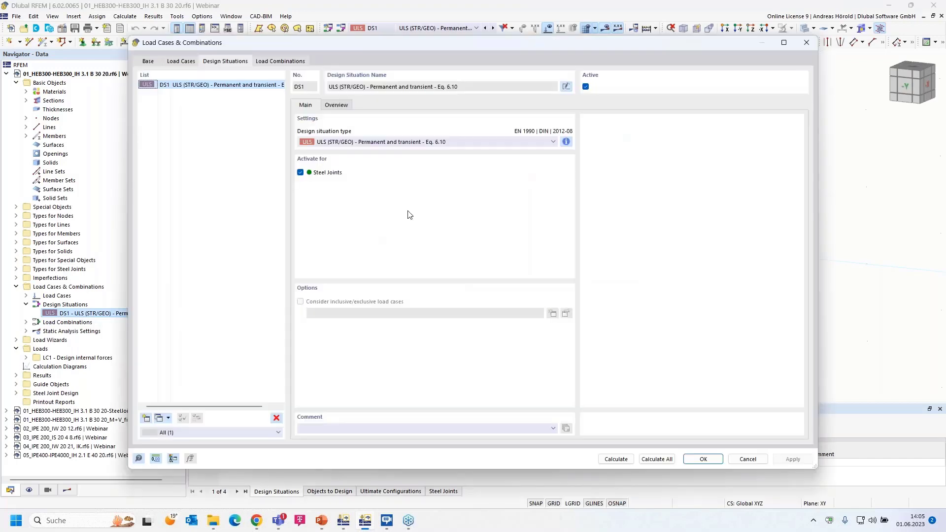
click(177, 62)
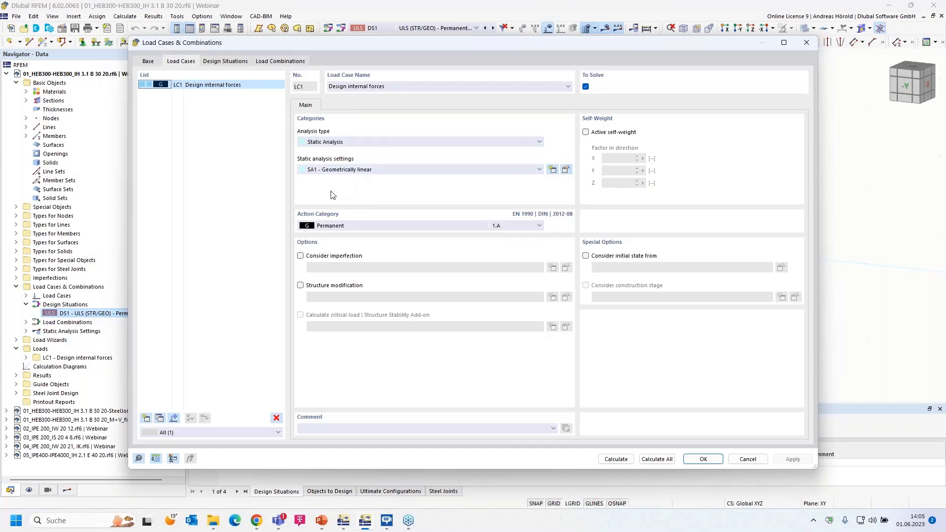
click(281, 61)
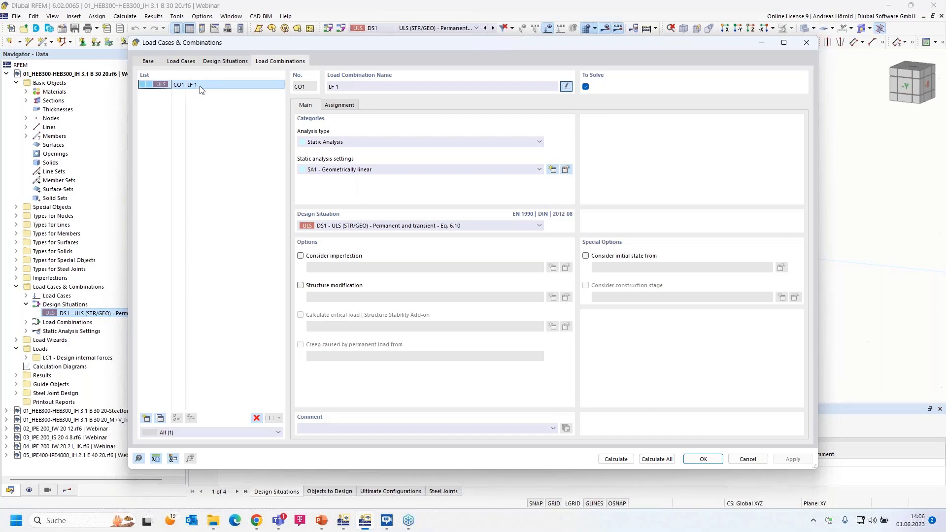
click(220, 63)
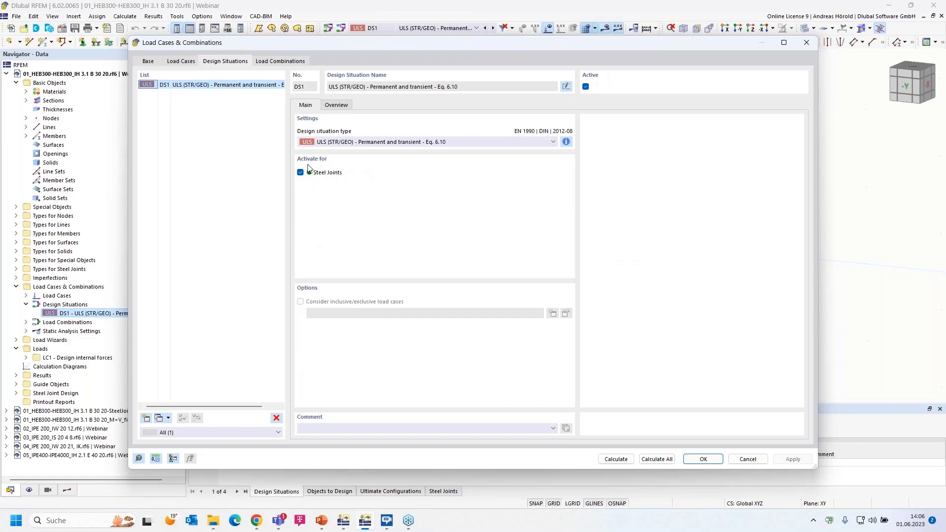
click(748, 460)
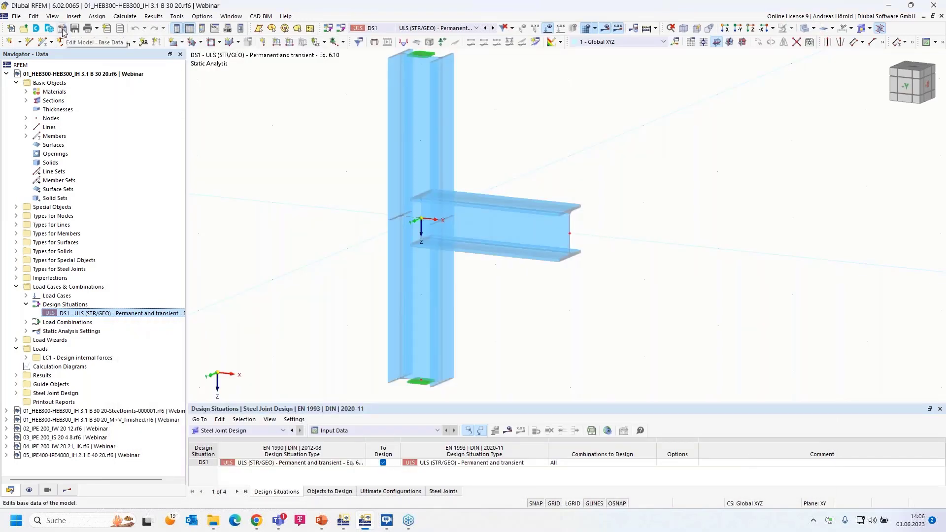
Check in the model's base data which add-ons are activated.
click(59, 28)
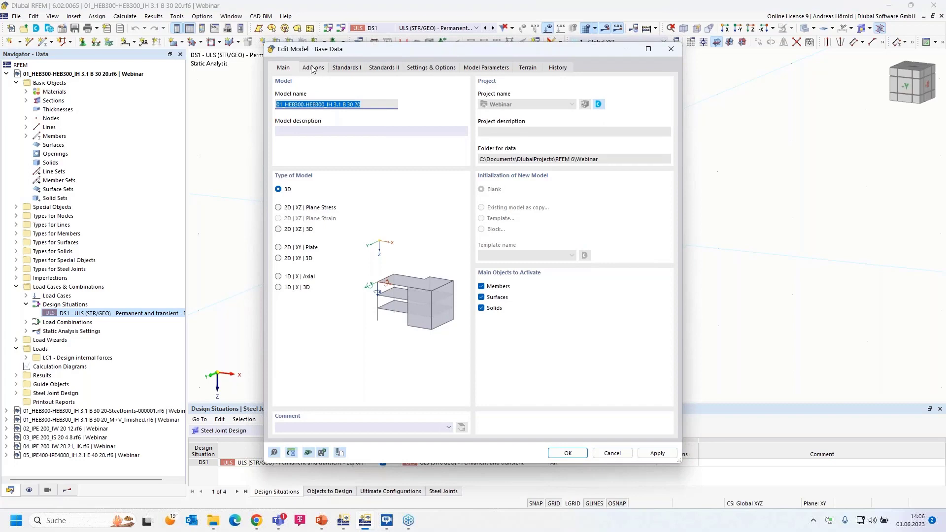
click(312, 68)
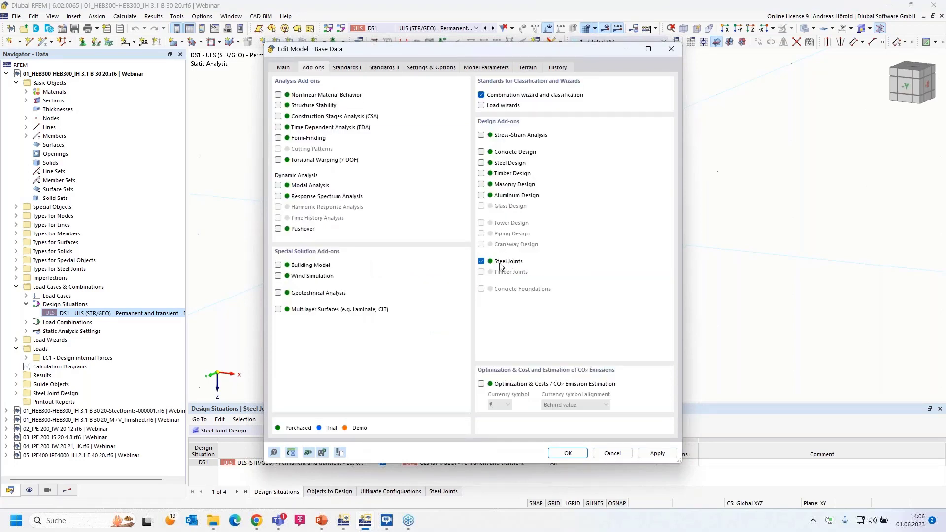
click(613, 453)
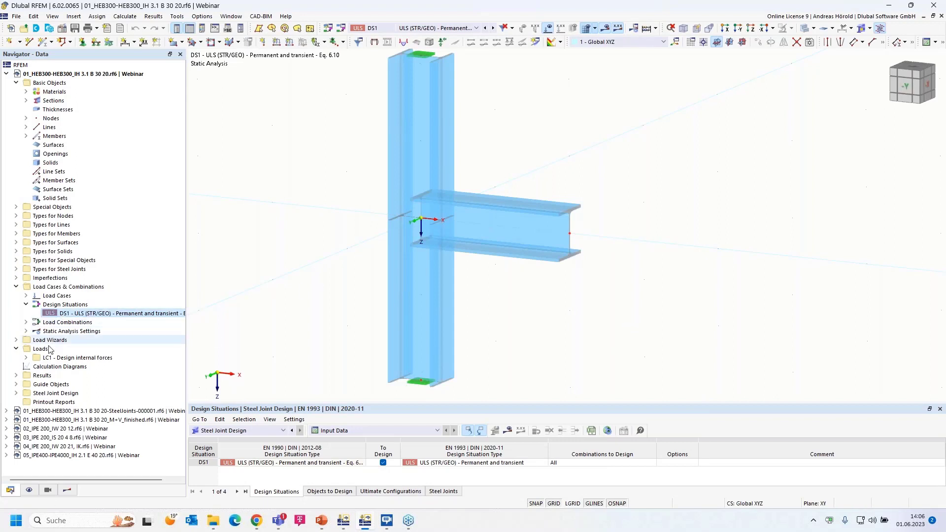
Create a new steel joint and assign it to node 3, where the beam meets the column.
click(17, 269)
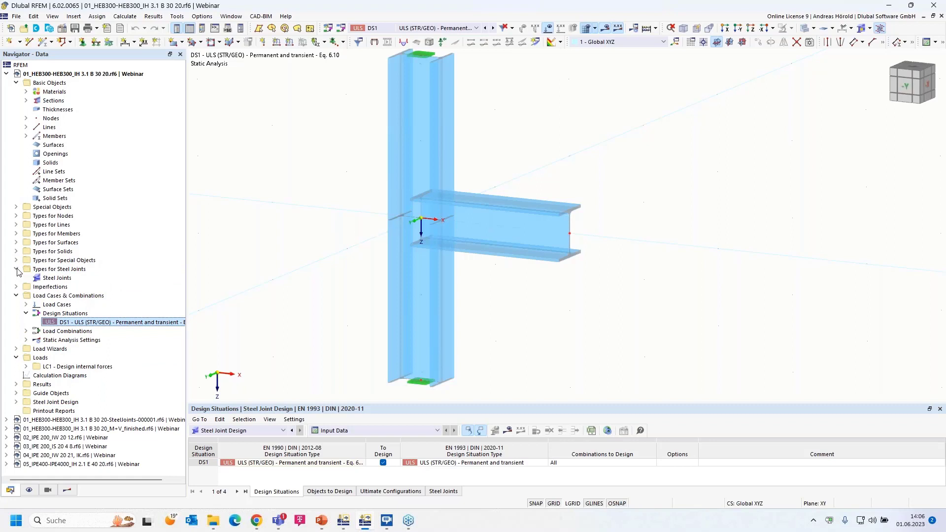
click(53, 280)
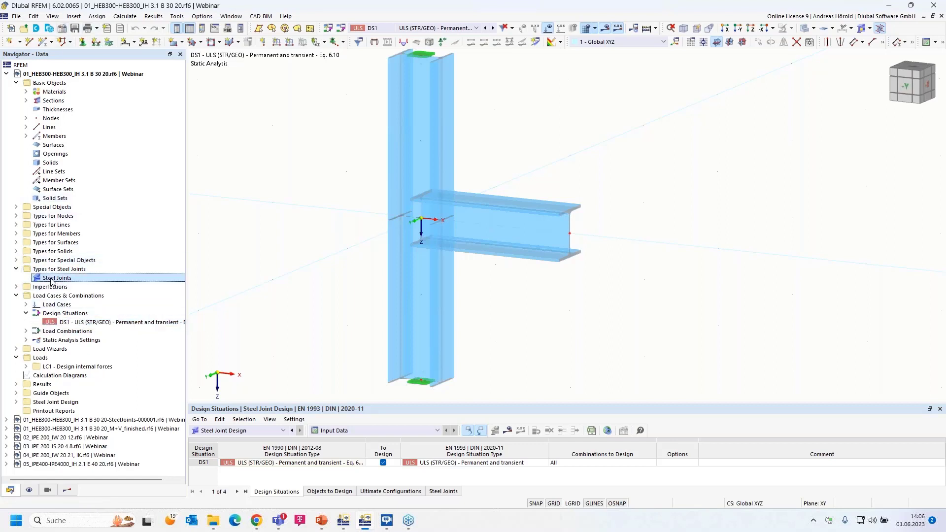
double_click(52, 279)
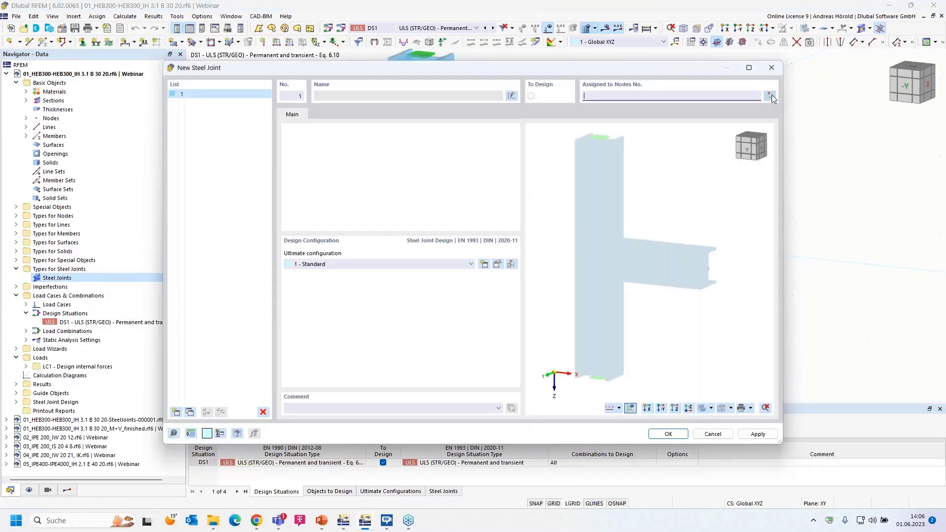
click(771, 96)
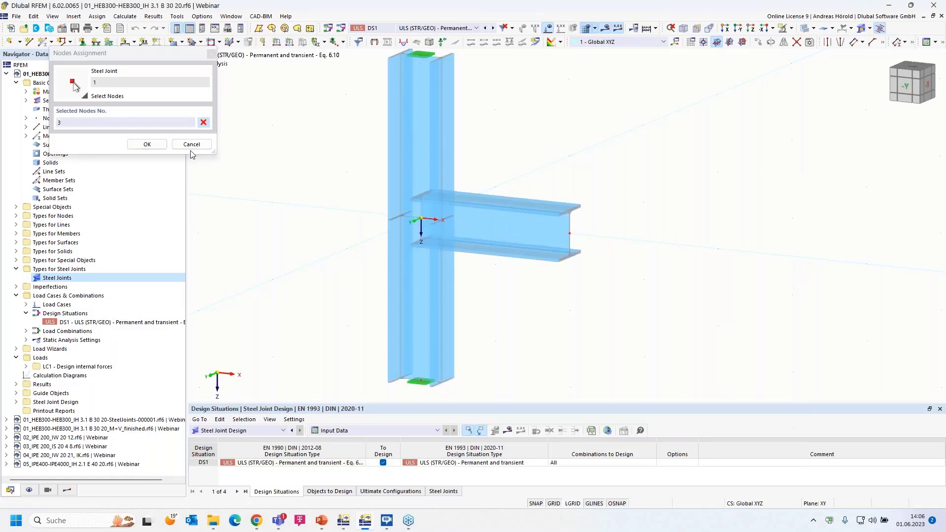
click(147, 144)
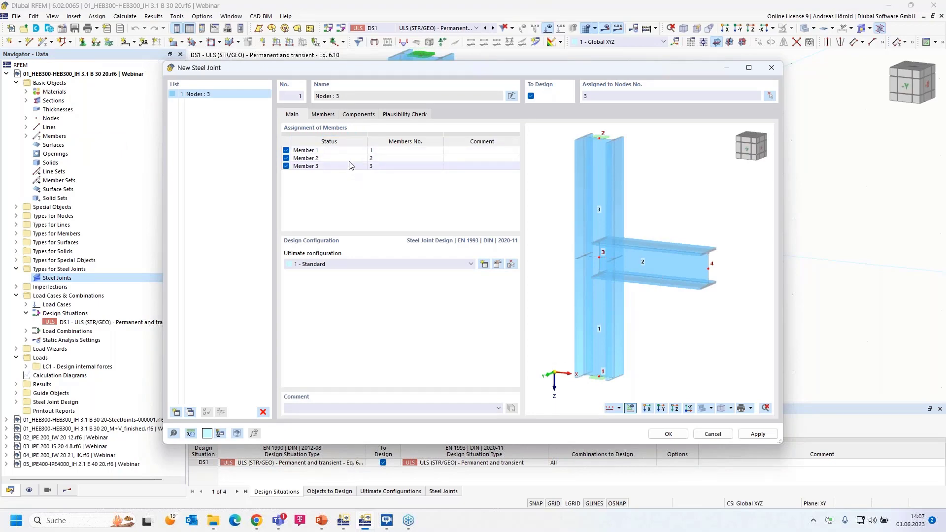
Set the type of column member 1 in the steel joint to Continuous.
click(323, 114)
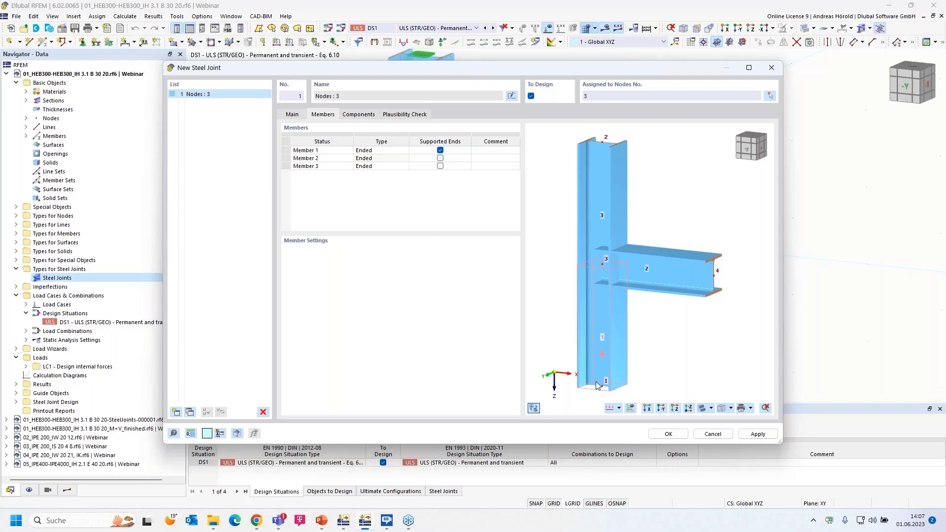
click(403, 152)
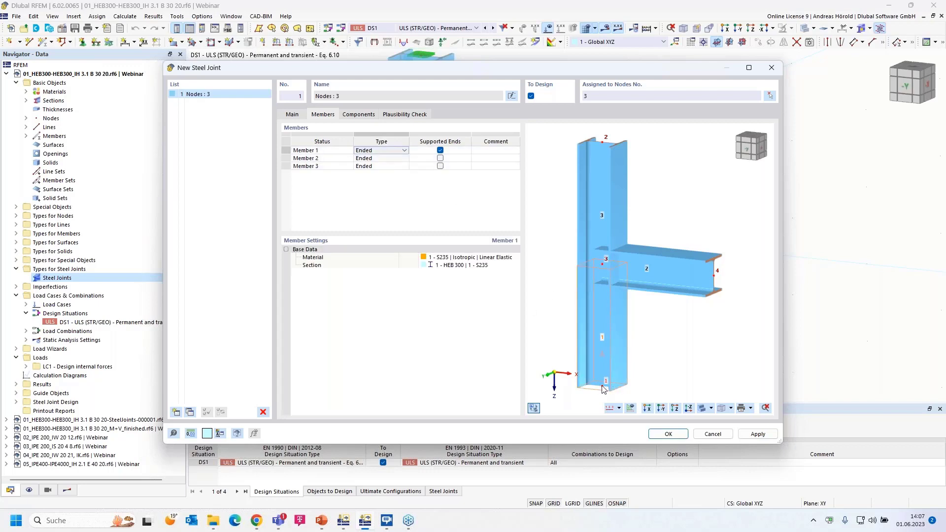
click(403, 152)
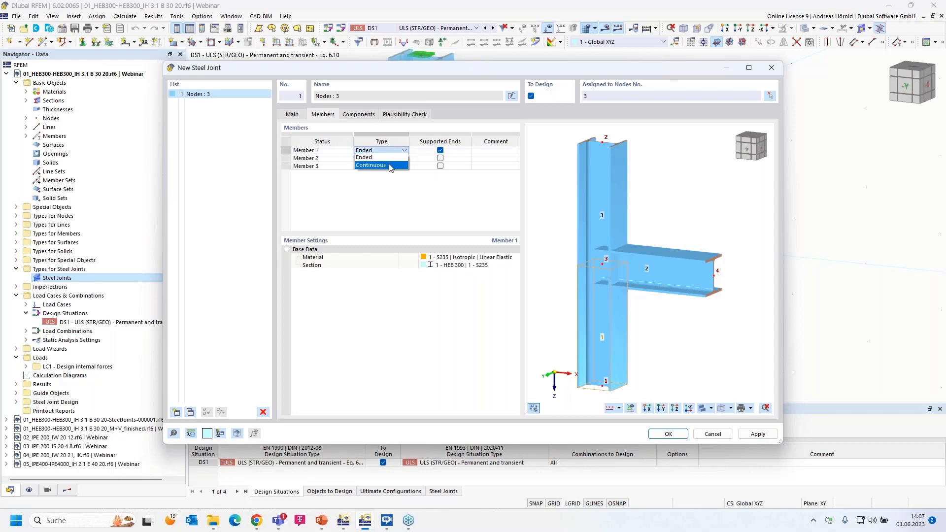
click(389, 165)
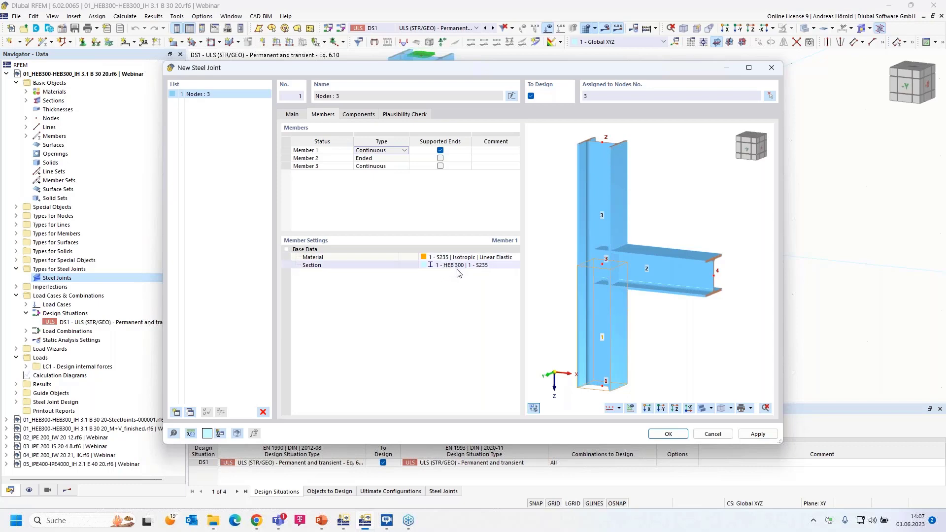
Add an End Plate component to the steel joint and set Member 2 as its connected member 1.
click(358, 114)
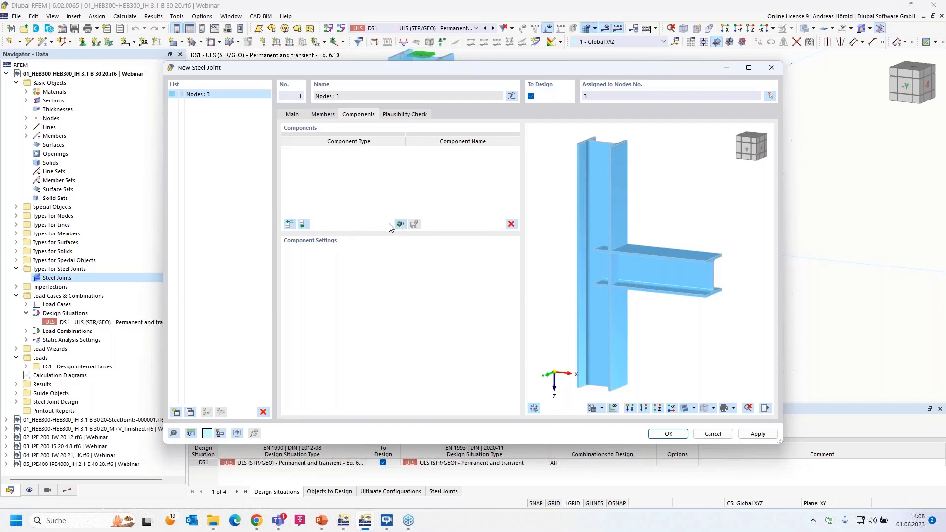
click(290, 225)
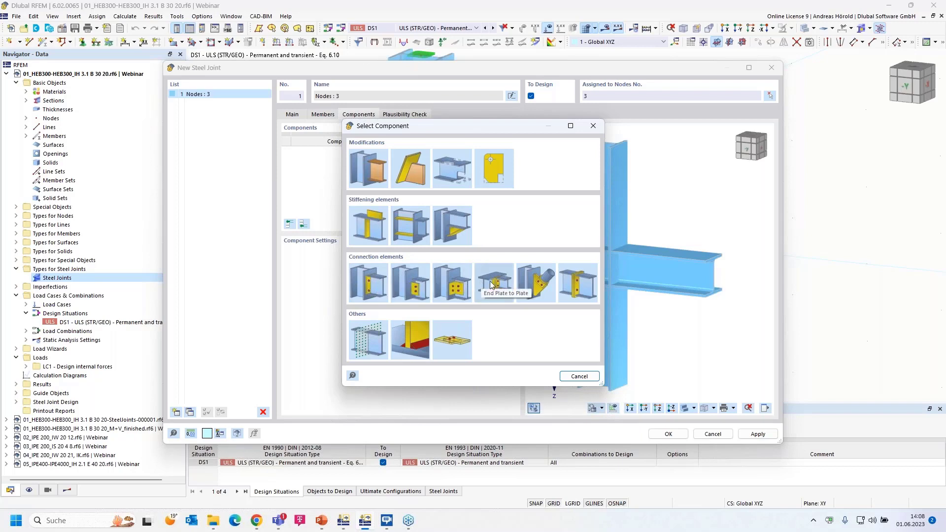
click(371, 287)
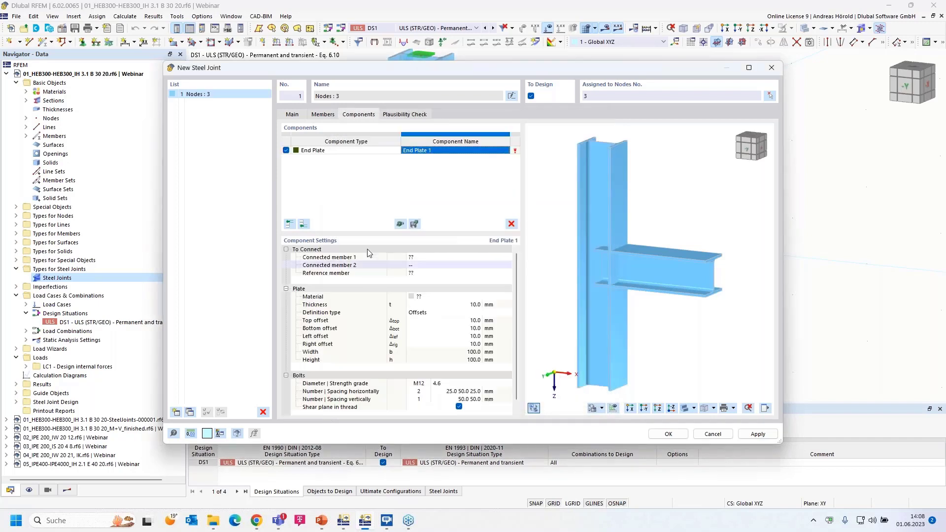
click(461, 257)
click(481, 257)
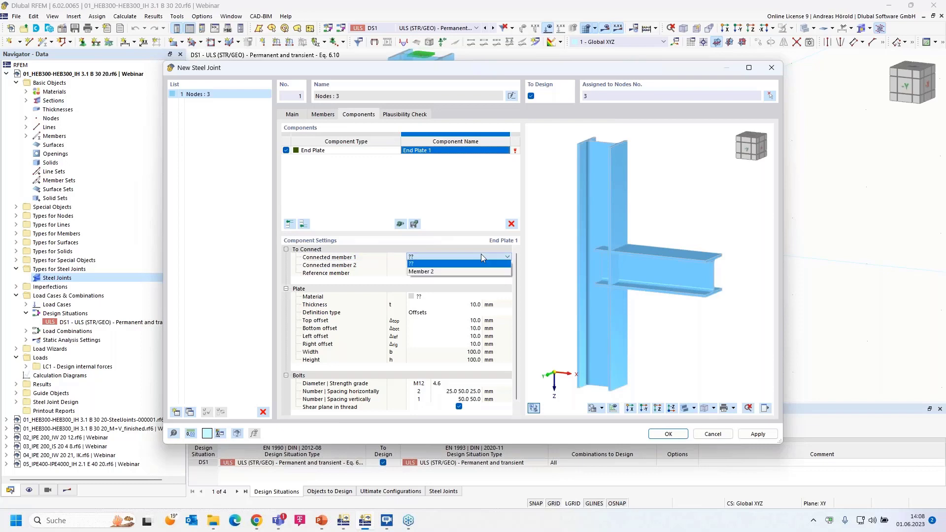
click(456, 272)
scroll(609, 276, up, 4)
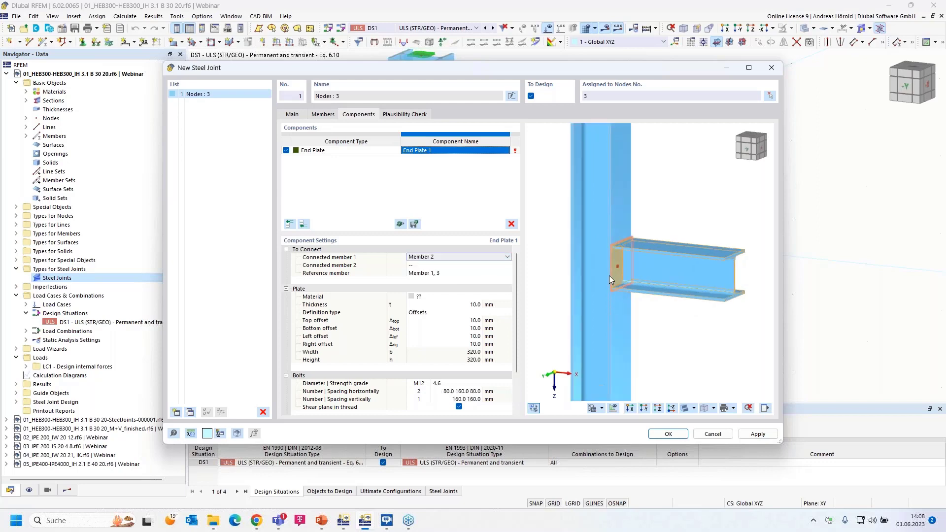
Assign the material 1 - S235 to the end plate and set its thickness to 20 mm.
scroll(670, 281, up, 4)
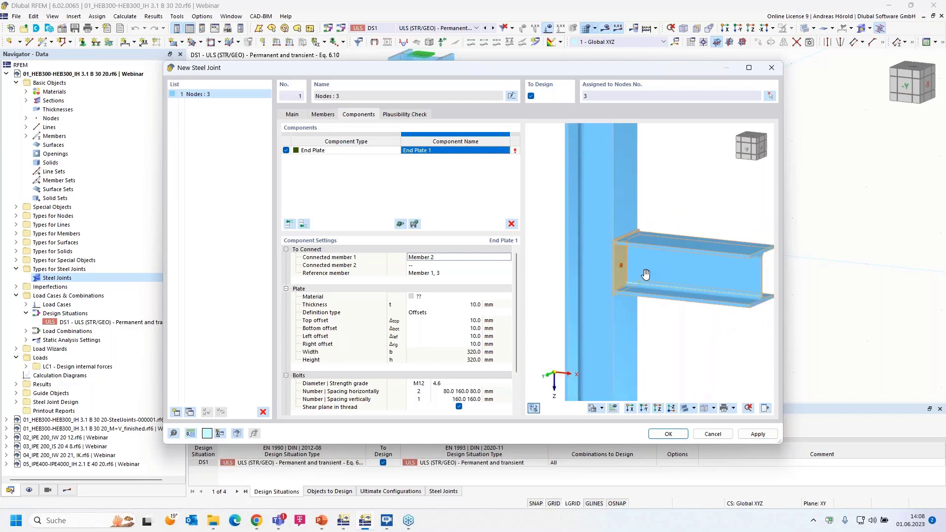
middle_drag(647, 276, 668, 281)
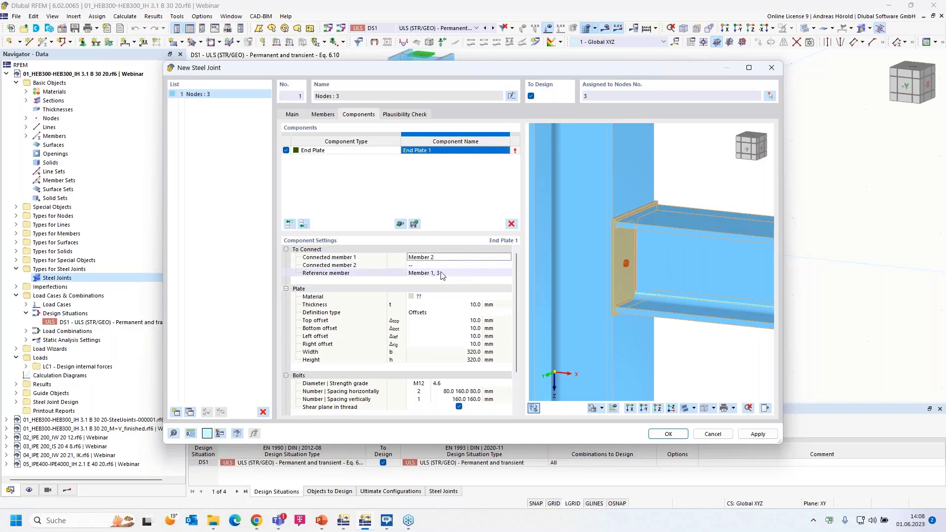
click(432, 298)
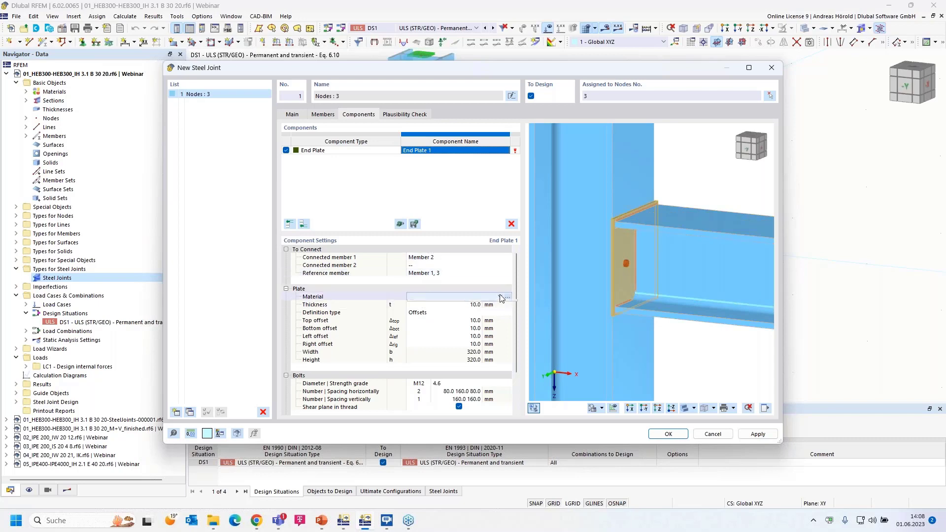
click(501, 298)
click(466, 305)
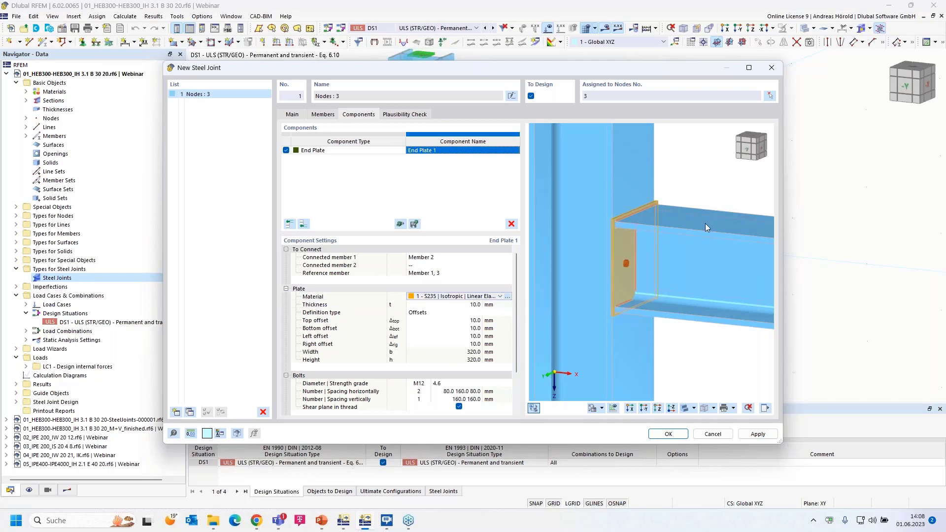
click(476, 305)
text(2)
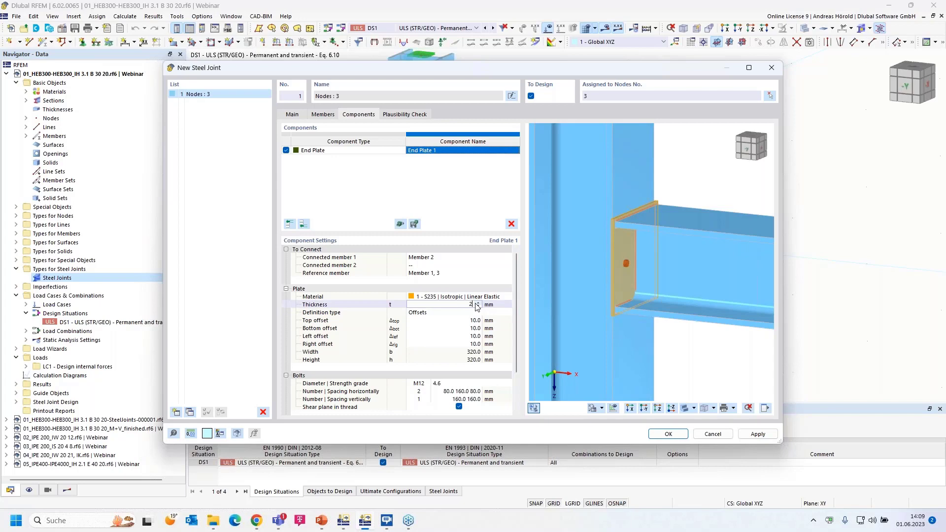
text(0)
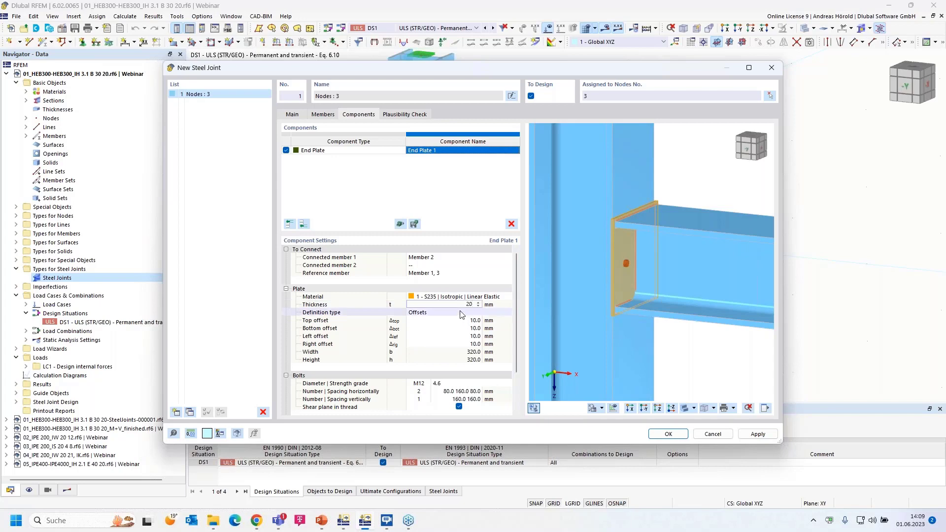
Switch the end plate's definition type to Dimensions and position and set its width to 300 mm.
click(463, 313)
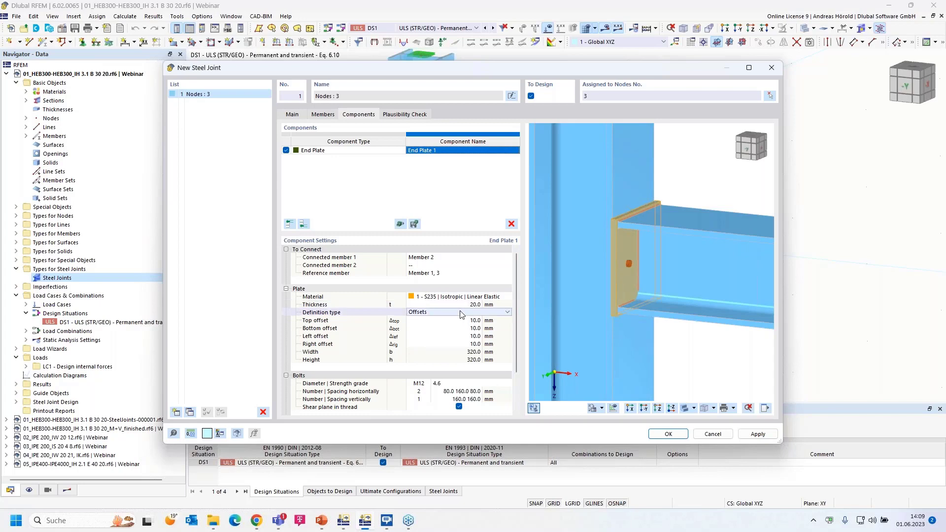
click(508, 312)
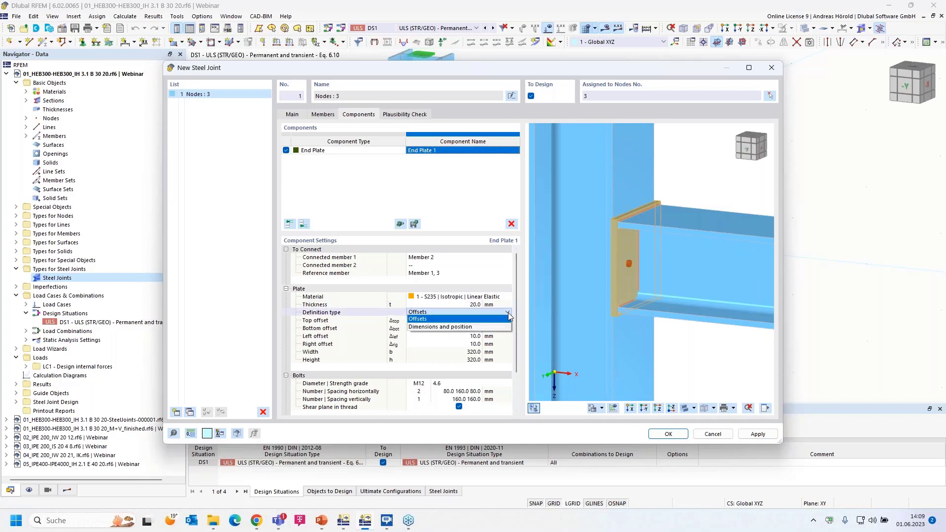
click(468, 327)
click(473, 321)
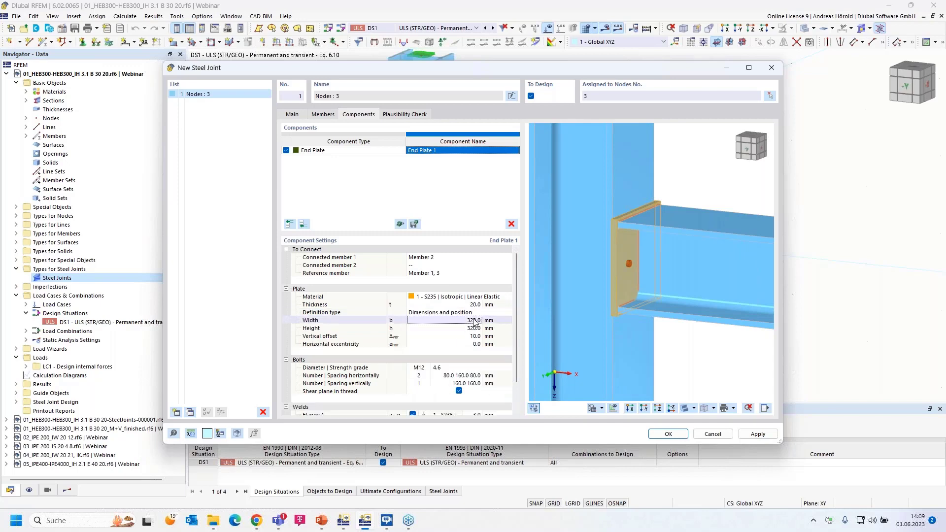
click(474, 321)
text(30)
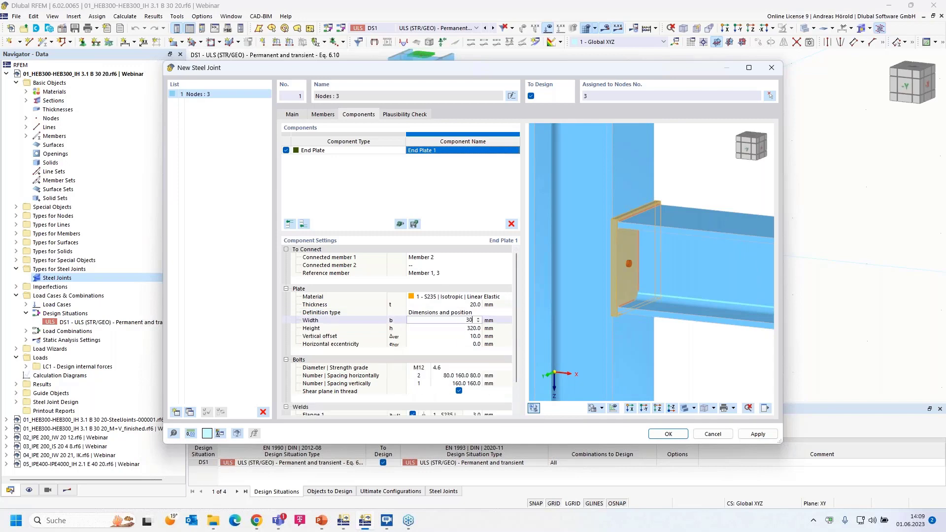
text(0)
Set the end plate's height to 390 mm and its vertical offset to 70 mm.
click(473, 329)
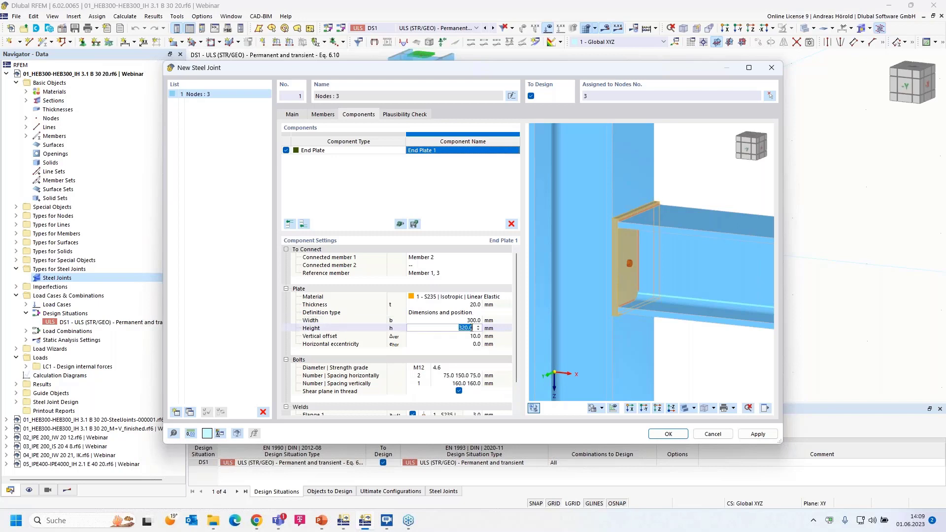
text(390)
click(476, 337)
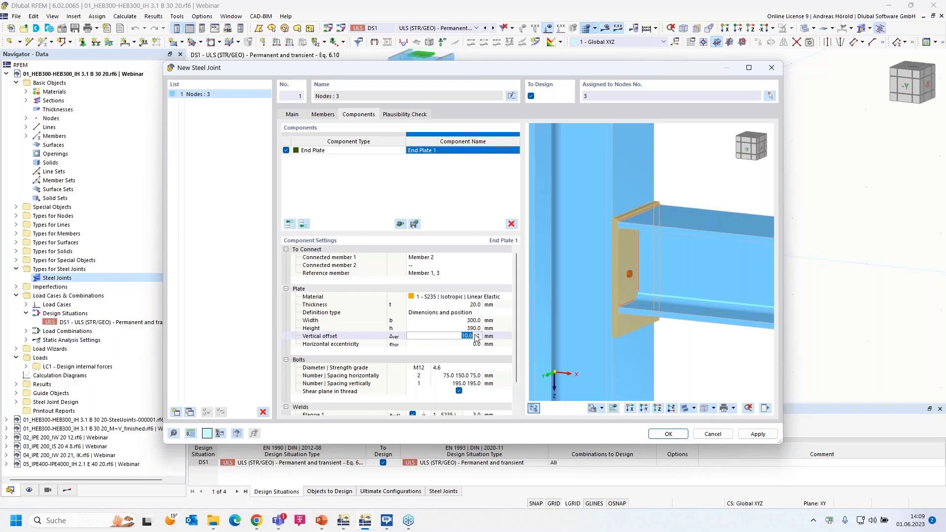
text(70)
key(Tab)
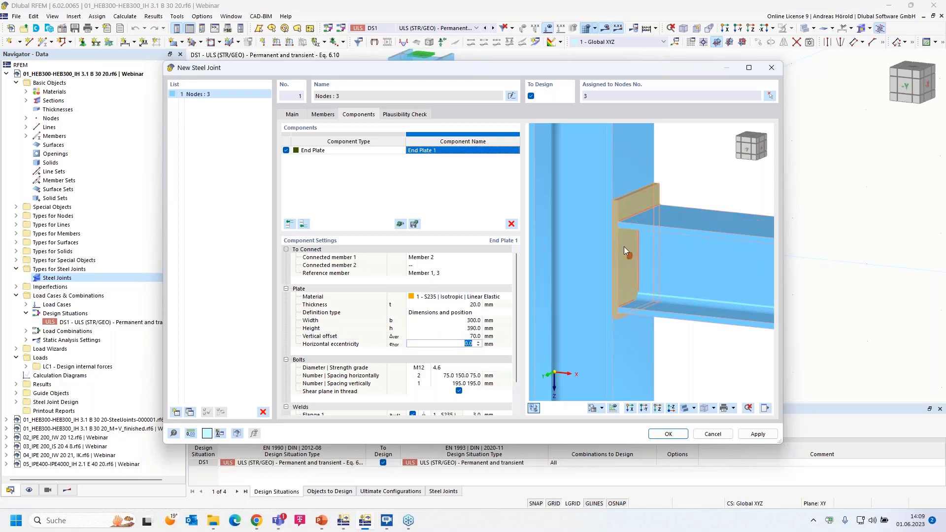
scroll(622, 253, up, 2)
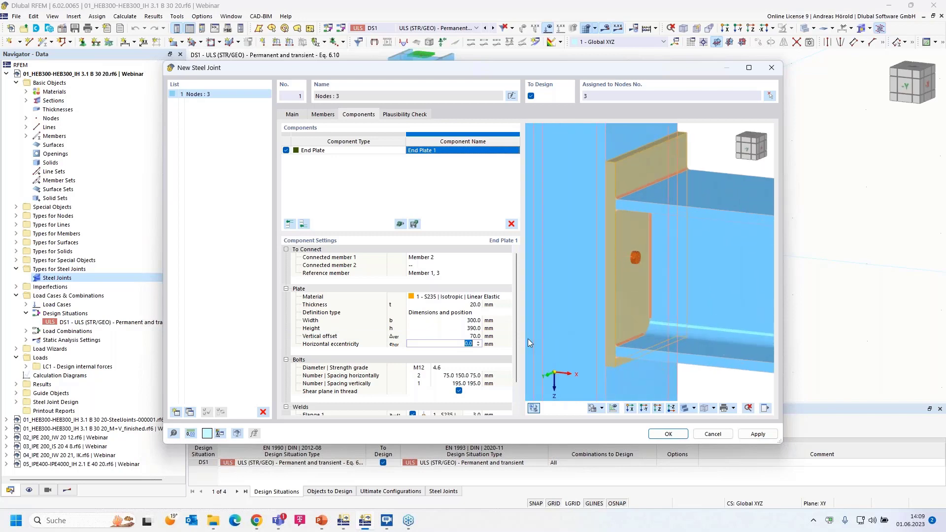
Set the end plate bolts to diameter M20 and strength grade 10.9.
click(423, 368)
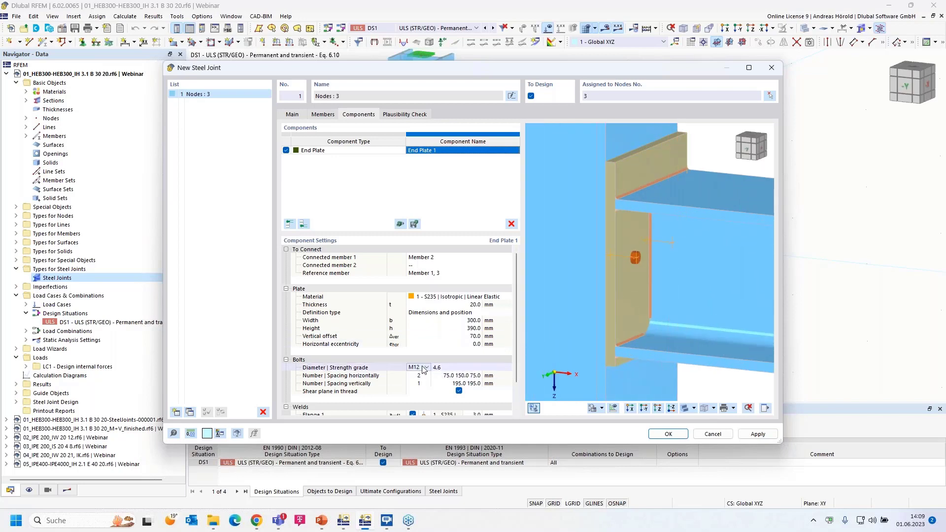
click(426, 368)
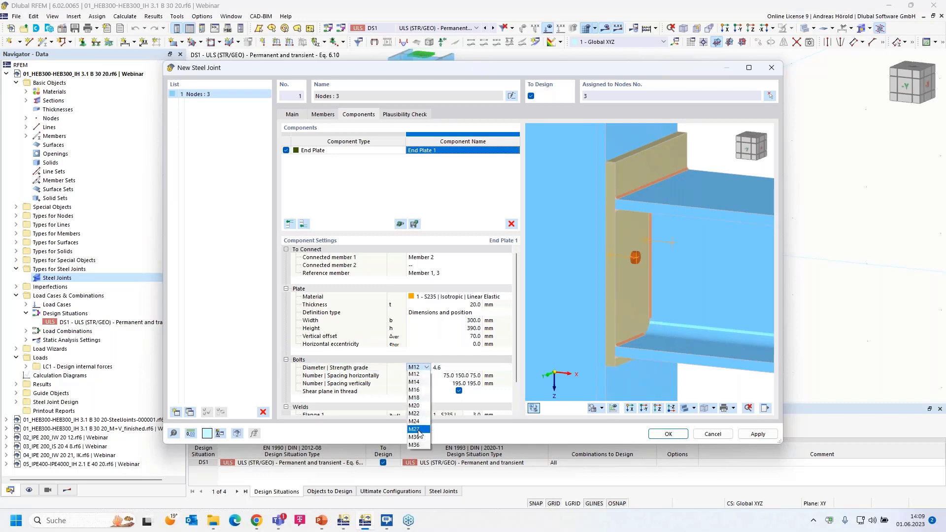
click(419, 406)
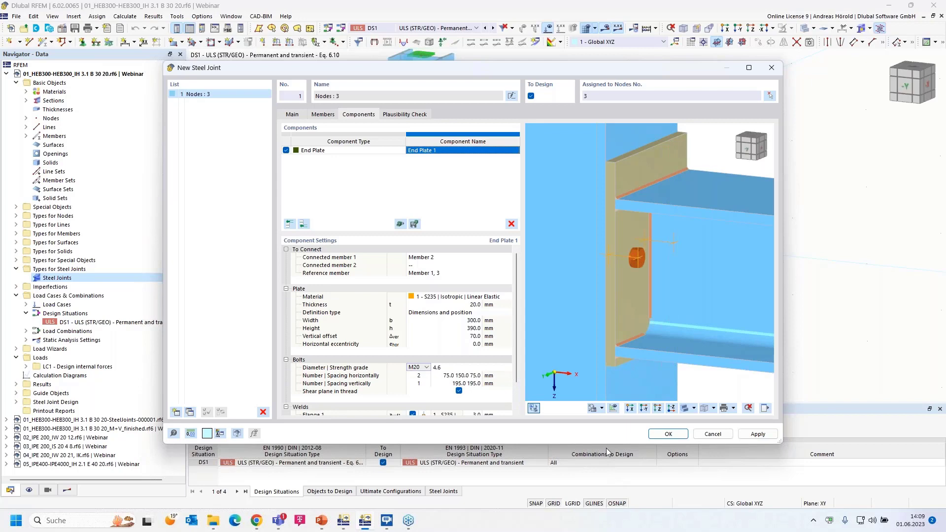
drag(606, 447, 606, 495)
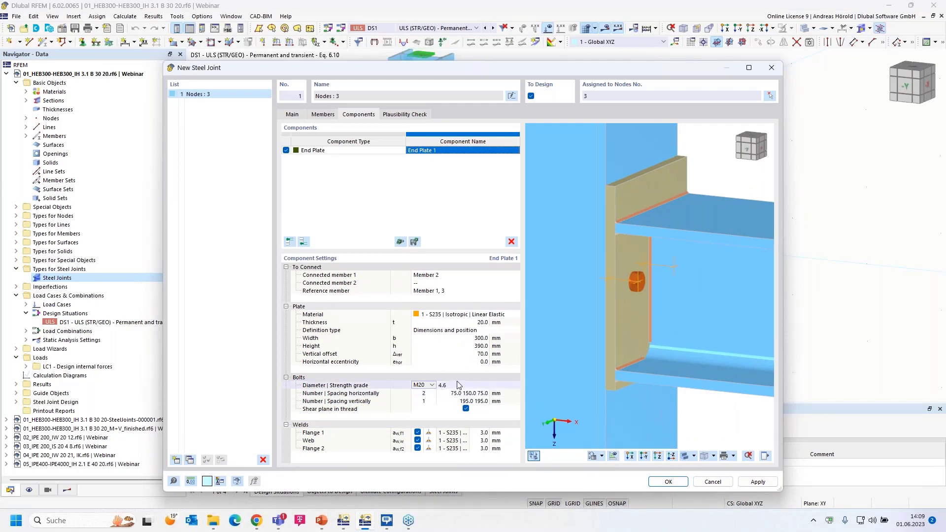
click(498, 386)
click(516, 385)
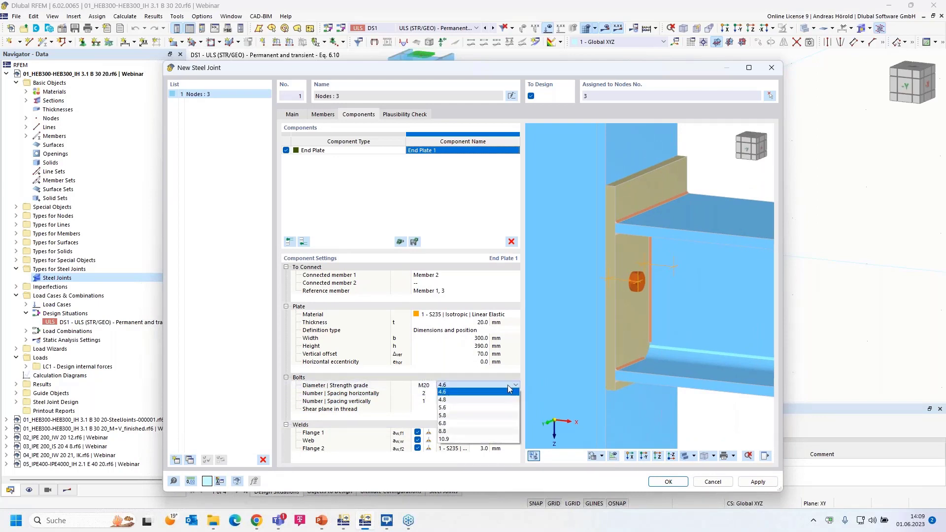
click(463, 439)
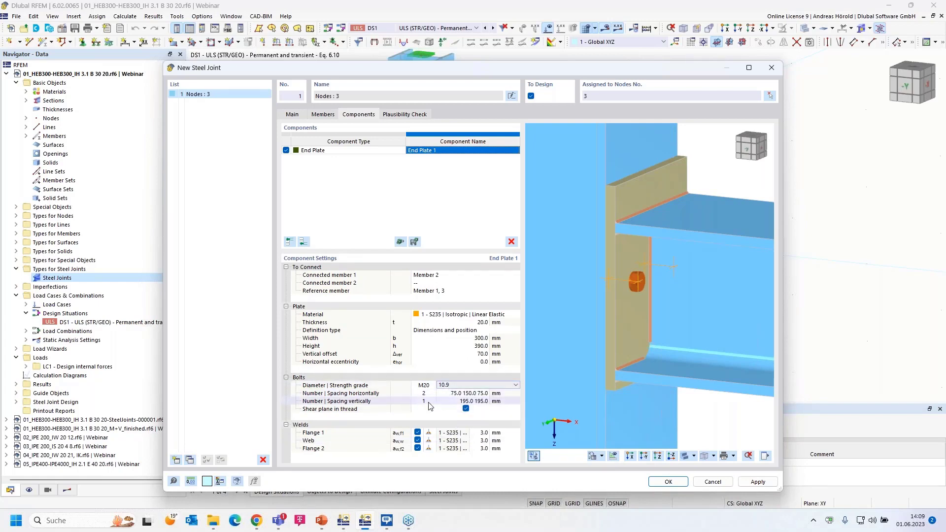
Arrange the bolts in 3 vertical rows with spacings 30, 100, 180 and 80 mm, and turn off the shear plane in thread option.
click(460, 394)
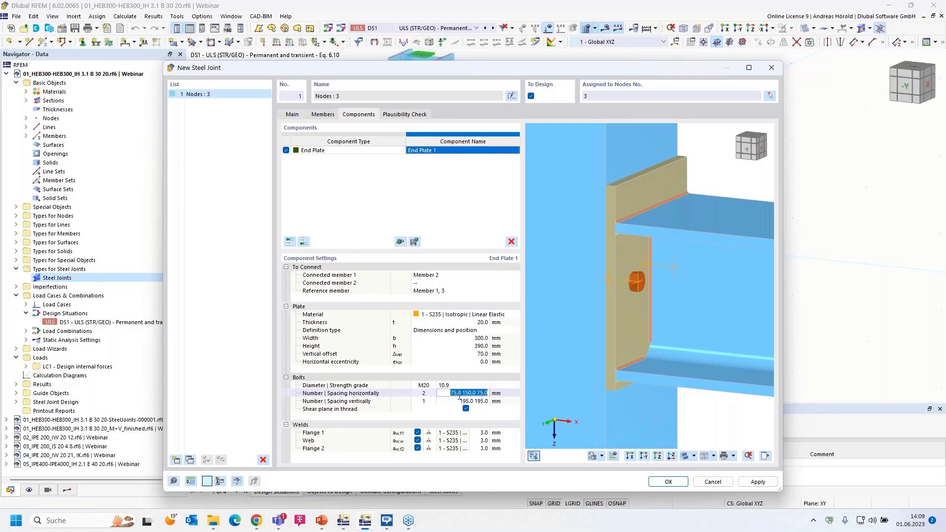
click(431, 400)
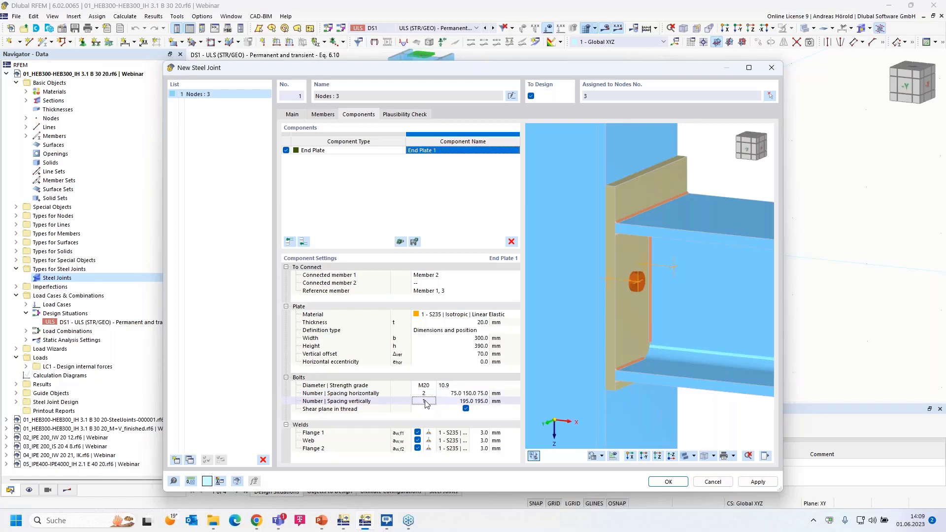
click(432, 400)
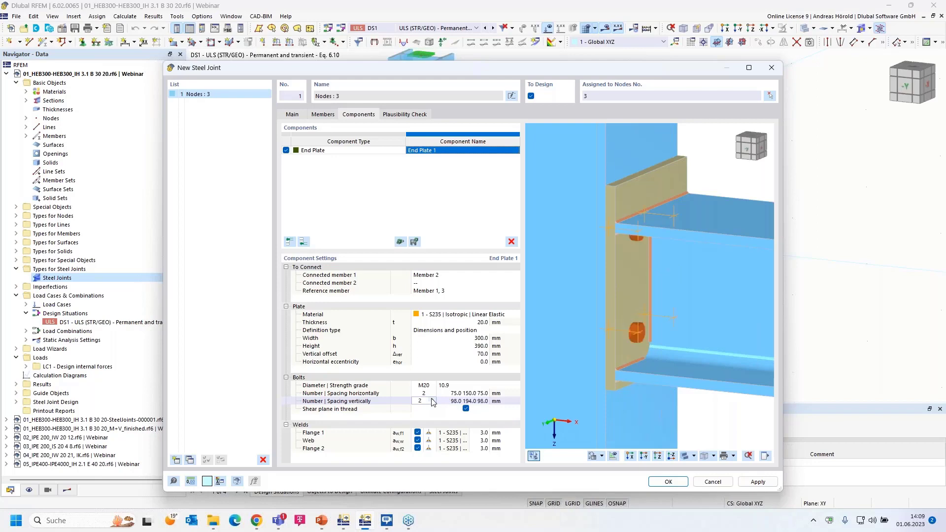
click(432, 400)
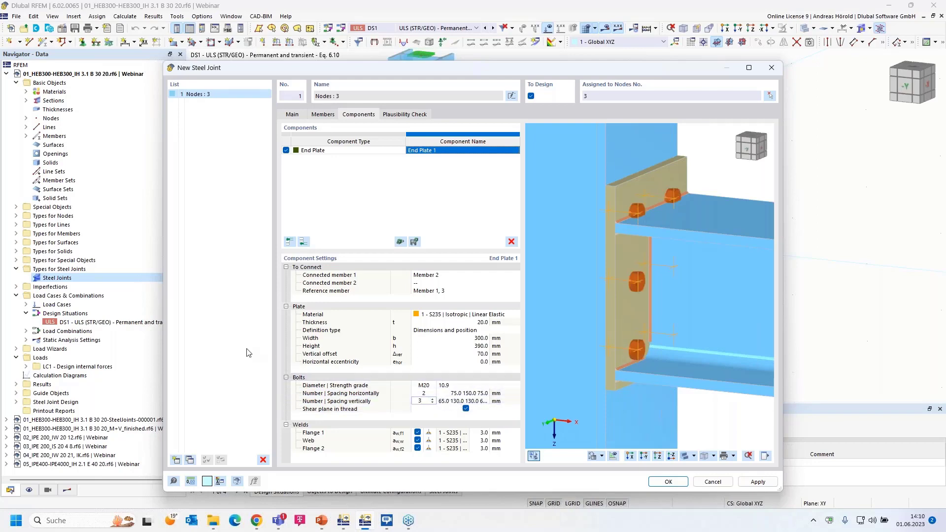
drag(161, 349, 108, 348)
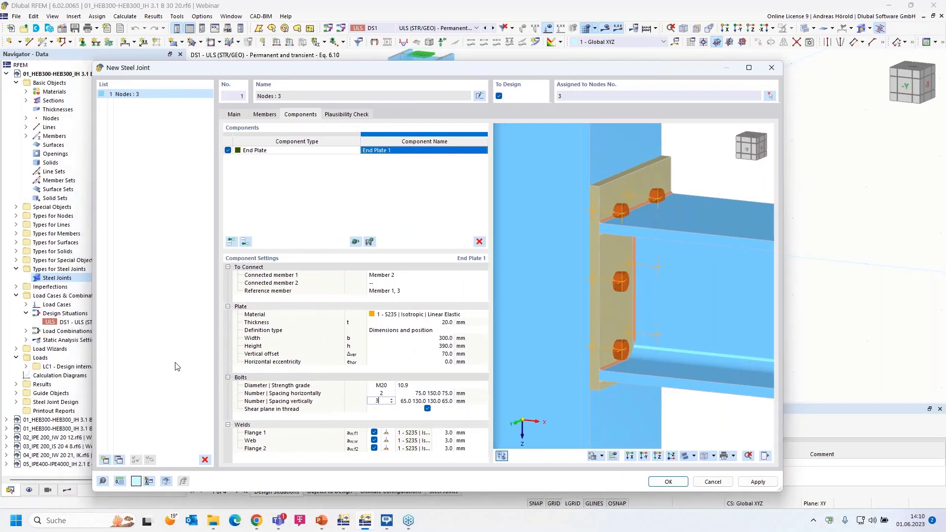
key(Tab)
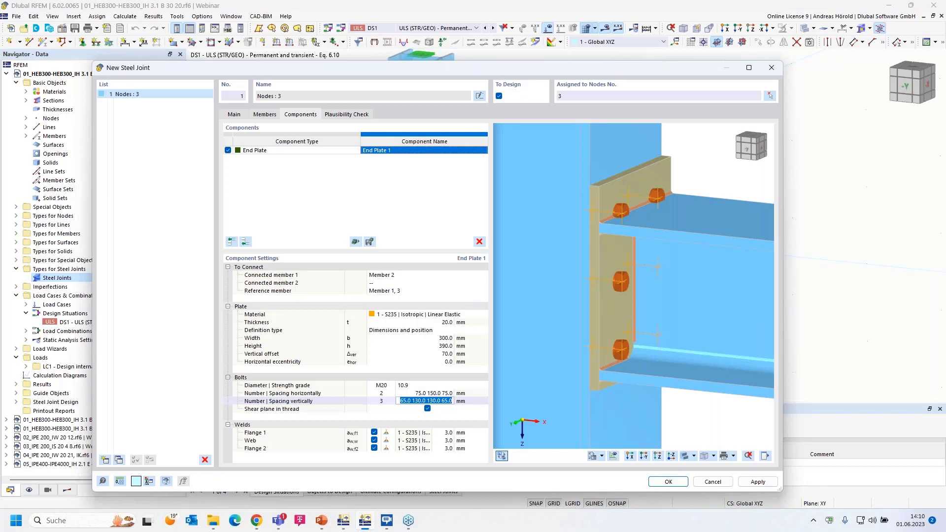
text(30 100 189)
key(BackSpace)
key(Return)
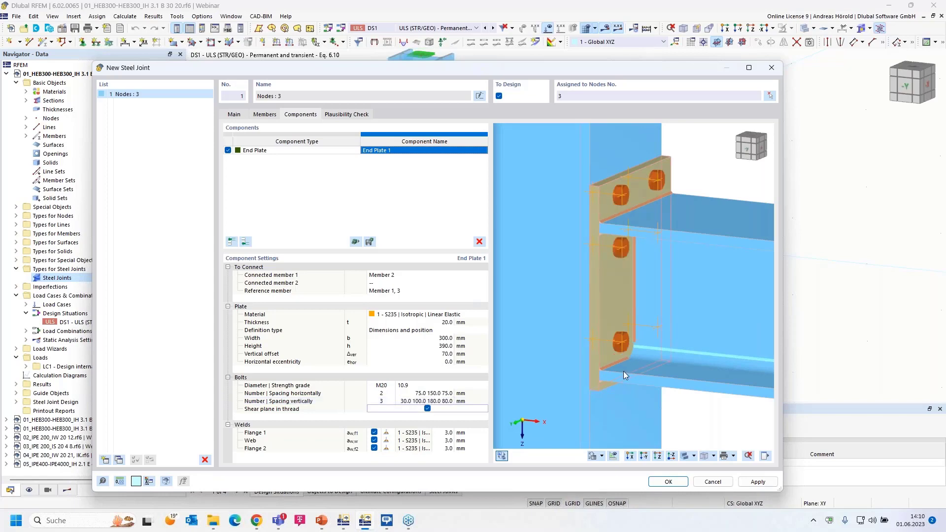
click(427, 409)
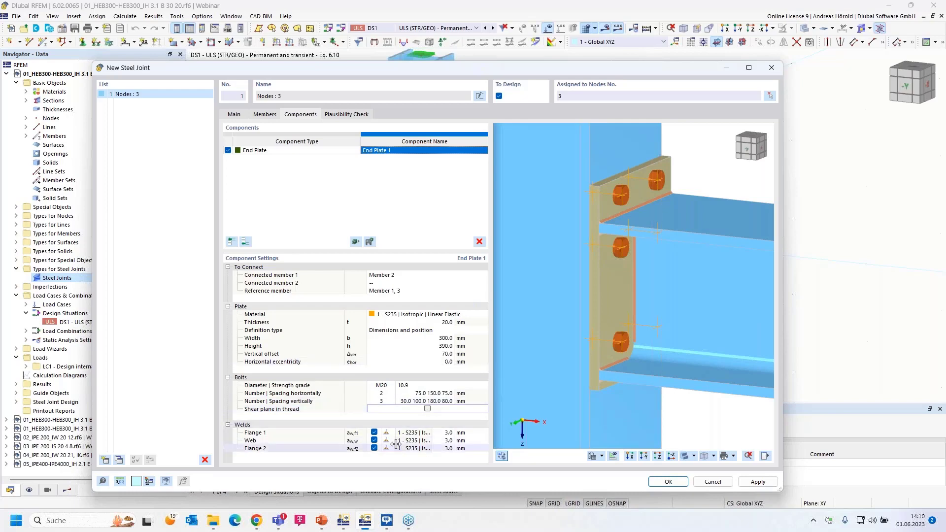
Set the end plate weld sizes to 7 mm for both flanges and 6 mm for the web.
click(446, 432)
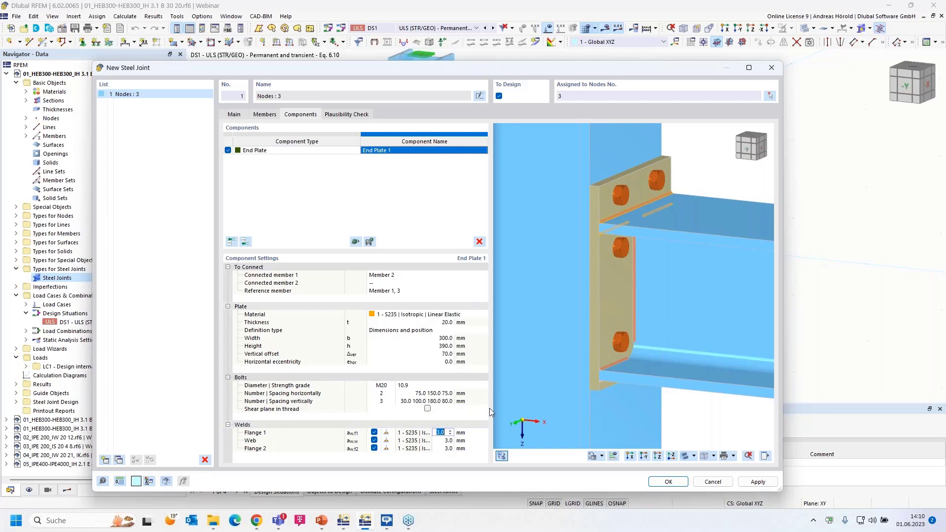
text(7)
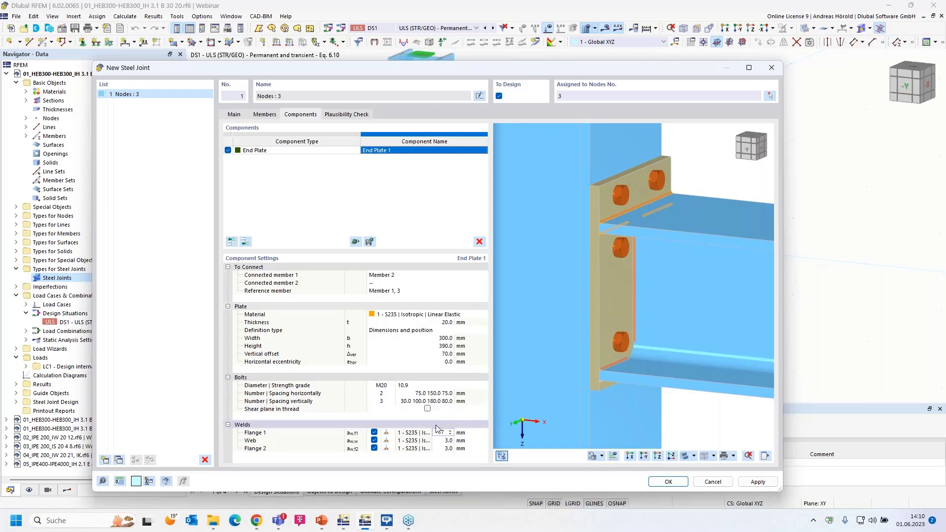
click(444, 440)
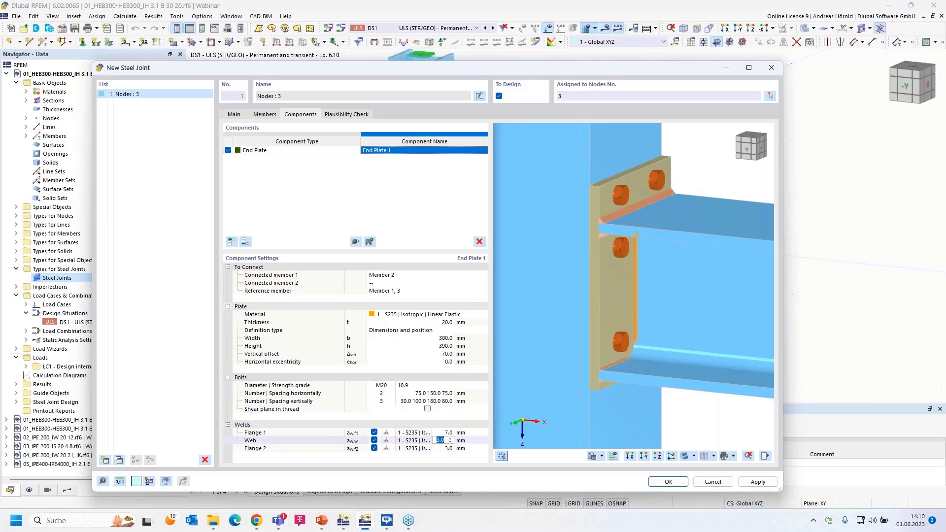
text(6)
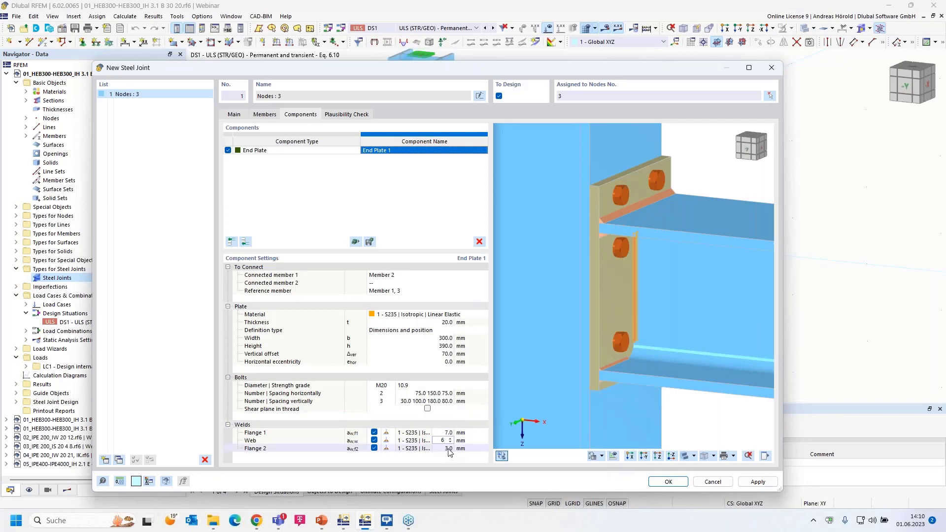
click(448, 448)
text(7)
click(483, 425)
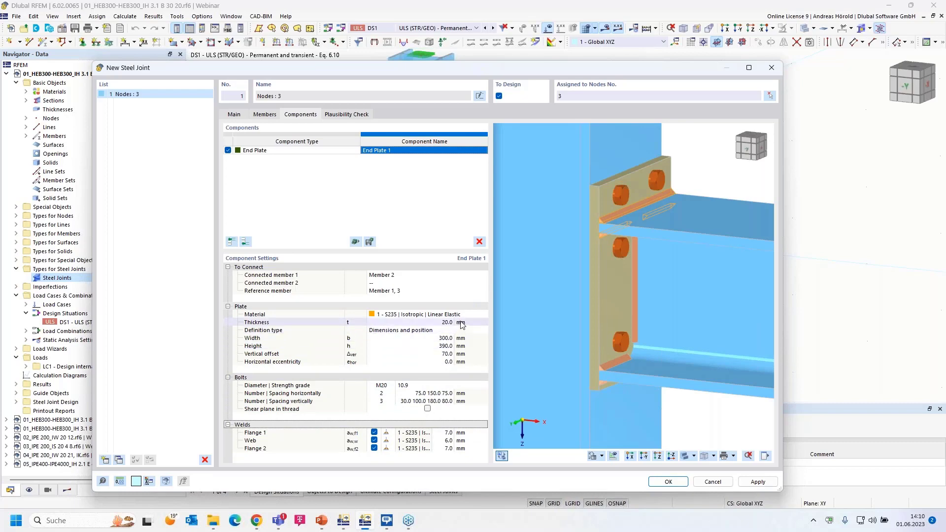
Review the steel joint's plausibility check for errors and confirm the new joint.
click(344, 115)
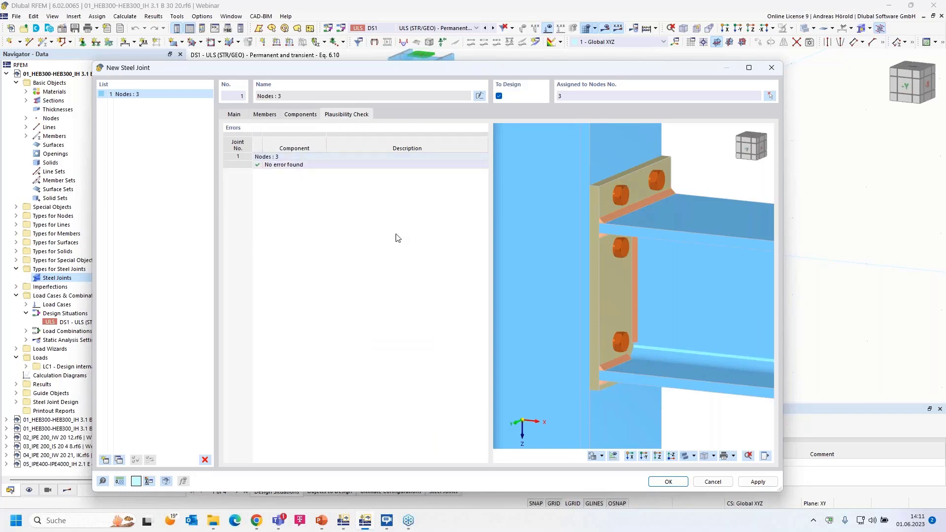
click(655, 482)
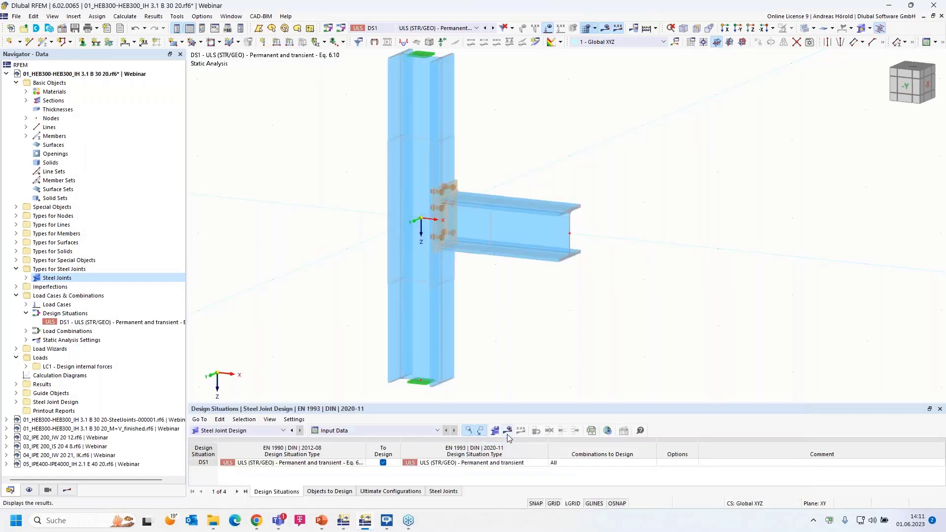
Display the CO1 loads and start the Steel Joint Design calculation, moving the progress window off the model.
click(493, 28)
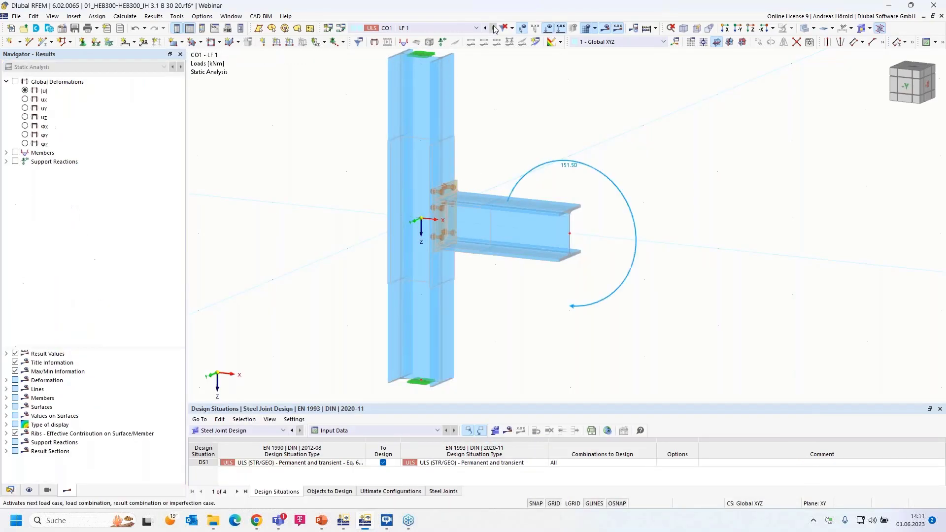
click(509, 432)
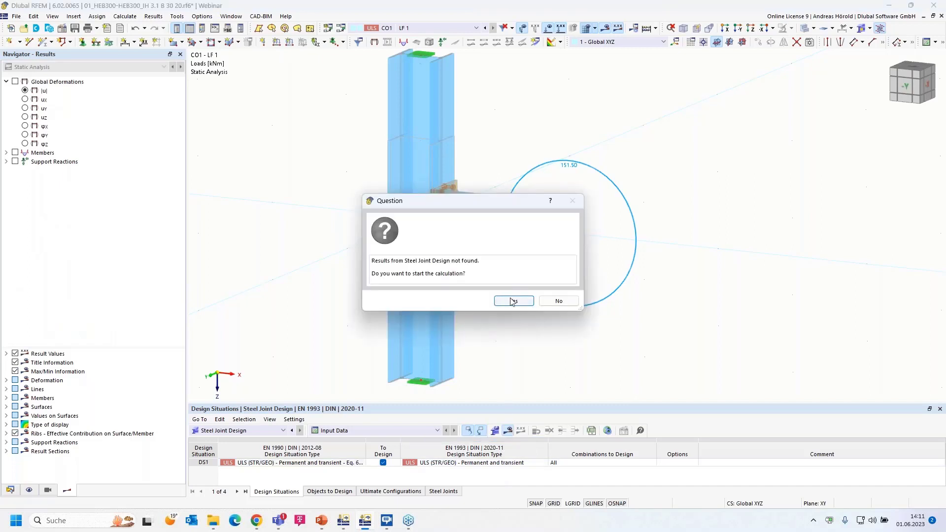
click(513, 302)
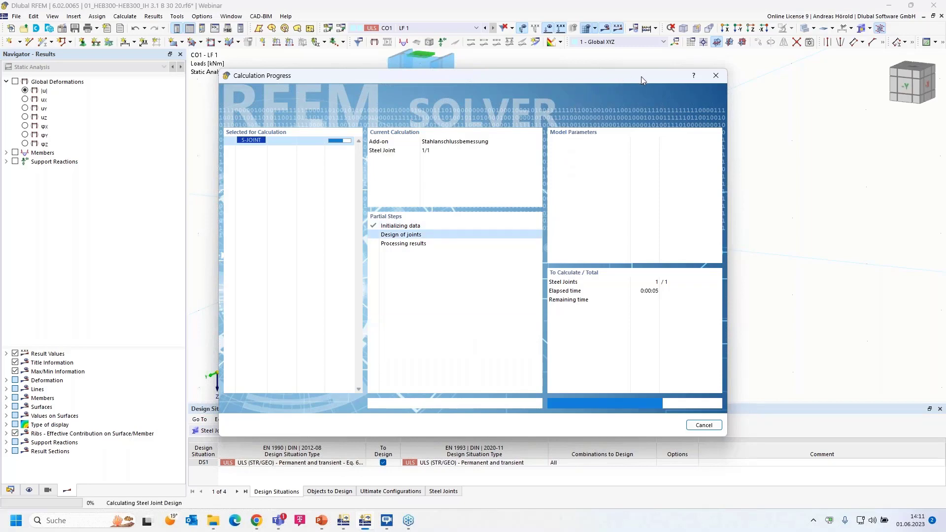
drag(659, 76, 424, 84)
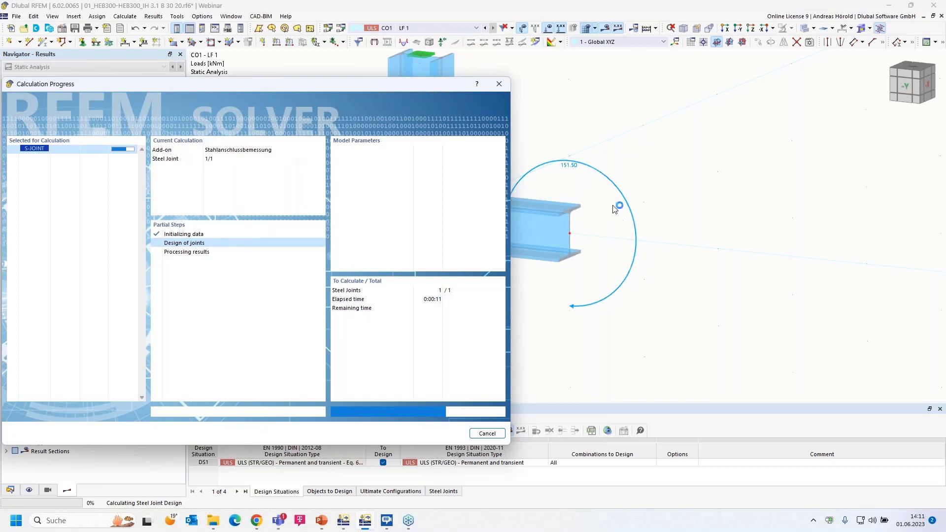
Switch to RFEM 5 to view the LC1 design moment on the beam for comparison, and return to RFEM 6.
click(344, 523)
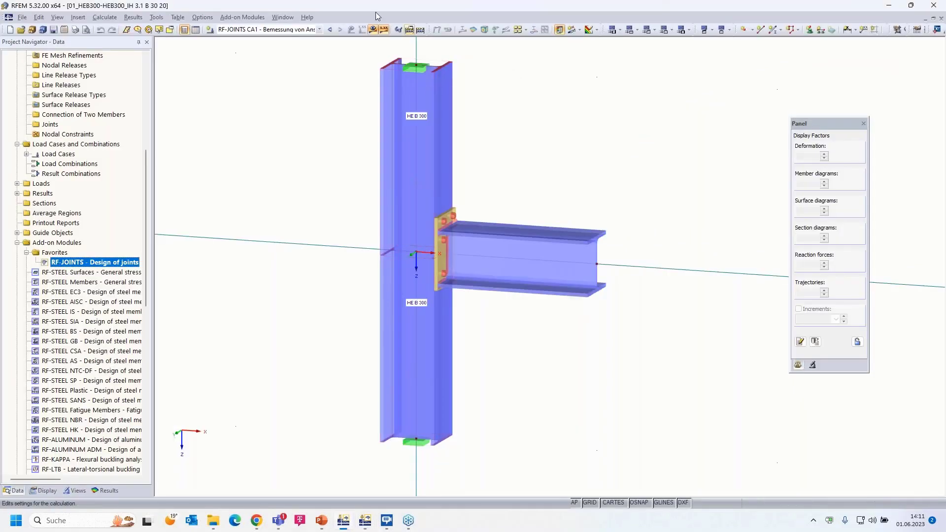
click(326, 31)
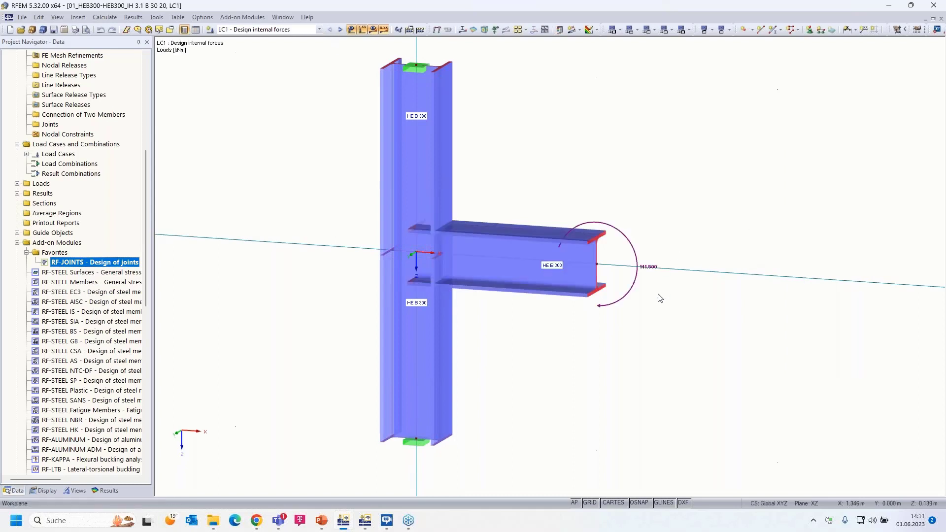
mouse_move(648, 275)
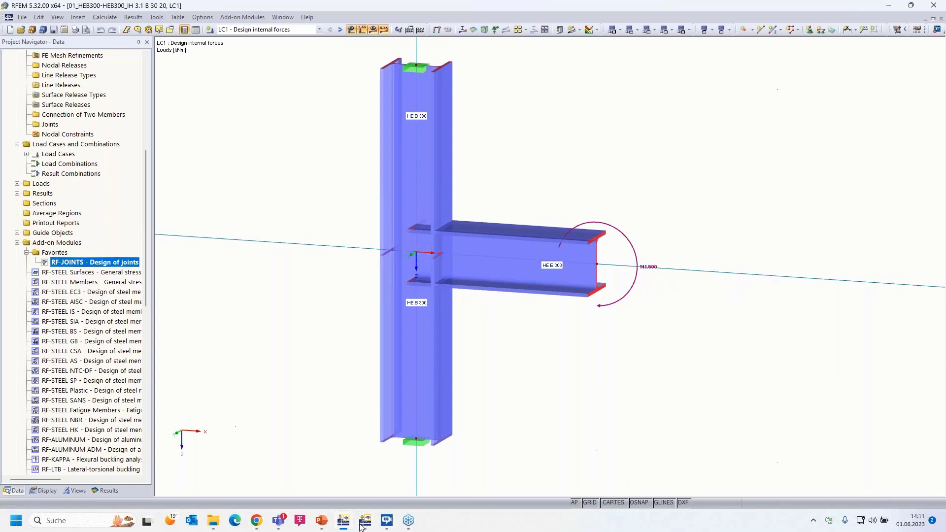
mouse_move(345, 524)
click(365, 466)
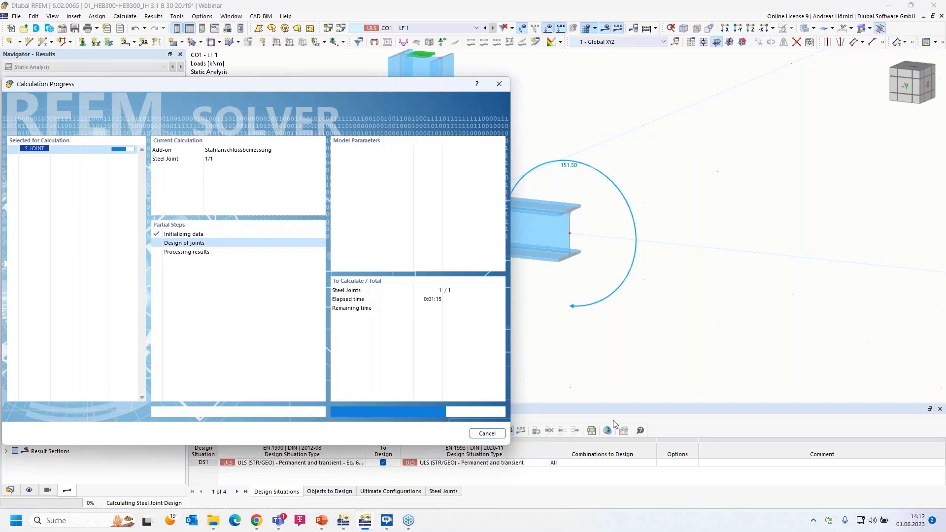
Switch to the running PowerPoint slideshow and advance to the slide on the isotropic plastic material model for surfaces and solids.
mouse_move(333, 514)
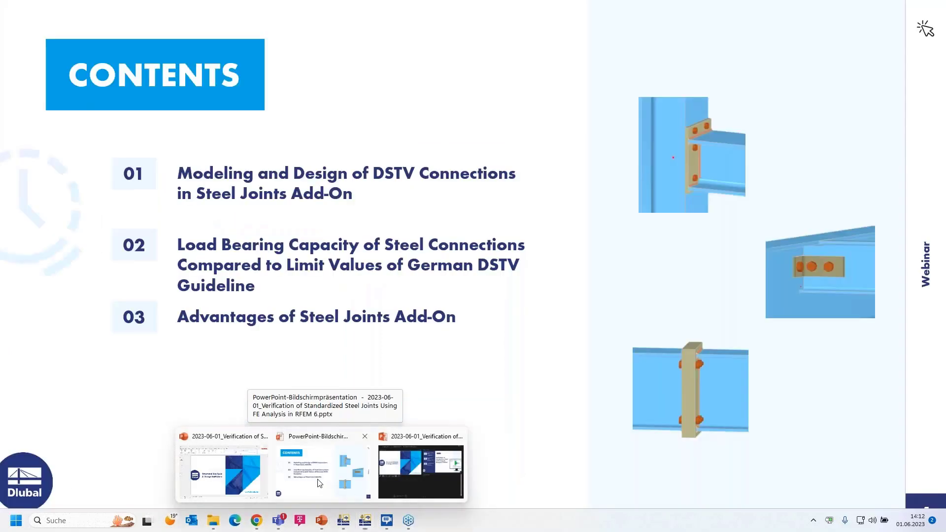
click(319, 483)
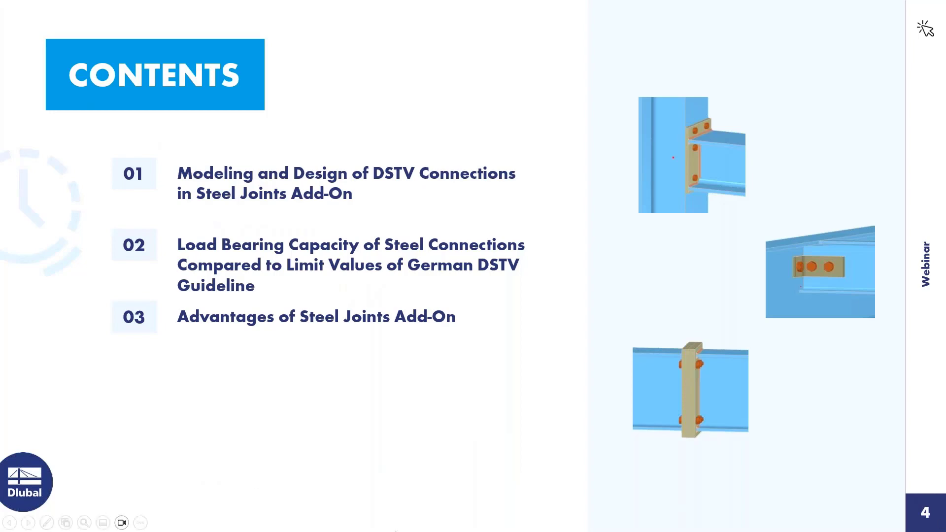
click(29, 523)
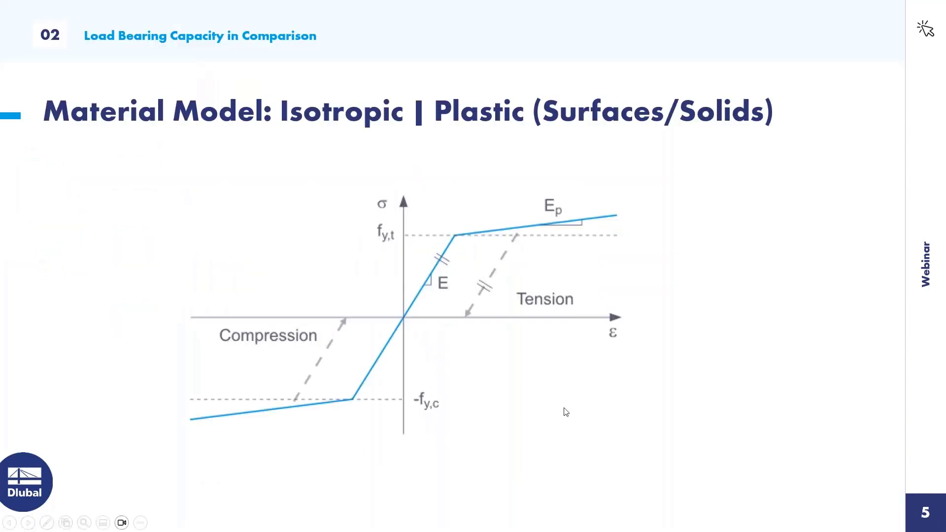
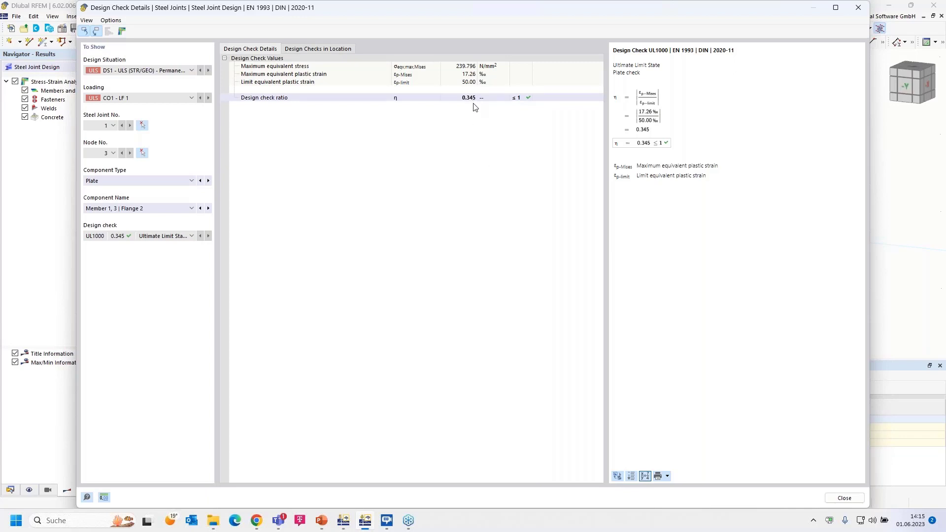
Compare the maximum and limit equivalent plastic strains in the plate check details for Member 1, 3 Flange 2, and close the details.
click(467, 82)
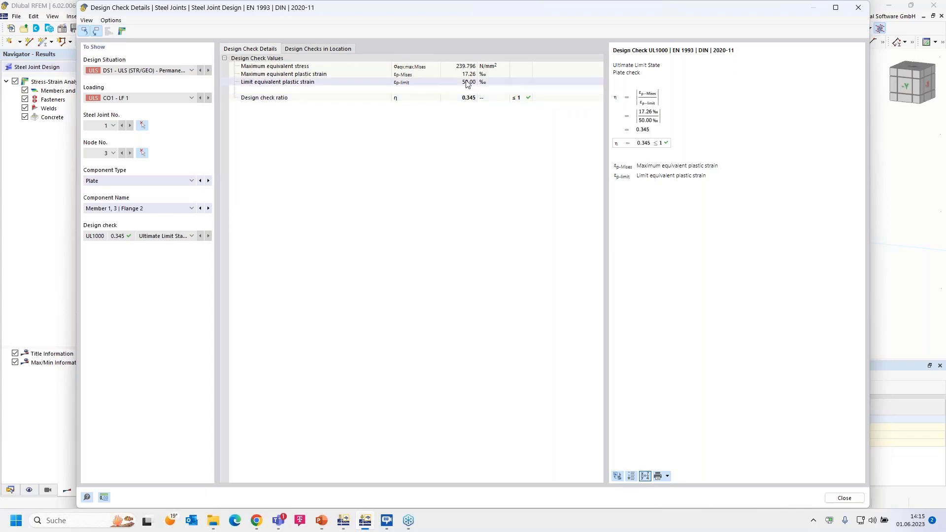
click(470, 75)
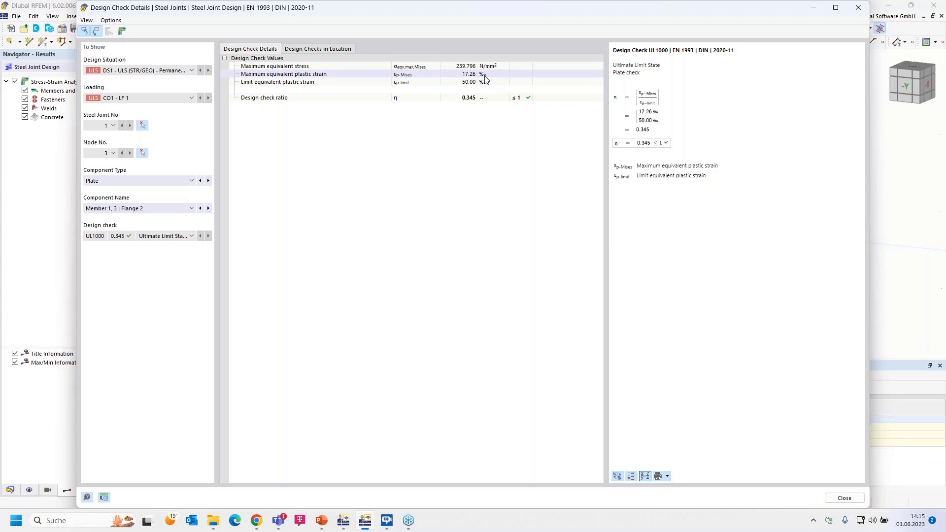
click(476, 83)
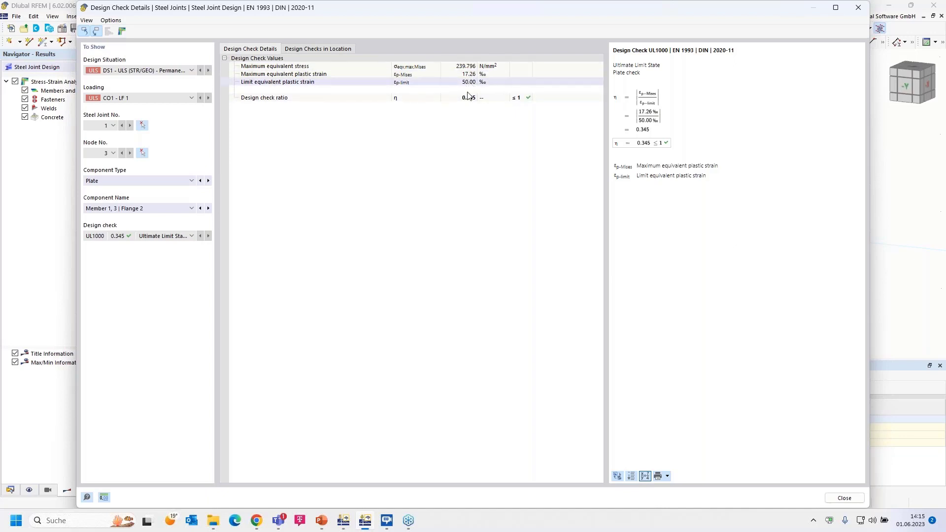
click(858, 9)
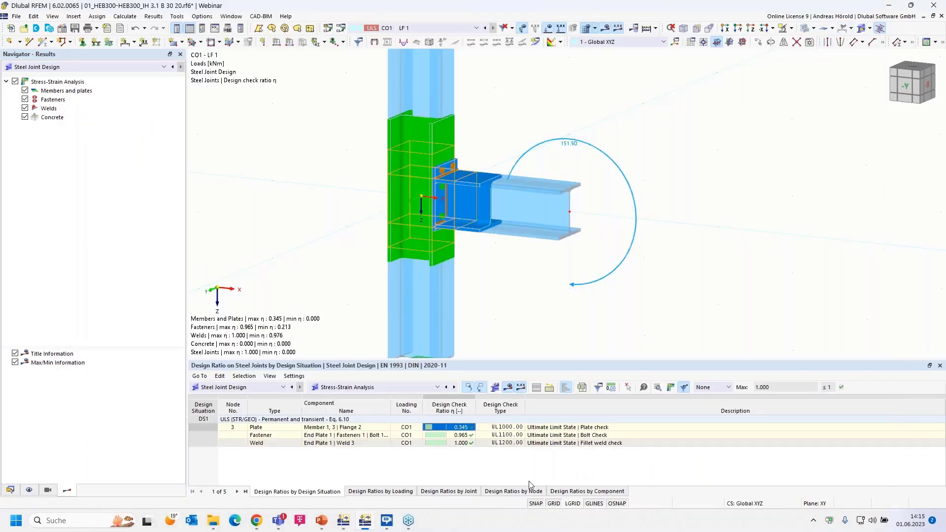
Open the fillet weld check details for End Plate 1 Weld 3 and display the plastic strain results in the steel joint.
click(456, 444)
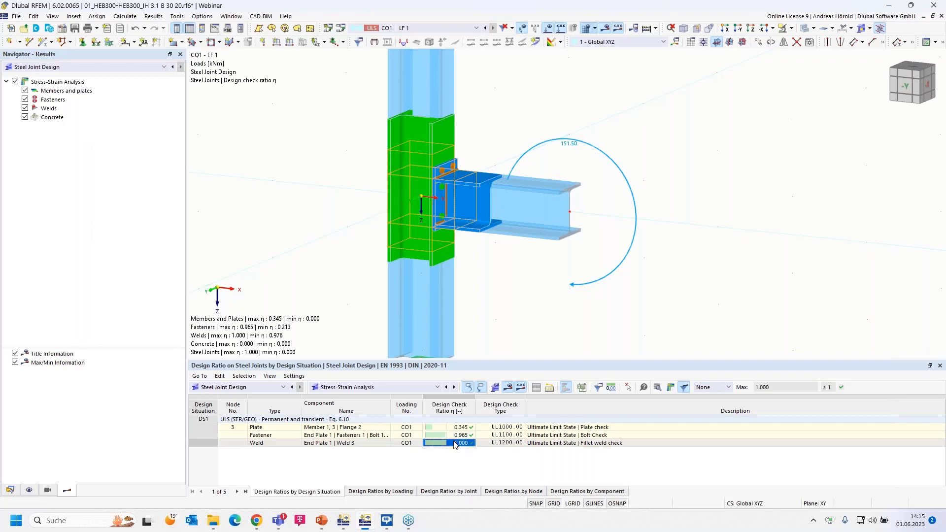
double_click(456, 443)
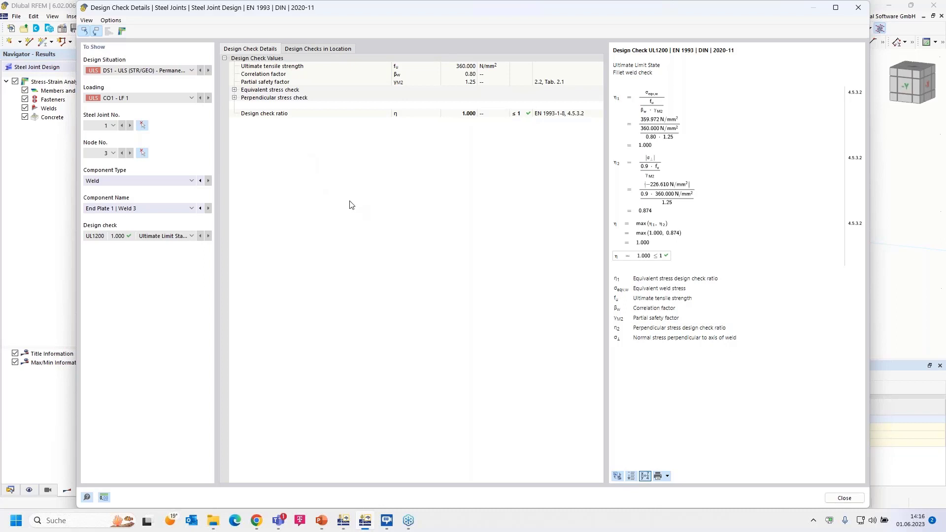
click(123, 31)
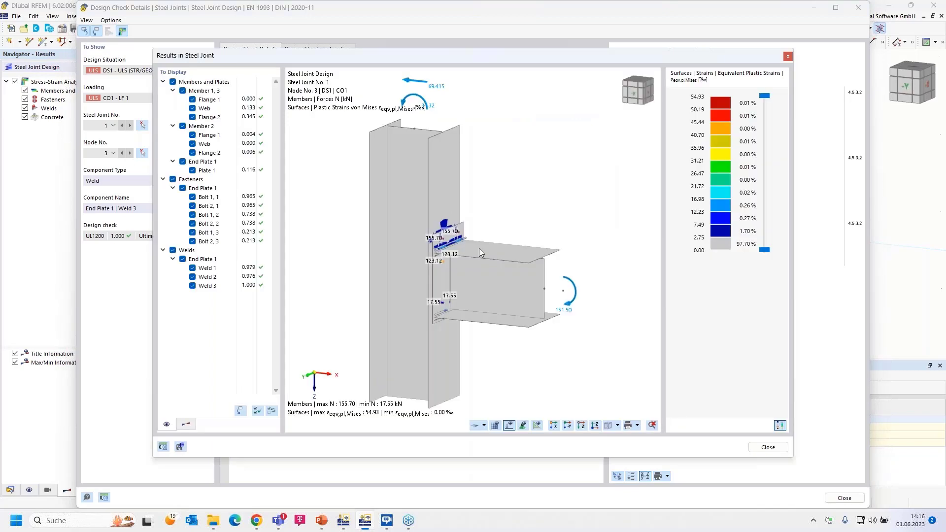
middle_drag(498, 307, 511, 240)
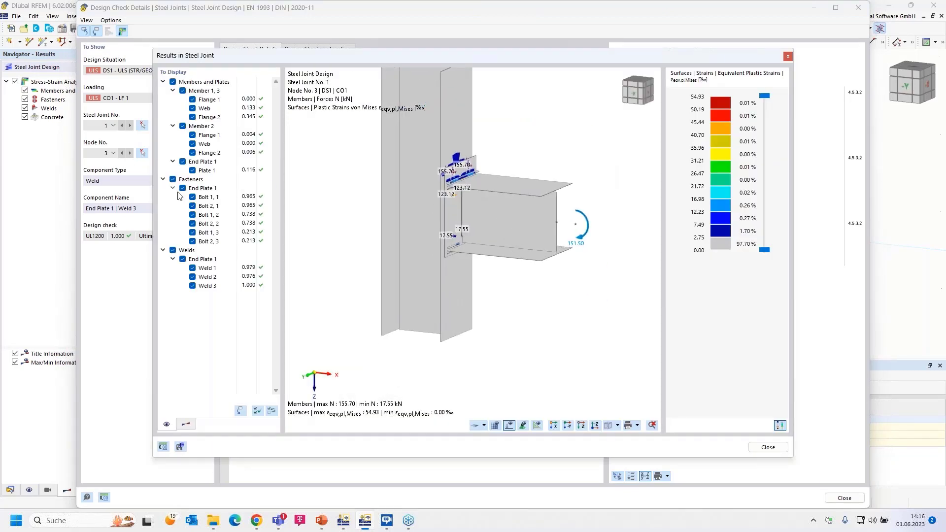
Isolate the weld results by temporarily hiding the fasteners, members and plates, and close the joint results and check details.
click(173, 179)
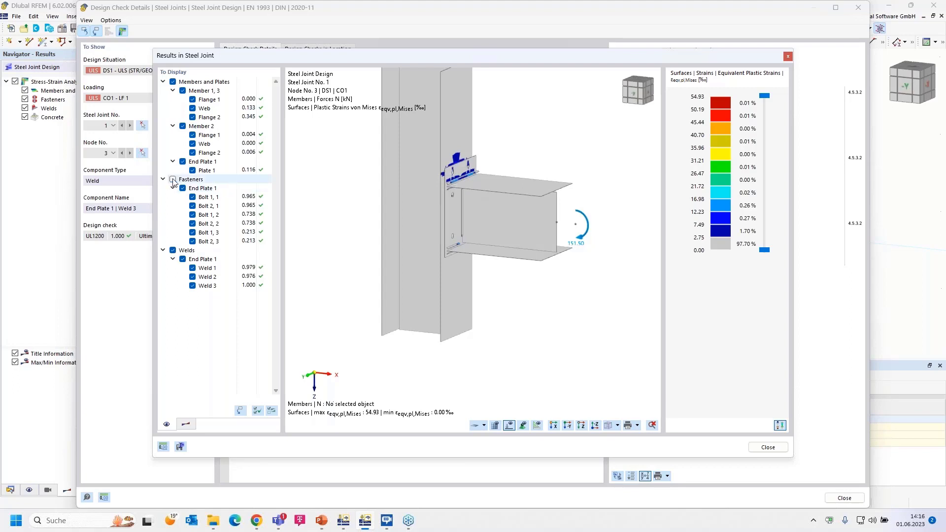
click(173, 81)
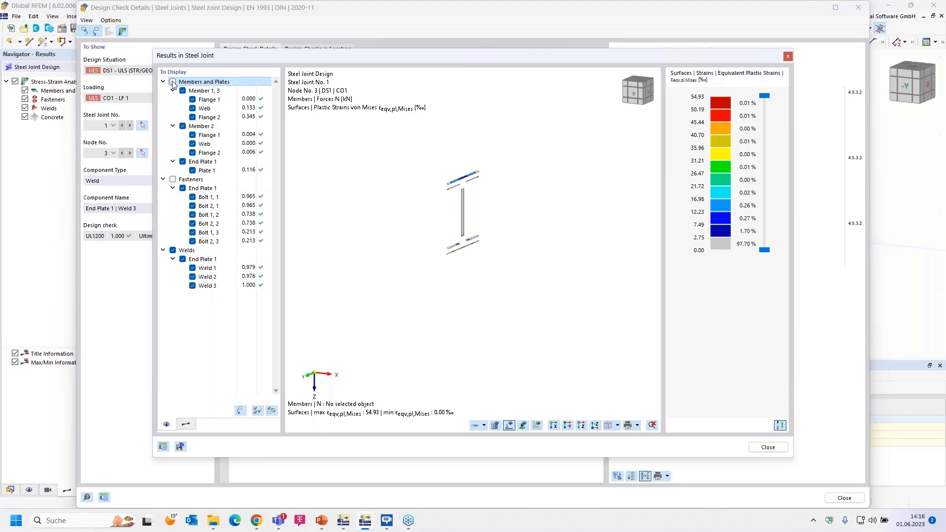
click(173, 82)
click(173, 180)
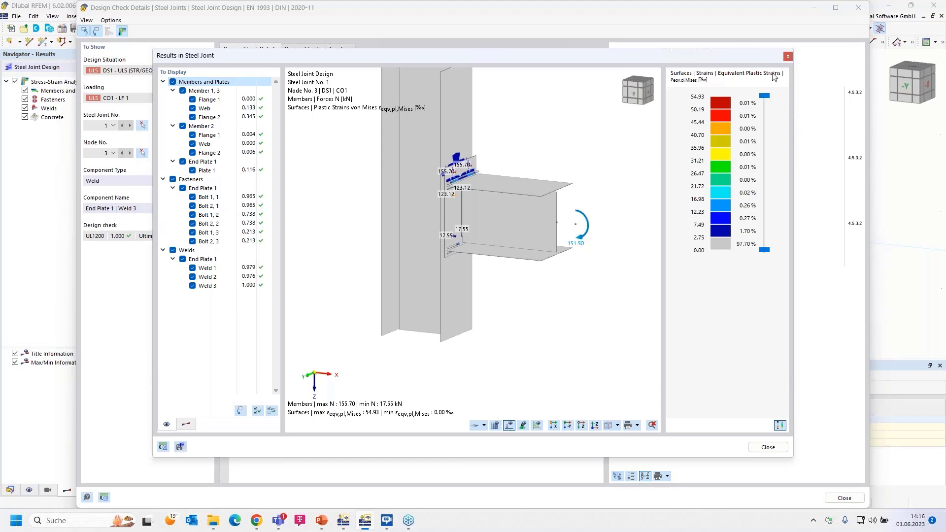
click(787, 58)
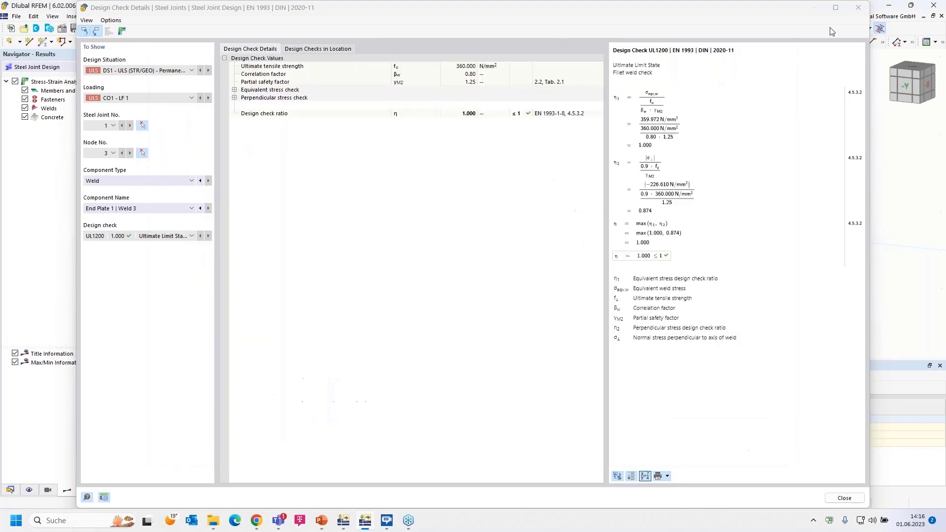
click(858, 8)
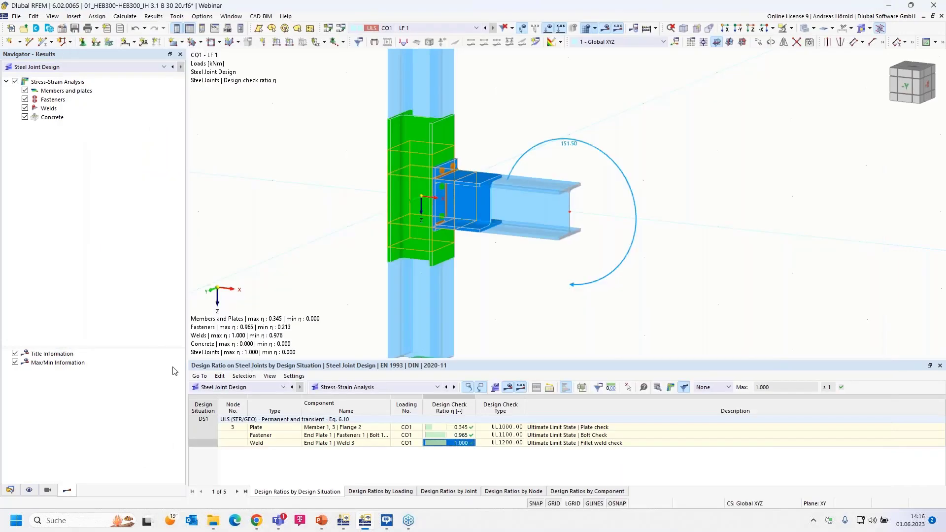
Switch to the generated submodel 01_HEB300-HEB300_IH 3.1 B 30 20-SteelJoints-000001 and turn off its result display to show the surface mesh.
click(9, 490)
click(6, 74)
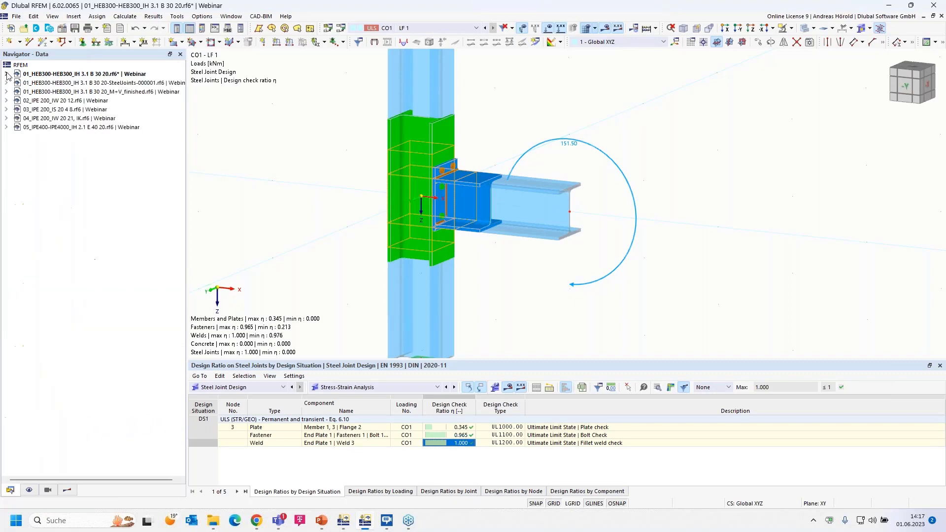
click(105, 83)
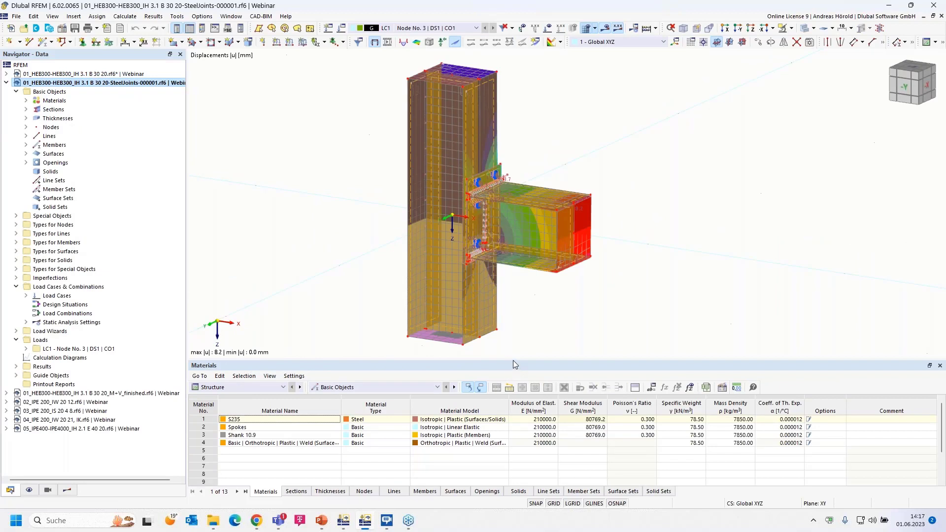
drag(513, 360, 543, 396)
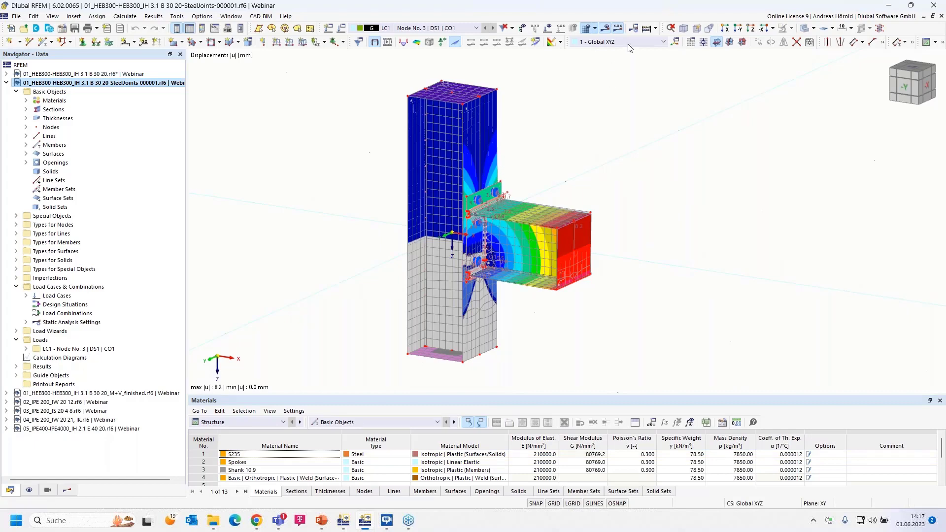
click(604, 29)
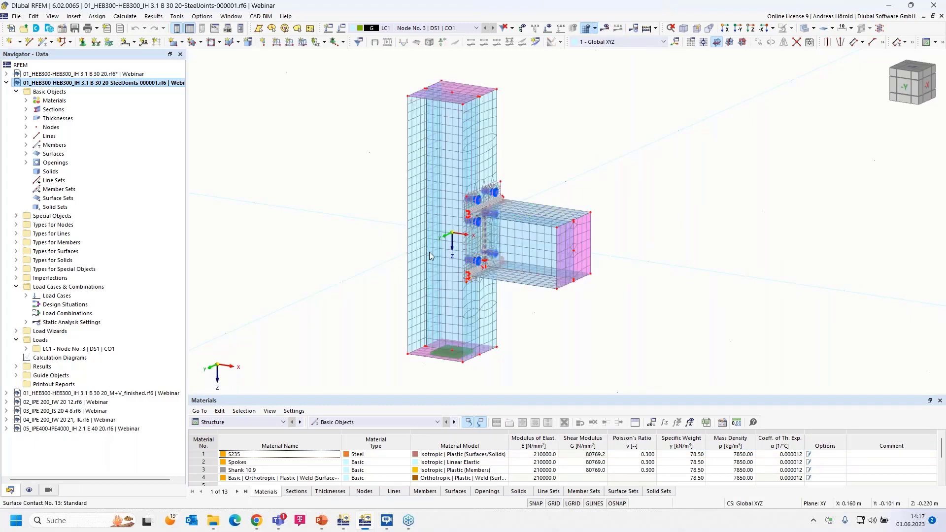
scroll(520, 281, up, 3)
scroll(528, 260, down, 1)
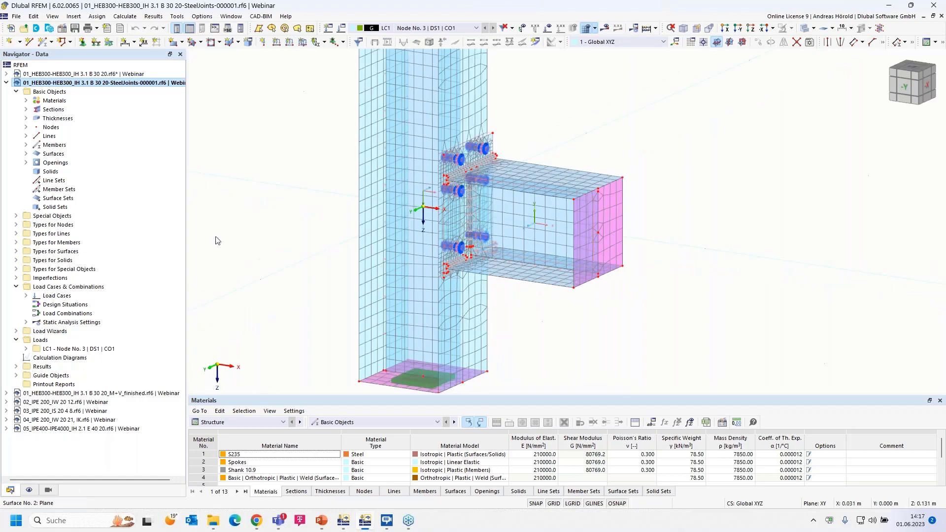
List the submodel's materials and highlight the surfaces that use material 1, S235, around the joint.
click(26, 100)
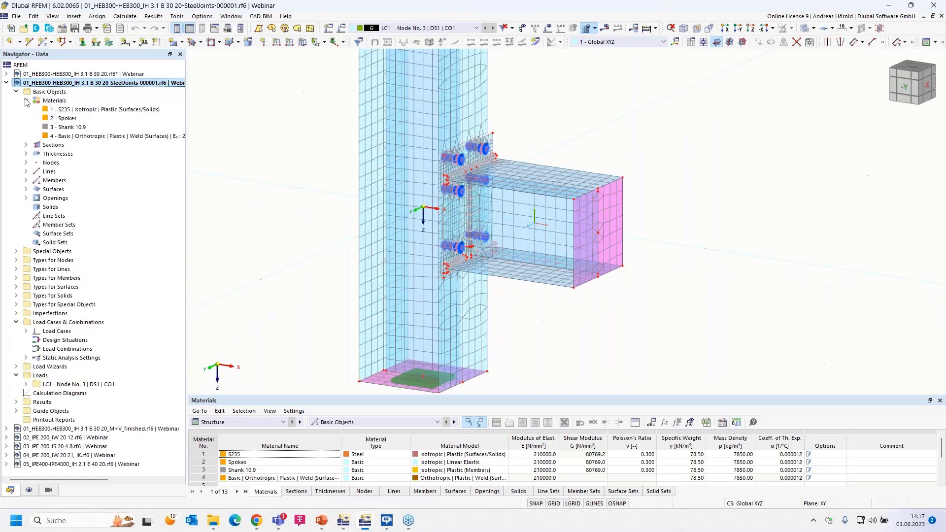
click(96, 110)
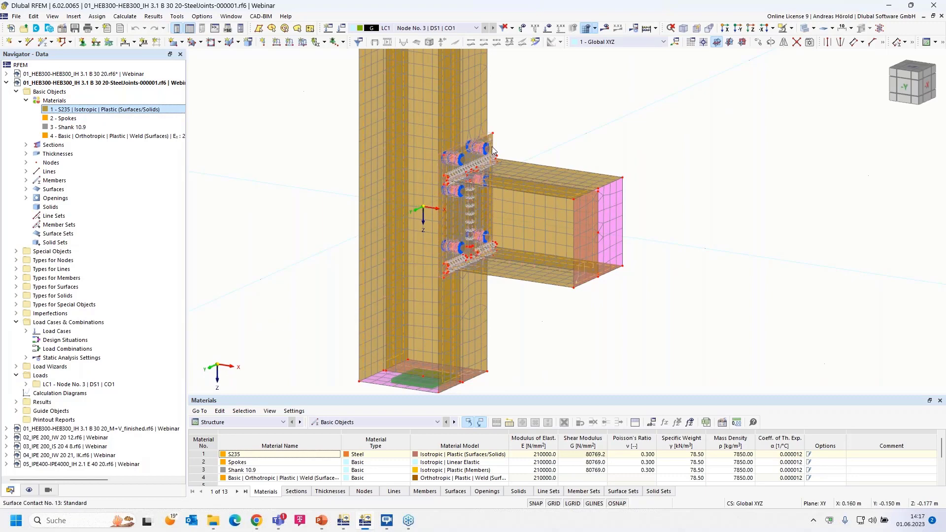
scroll(492, 170, up, 2)
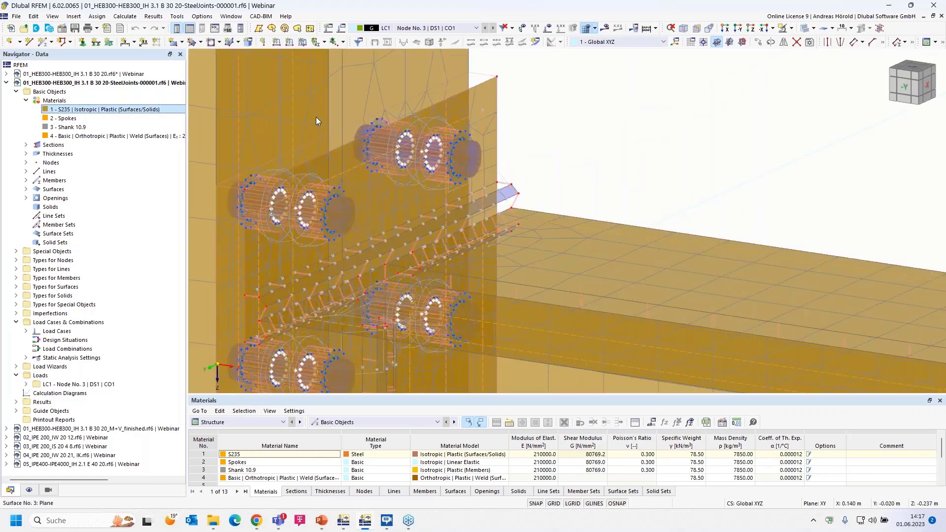
scroll(320, 123, down, 3)
scroll(590, 251, down, 1)
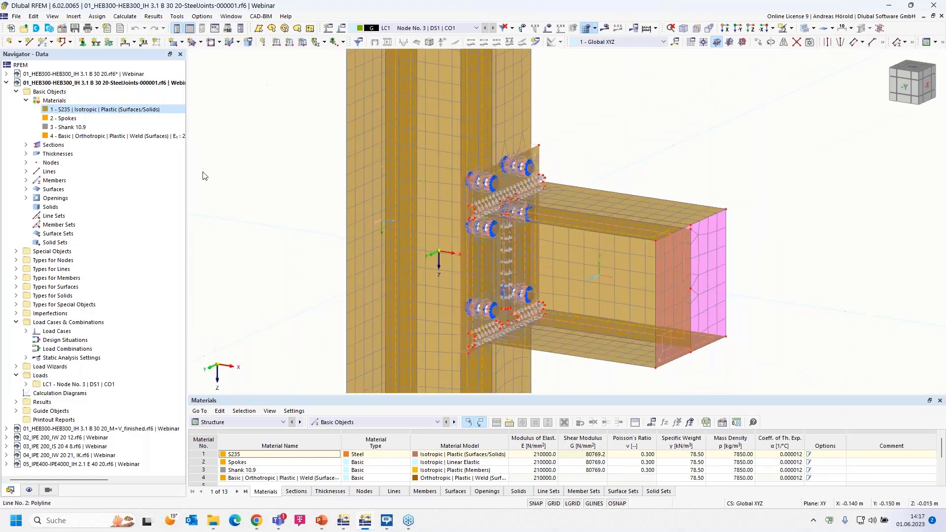
Open the S235 material definition, examine its Isotropic | Plastic (Surfaces/Solids) bilinear parameters and stress-strain diagram, and close it.
click(116, 109)
double_click(117, 110)
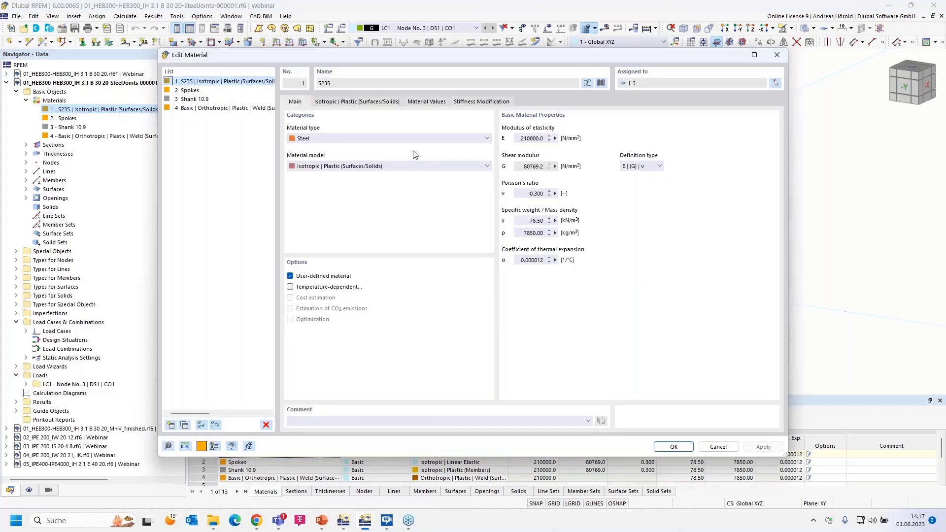
click(363, 103)
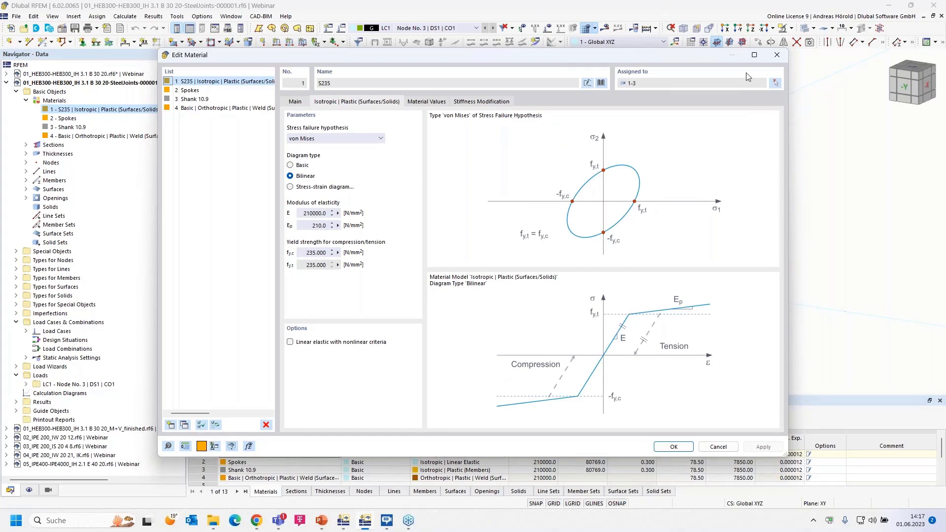
click(776, 57)
click(675, 152)
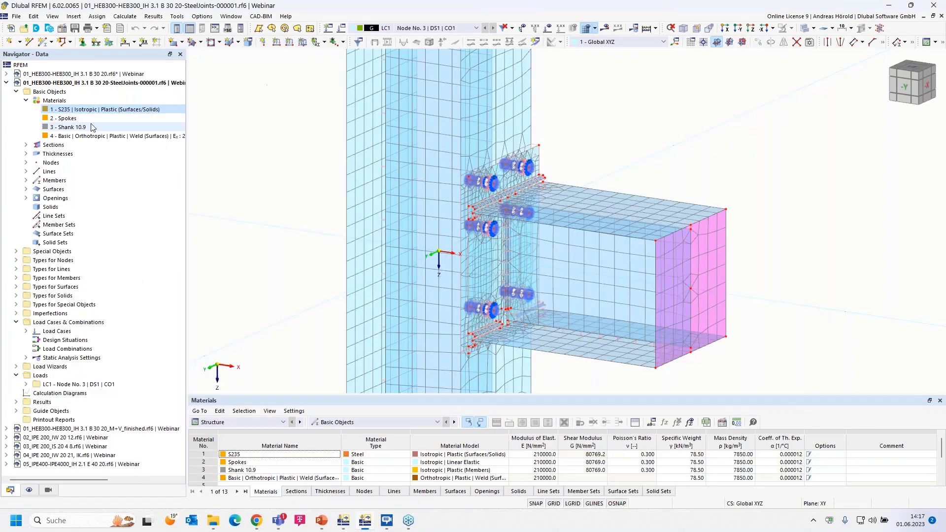
Highlight the objects using Spokes, Shank 10.9 and the orthotropic plastic weld material, and inspect the weld surfaces up close.
click(63, 119)
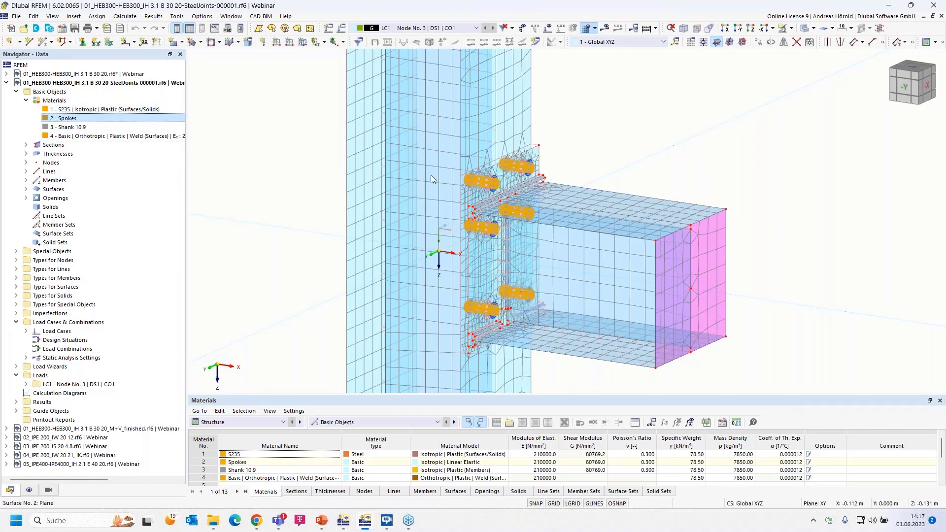
click(69, 128)
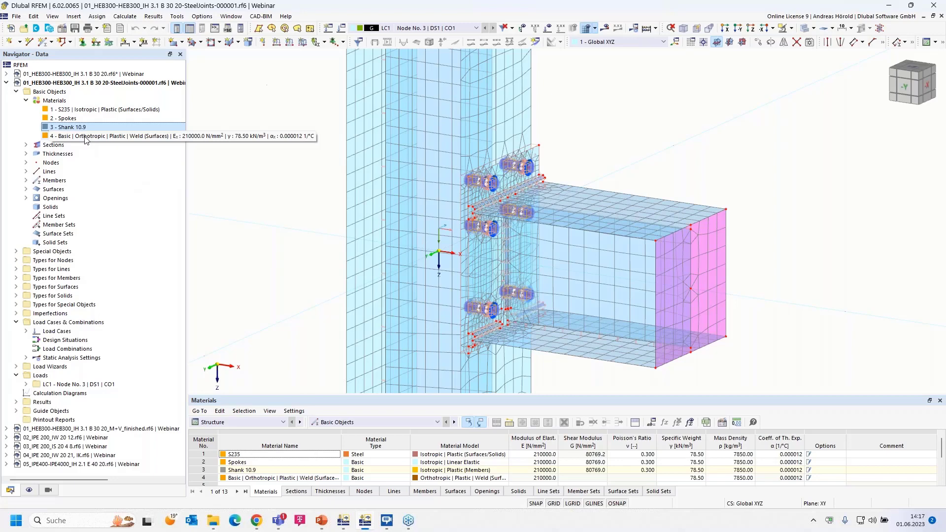
click(85, 137)
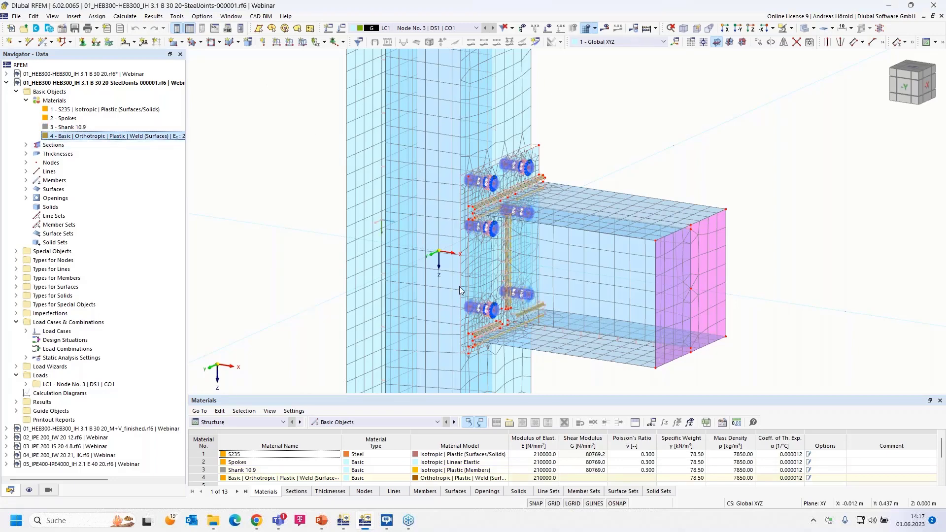
scroll(552, 227, up, 6)
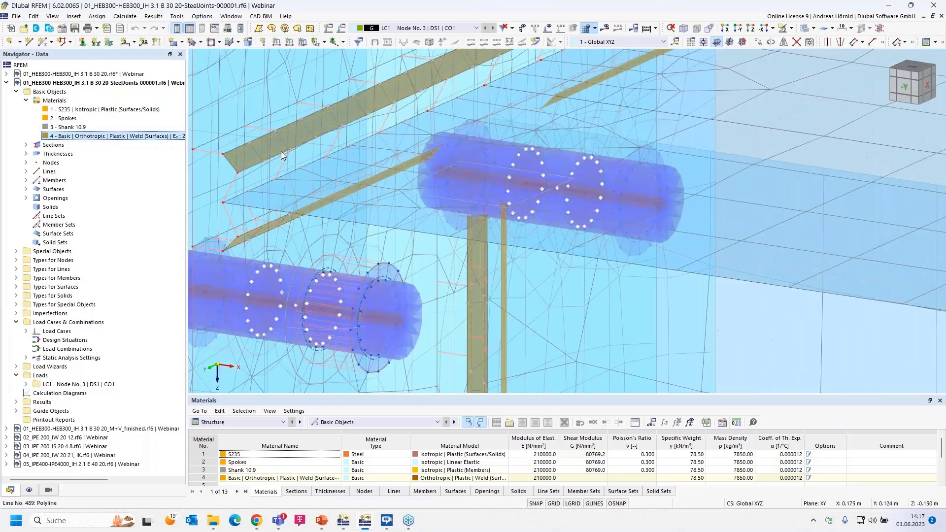
middle_drag(281, 152, 494, 194)
scroll(471, 199, up, 1)
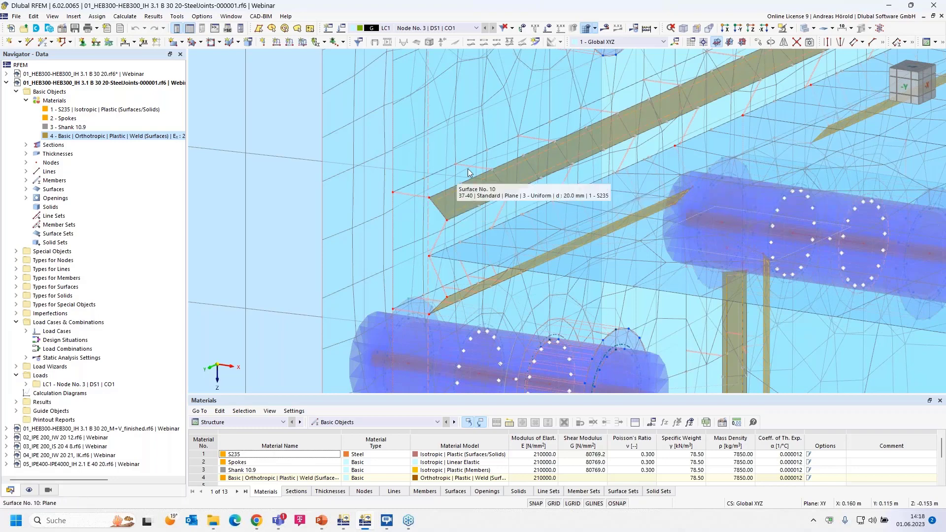
scroll(462, 212, down, 8)
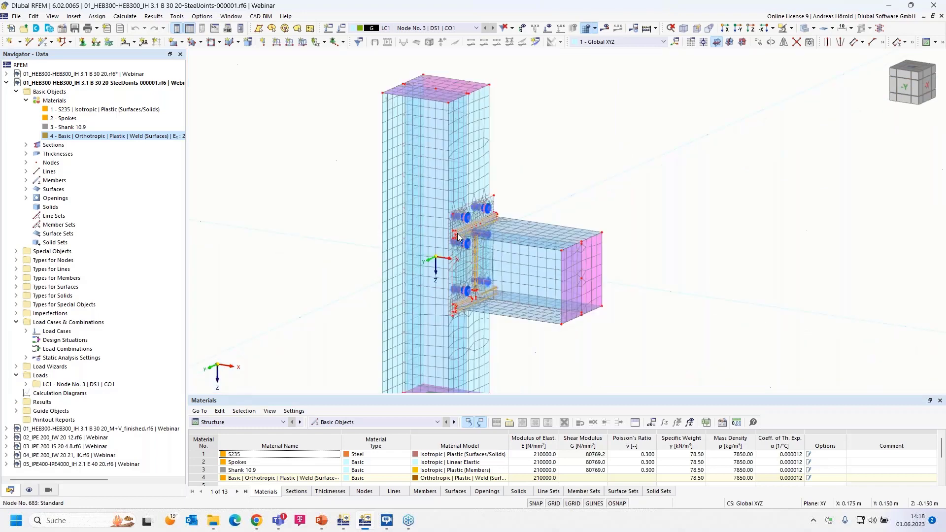
scroll(458, 237, up, 3)
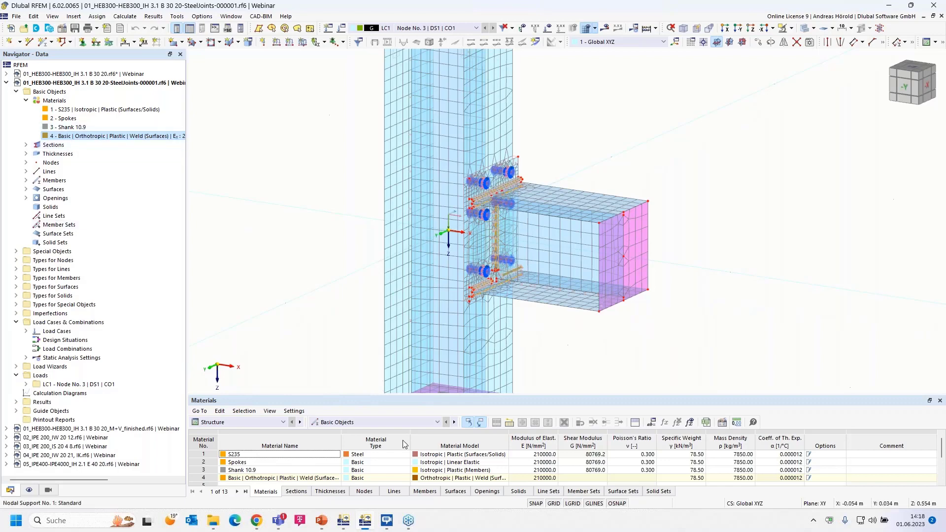
mouse_move(322, 523)
click(323, 471)
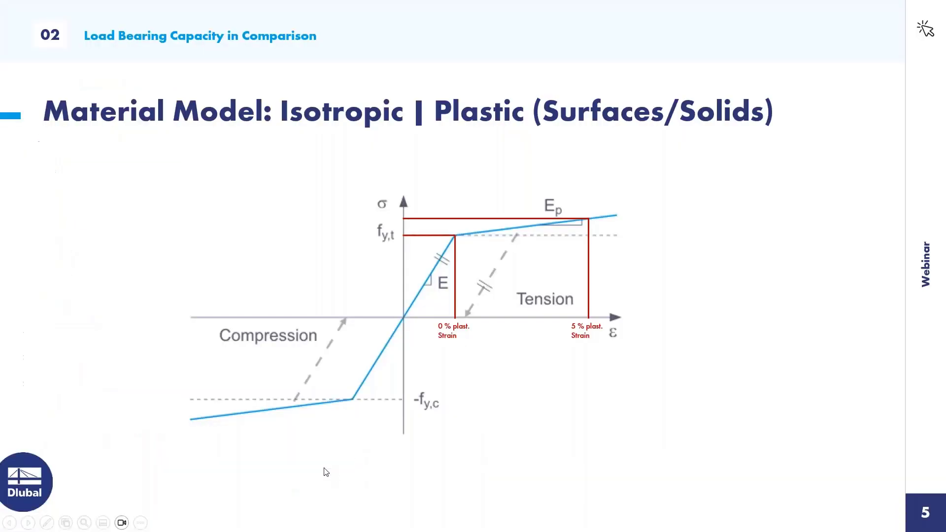
click(823, 402)
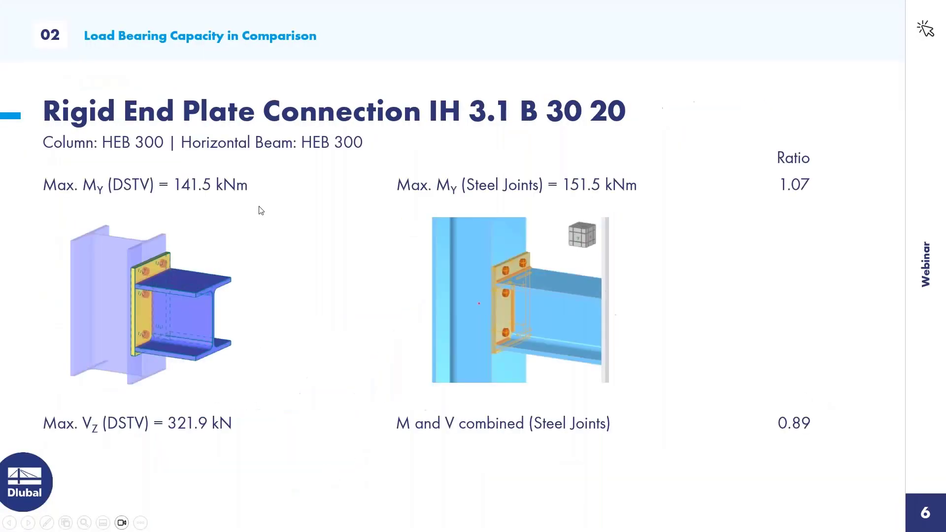
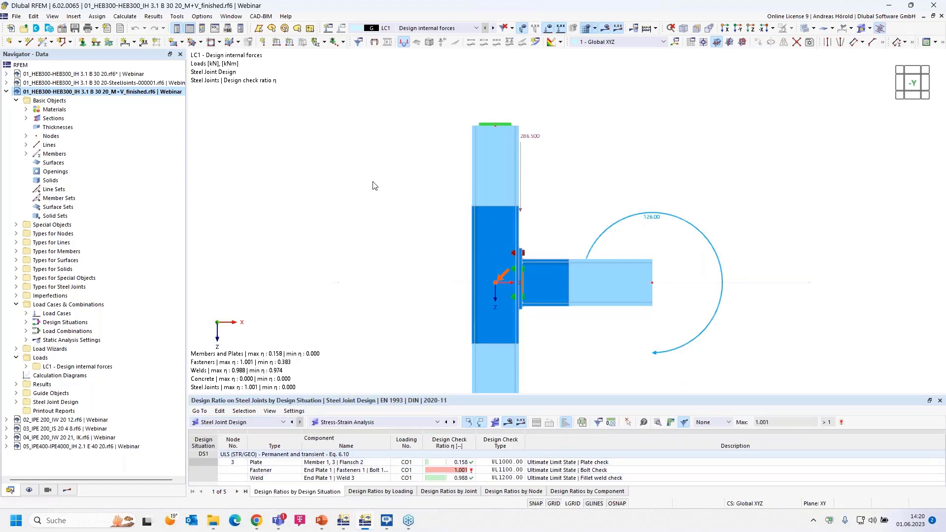
Switch to the model 02_IPE 200_IW 20 12 and calculate load case LC1 - Design internal forces.
middle_drag(407, 264, 387, 190)
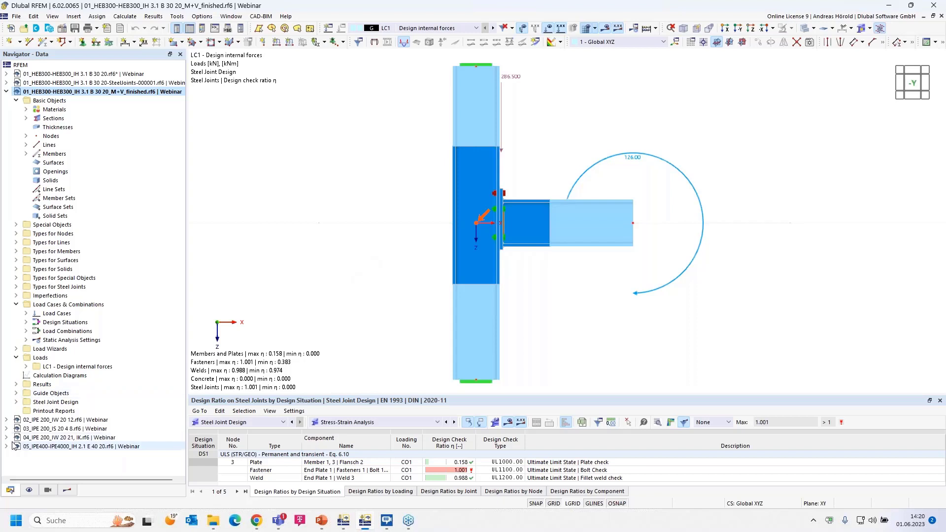
click(82, 420)
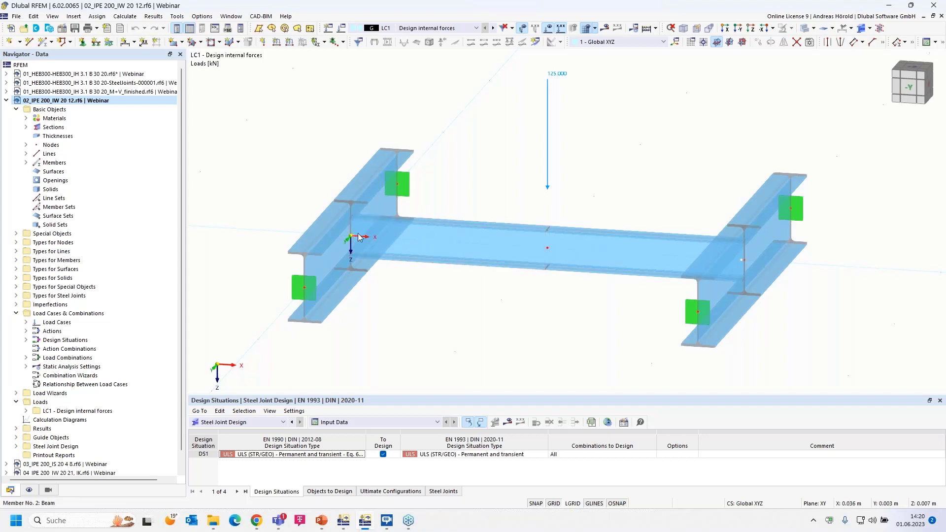
click(49, 491)
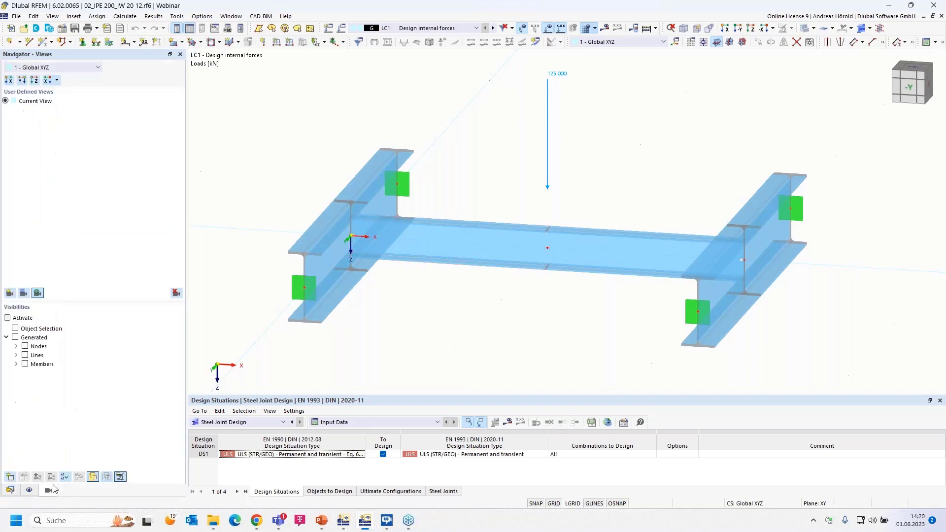
click(609, 30)
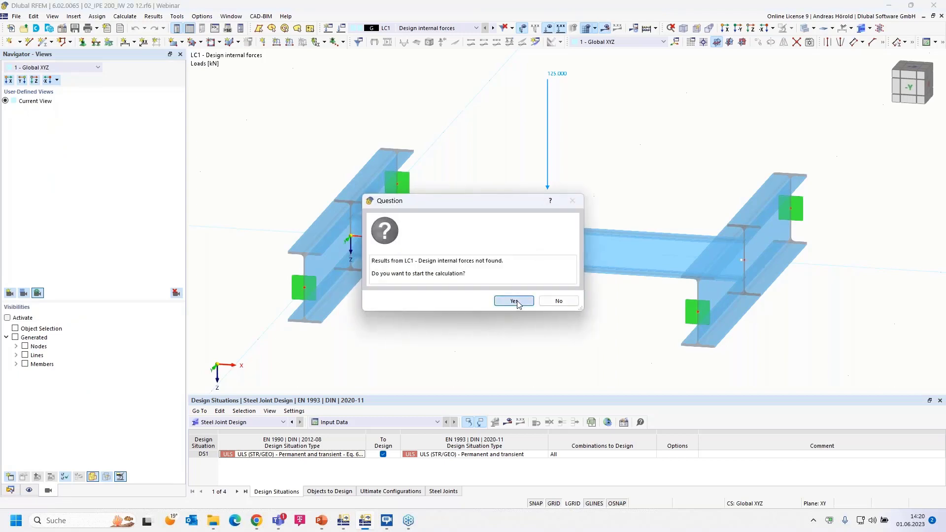
click(514, 301)
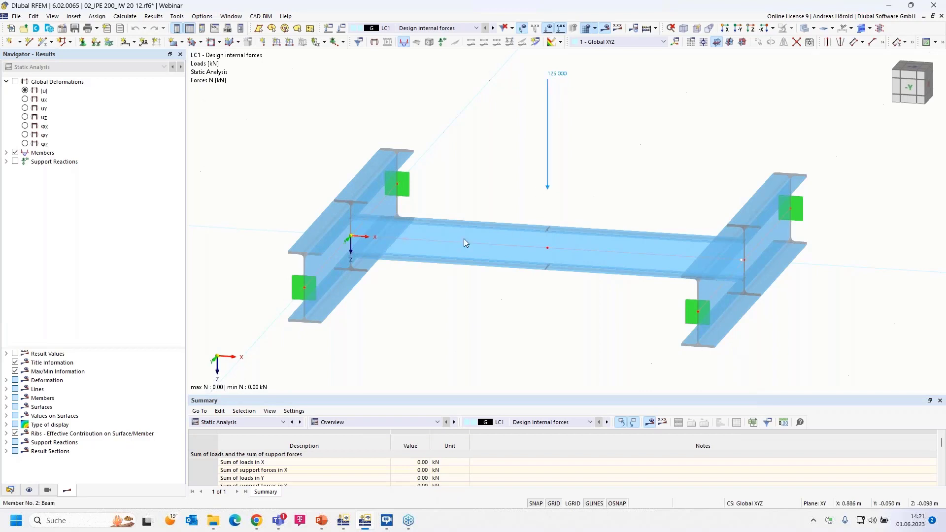
Display the members' shear forces Vz with result values and examine them along the horizontal beam between the two supporting girders.
click(5, 152)
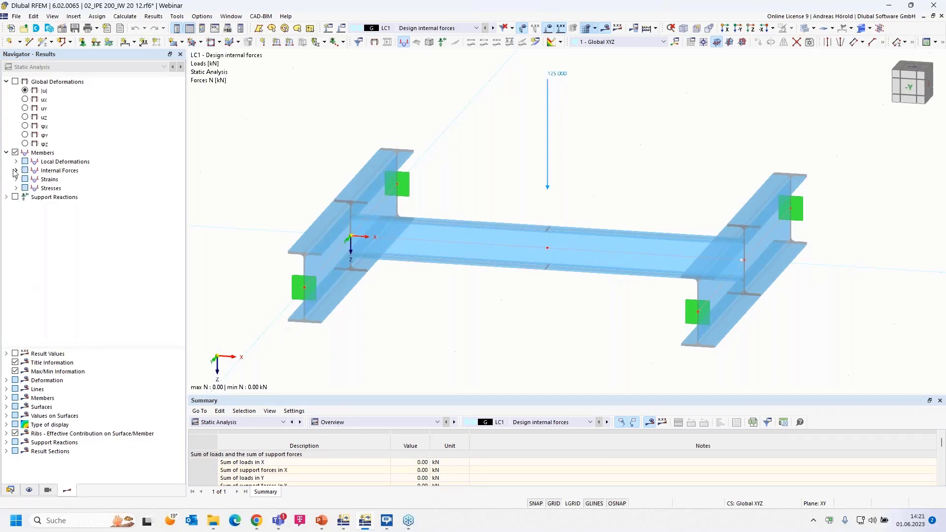
click(15, 171)
click(35, 196)
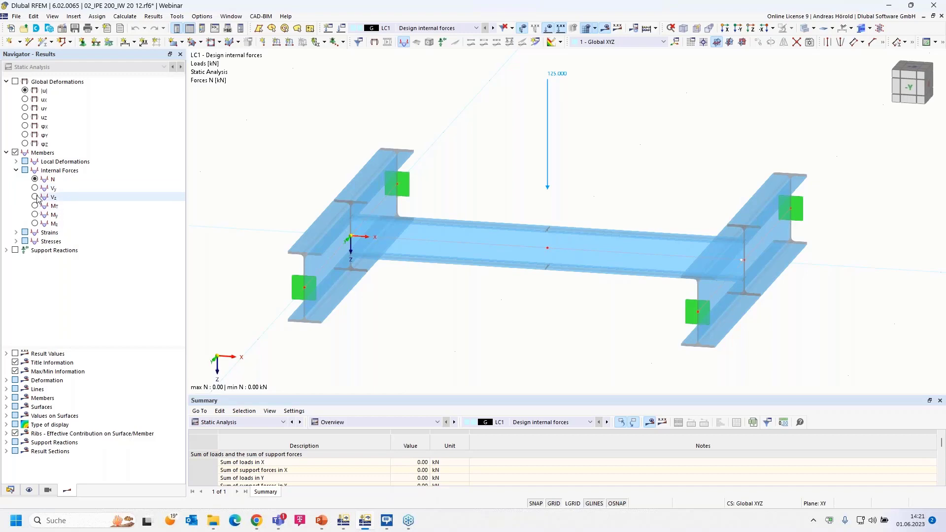
scroll(350, 256, up, 5)
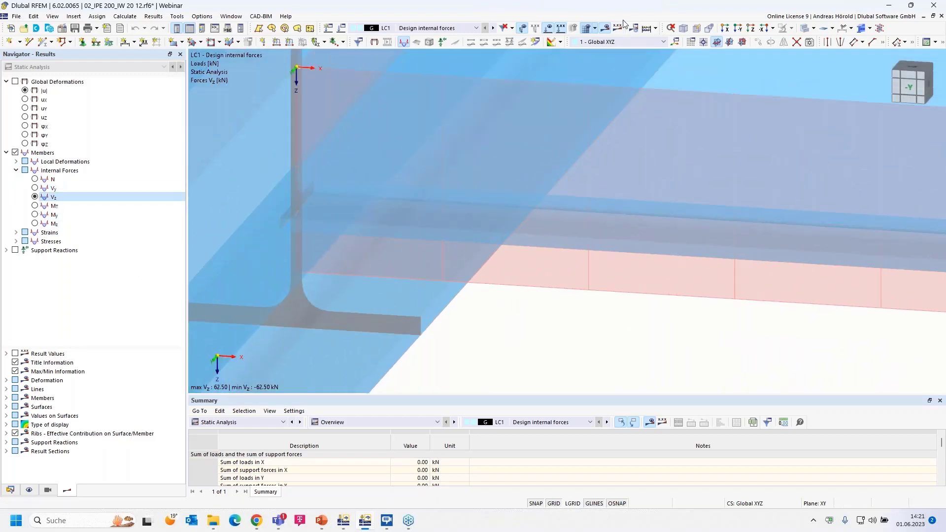
scroll(606, 239, down, 2)
scroll(604, 236, down, 2)
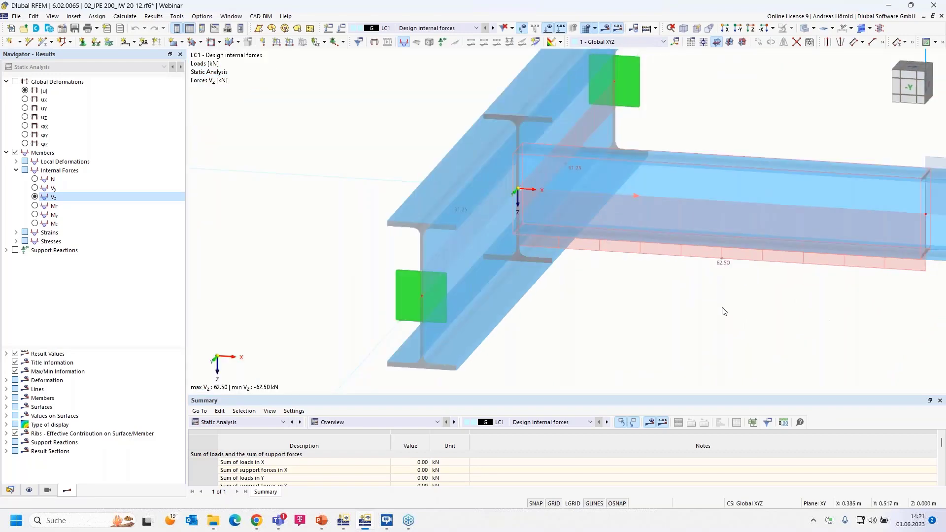
scroll(725, 274, down, 1)
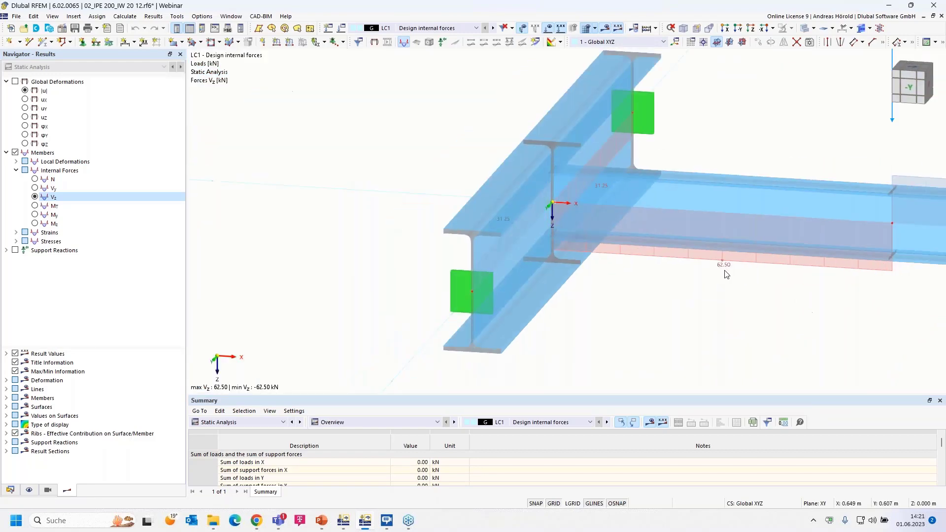
scroll(734, 271, up, 1)
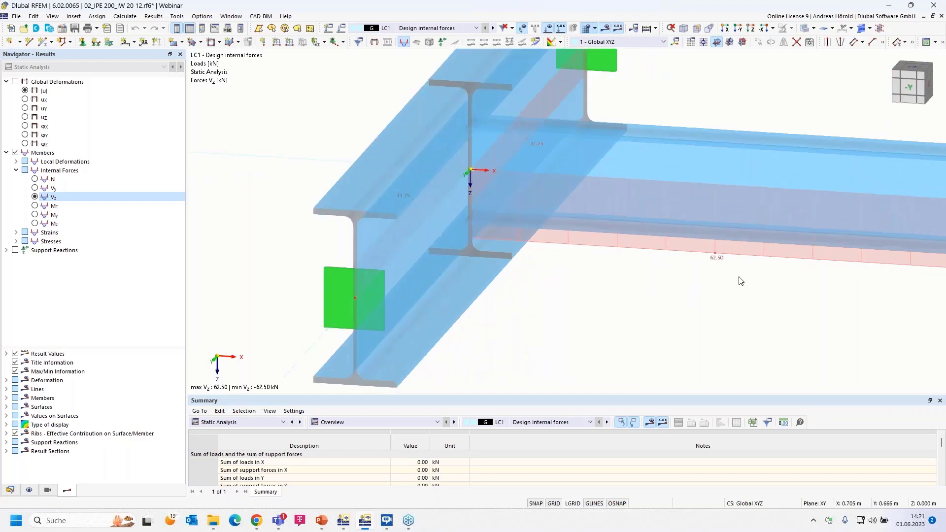
scroll(750, 288, down, 3)
middle_drag(789, 306, 514, 314)
scroll(482, 337, down, 4)
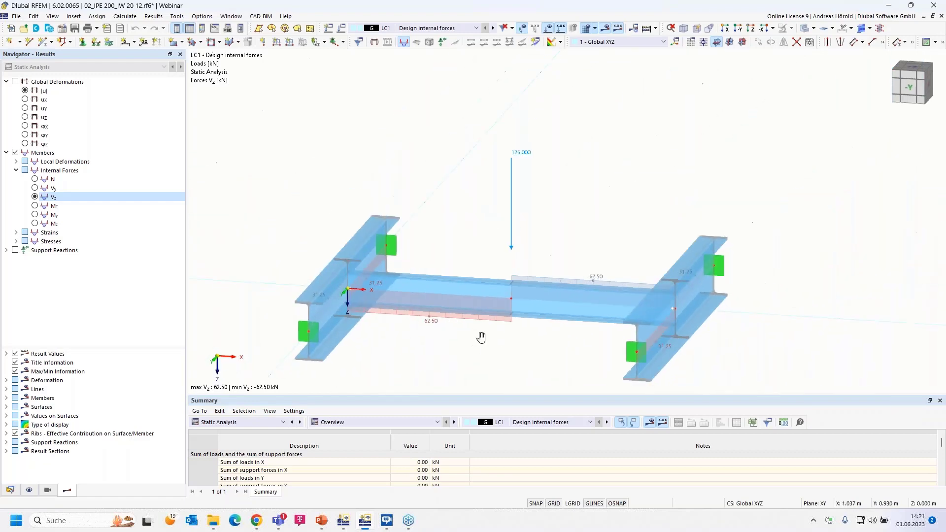
Start a new steel joint and assign it to node 3, where the beam meets the supporting girder.
click(10, 490)
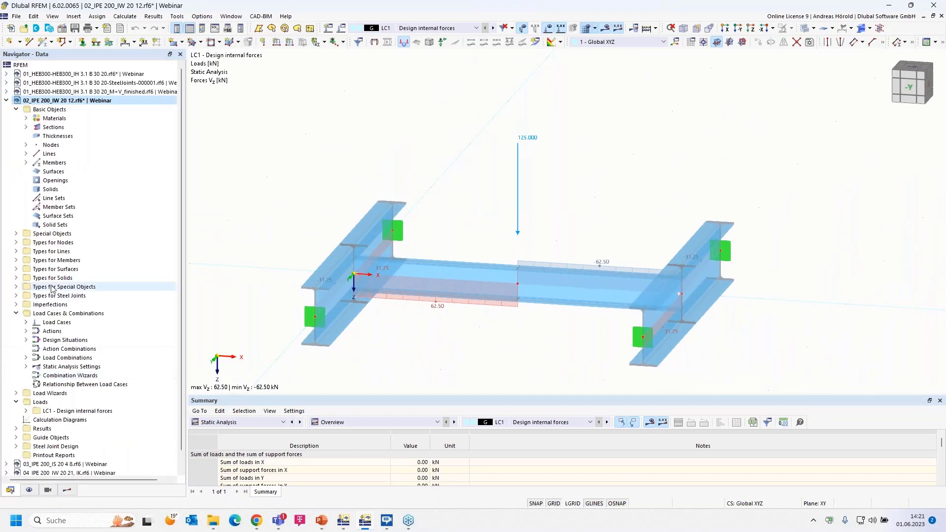
click(16, 296)
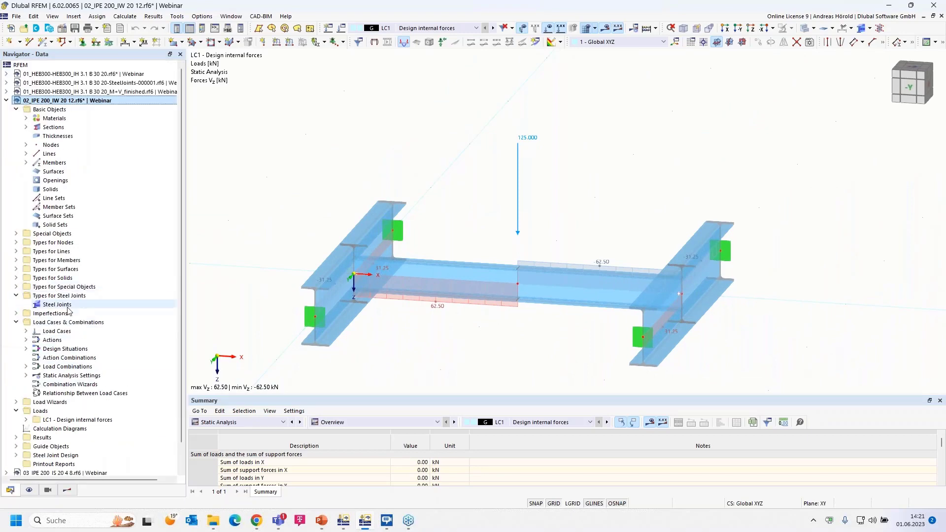
double_click(58, 306)
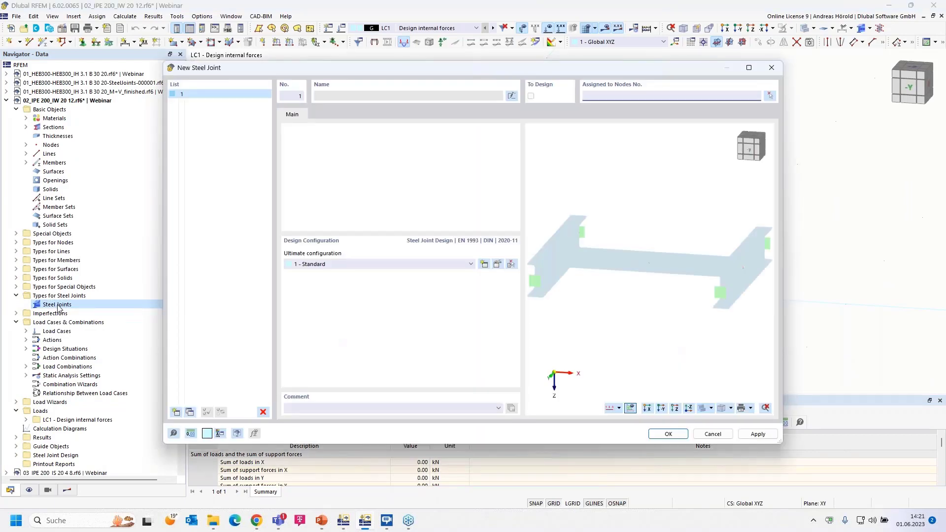
click(770, 95)
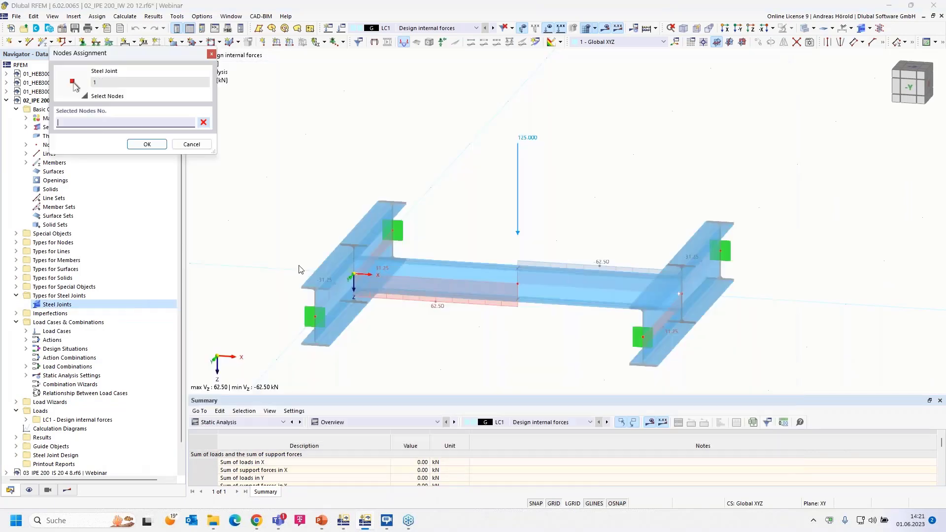
click(354, 274)
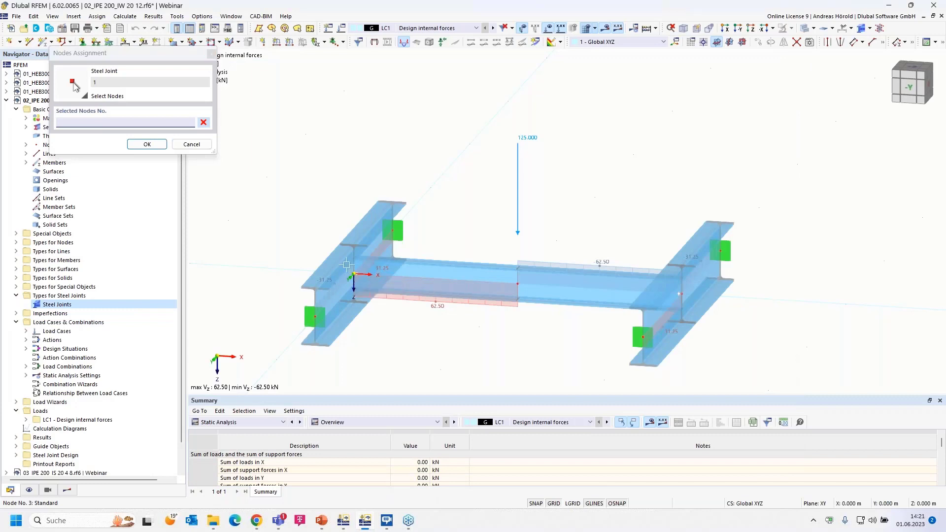
click(143, 145)
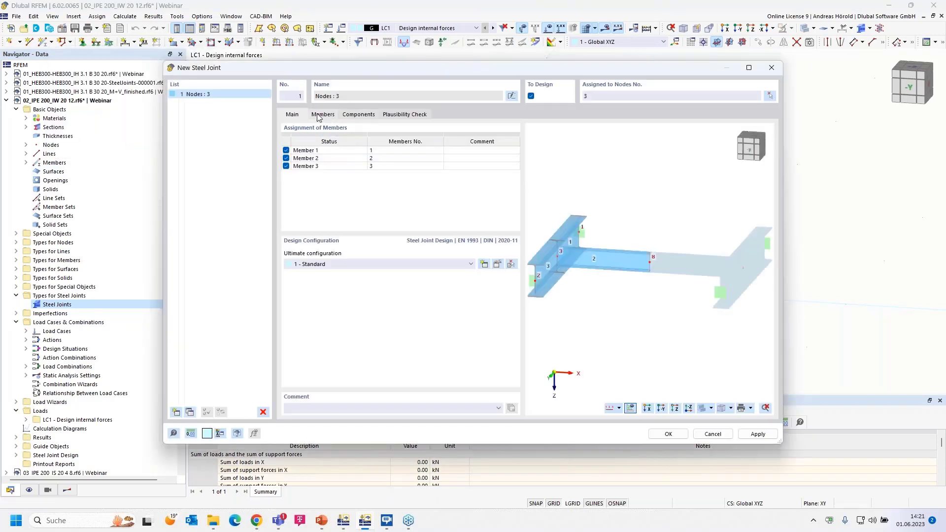
Set members 1 and 3 of the joint to the Continuous type, keeping member 2 as Ended.
click(318, 114)
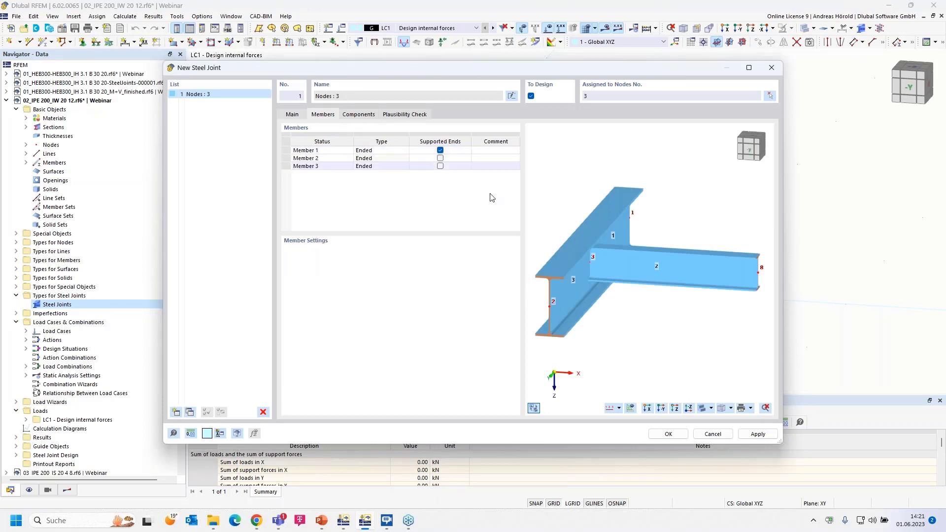
click(392, 154)
click(405, 150)
click(389, 166)
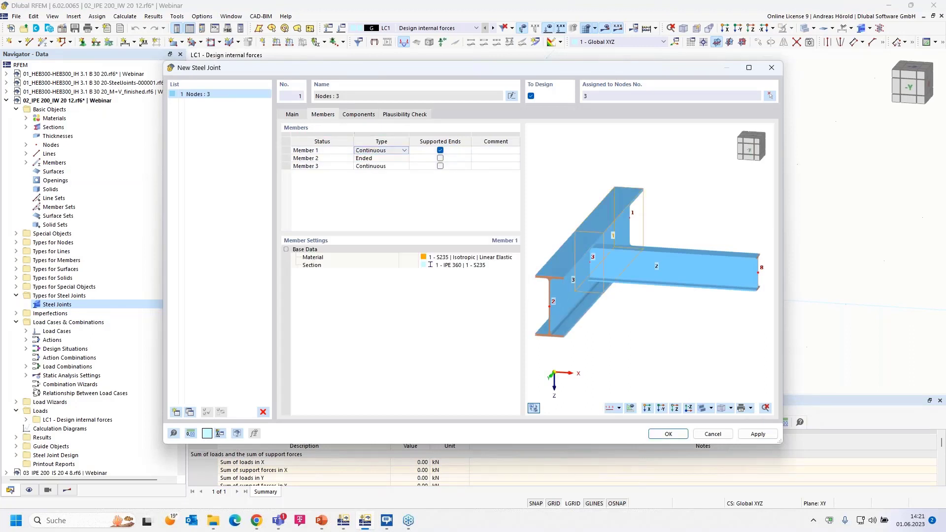
Look over the insertable joint components and preview the rigid beam-to-column templates, including End Plate | Column Stiffeners II and Welded | Column Stiffeners I.
click(360, 114)
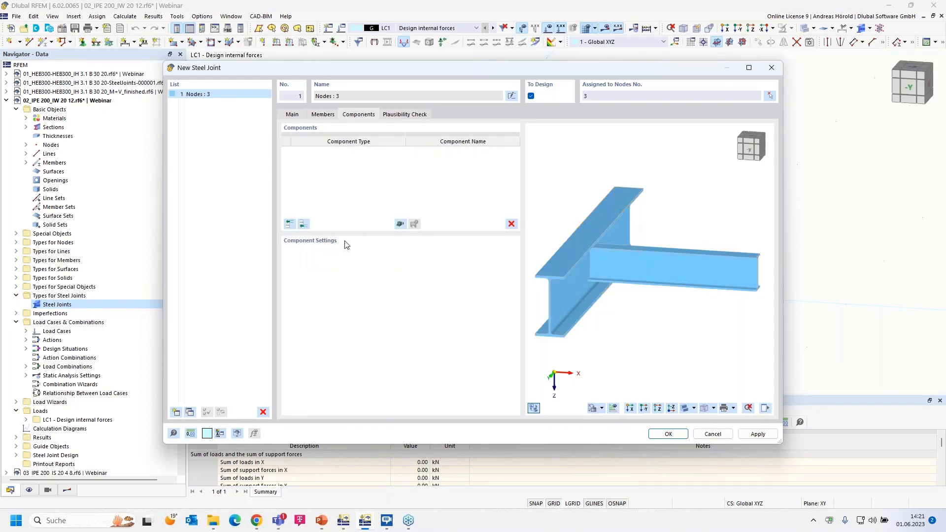
click(291, 225)
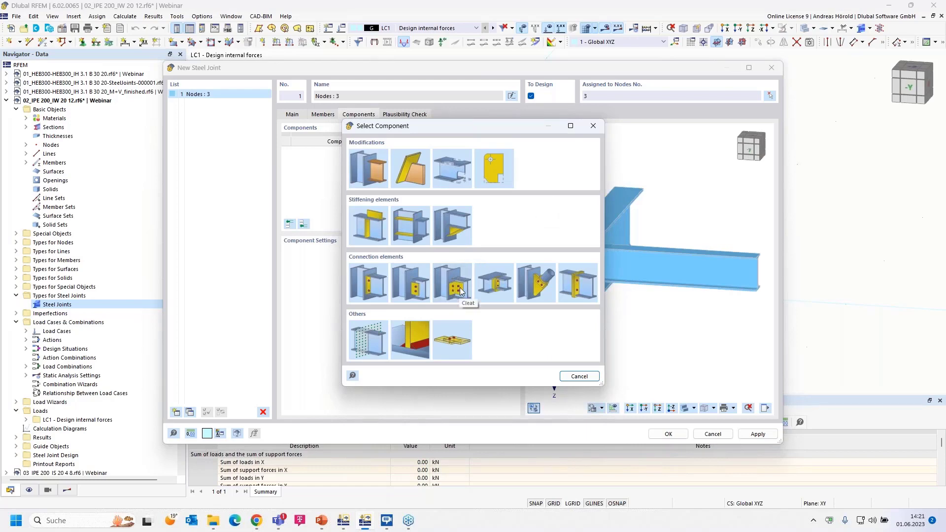
click(593, 127)
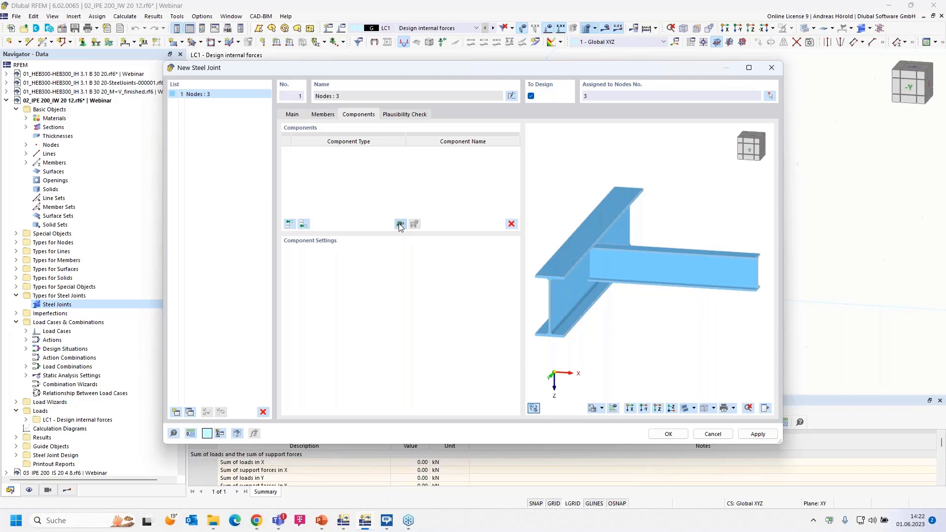
click(400, 225)
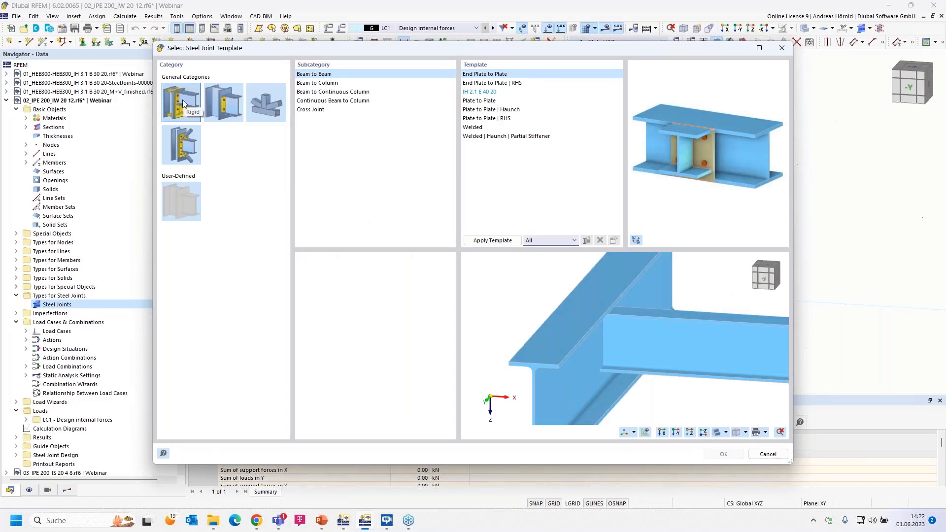
click(320, 83)
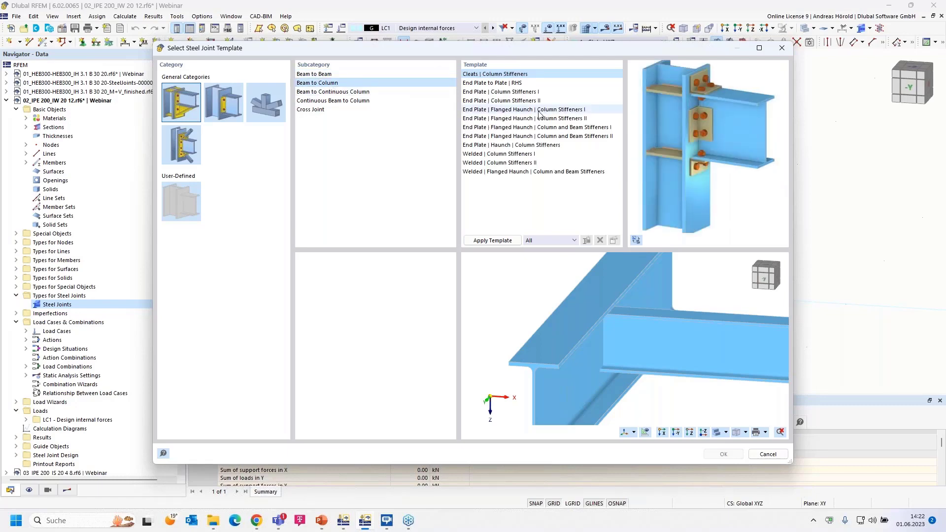
click(501, 118)
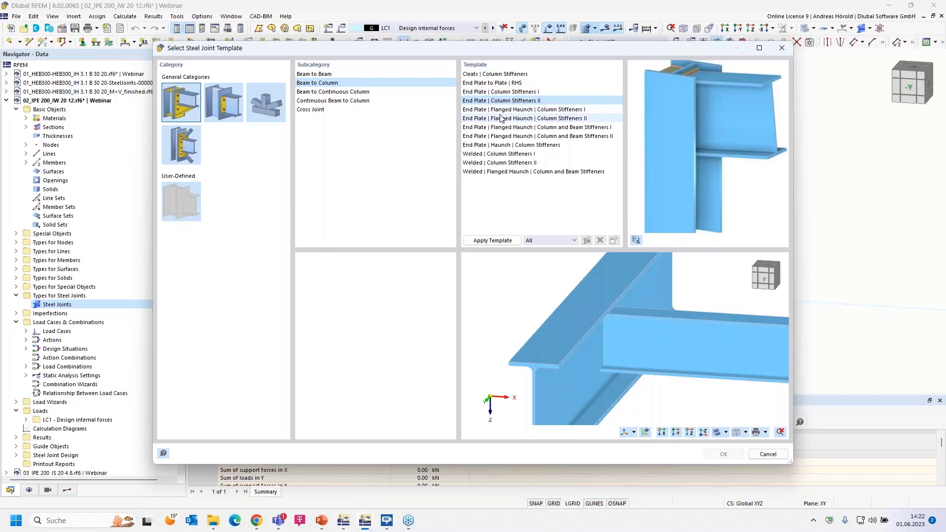
click(512, 155)
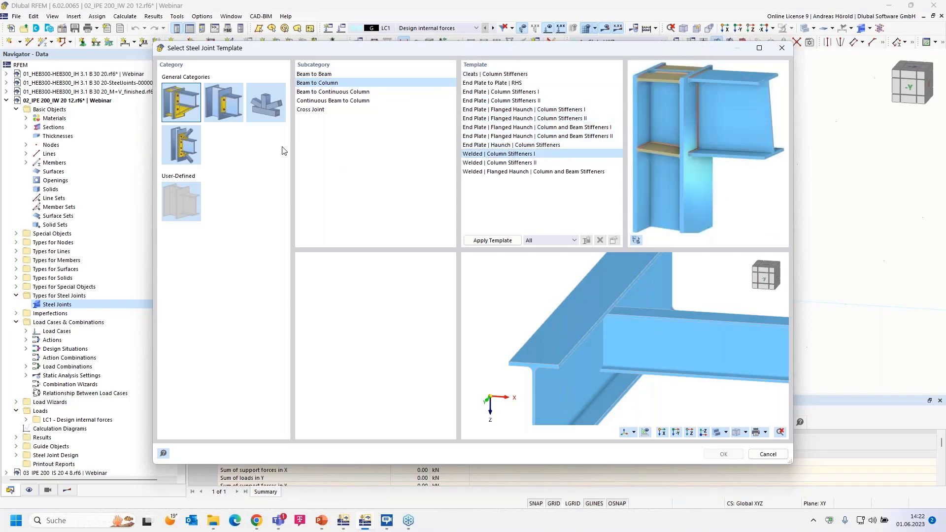
Preview the remaining template categories: beam-to-column cleats, K joints, T joints and the End Plate | Haunch | Fin Plate joint.
click(226, 109)
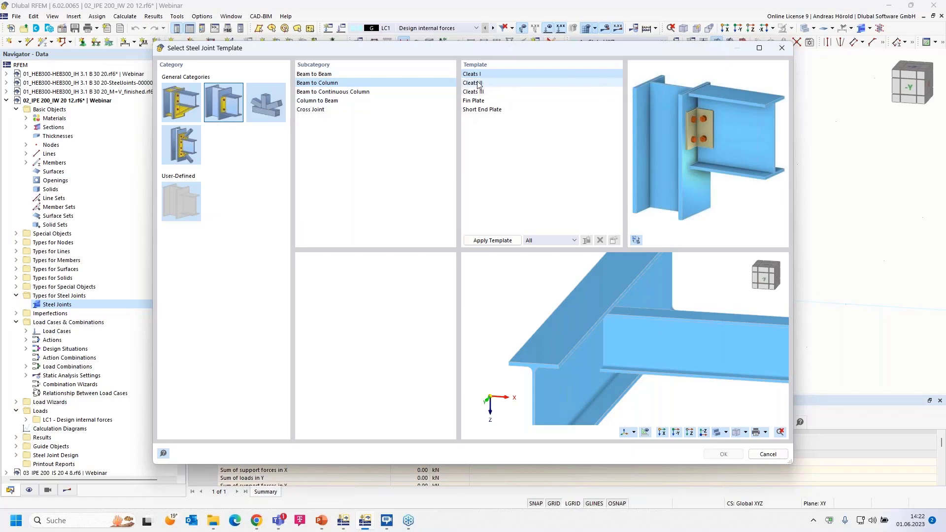
click(481, 101)
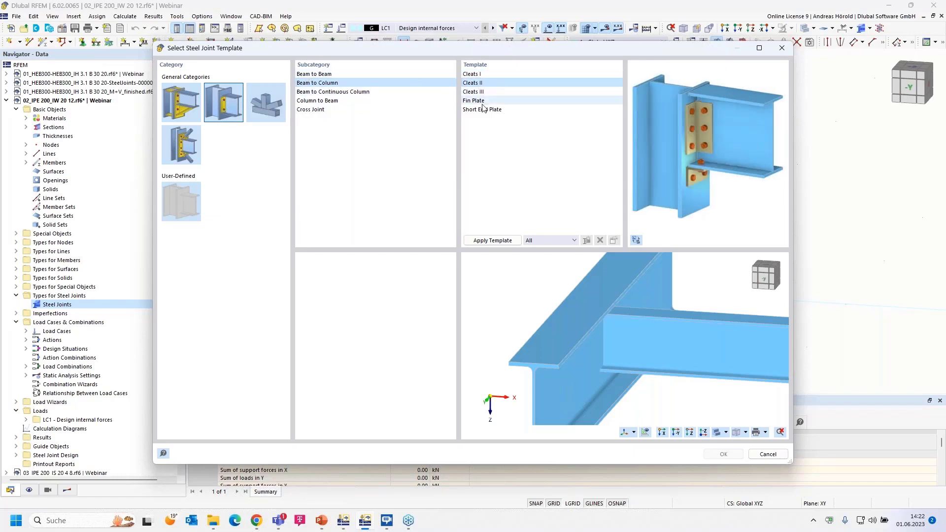
click(267, 107)
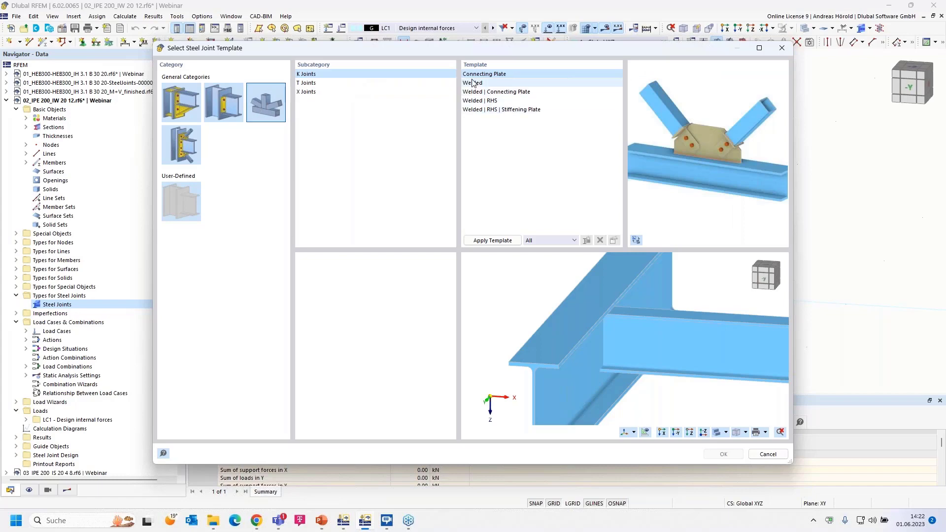
click(473, 83)
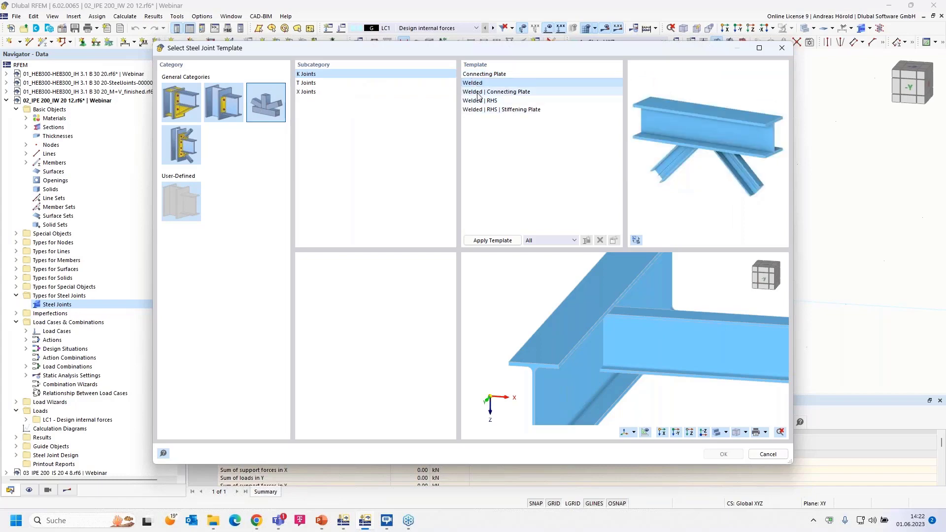
click(478, 93)
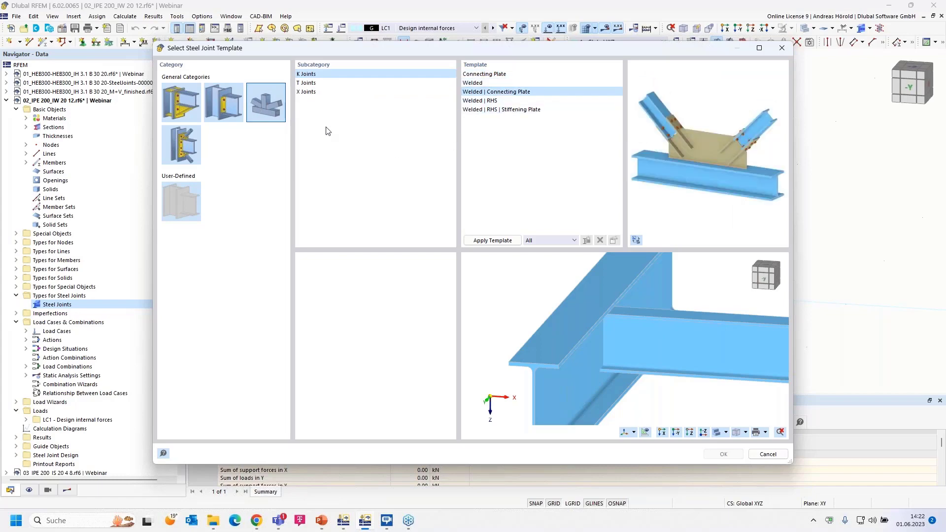
click(310, 84)
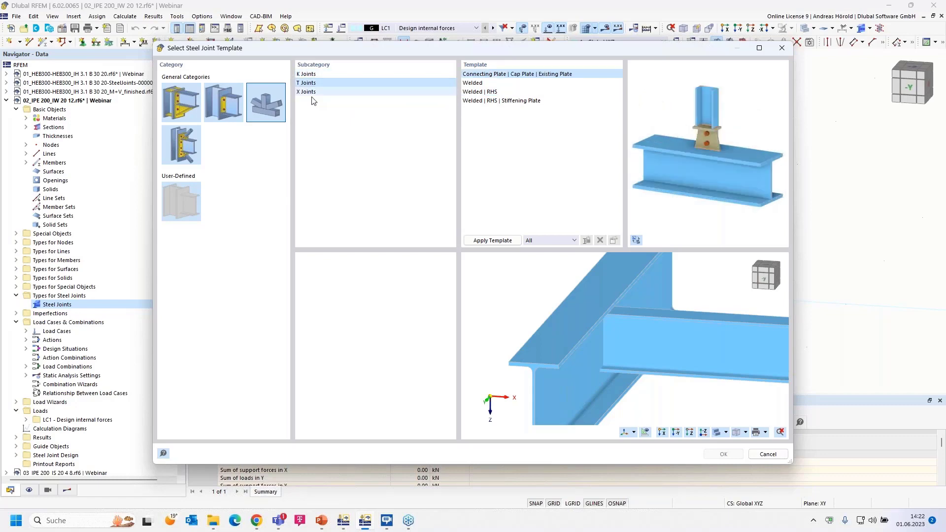
click(185, 148)
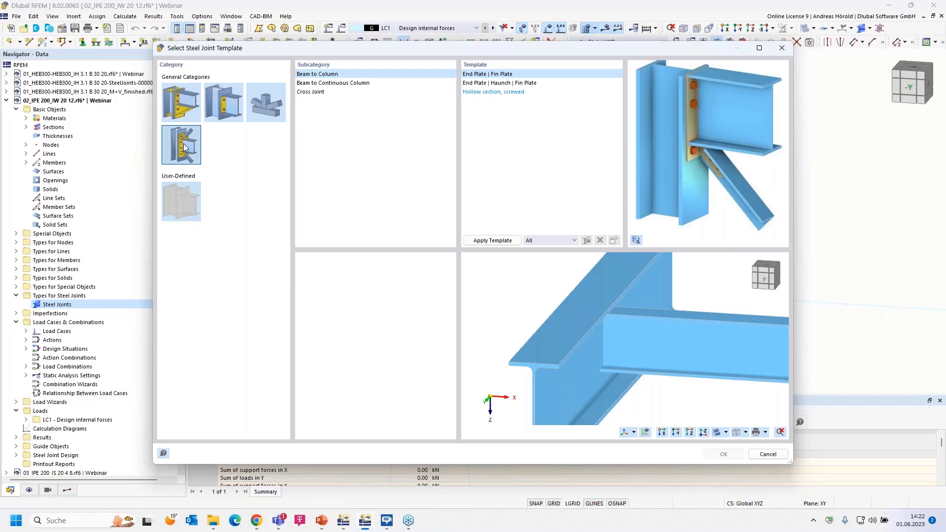
click(490, 83)
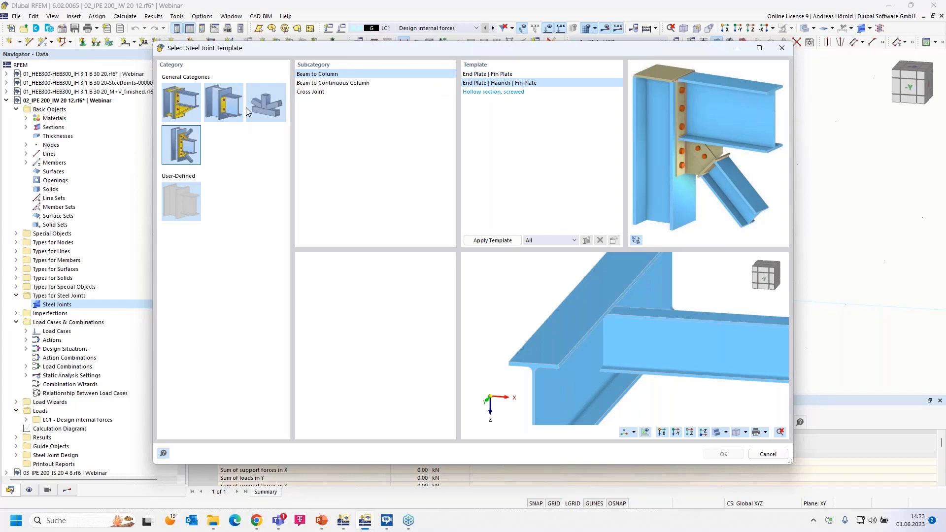
Apply the Cleats template from the Beam to Beam subcategory to the joint, with Member 2 connected to Members 1 and 3.
click(221, 101)
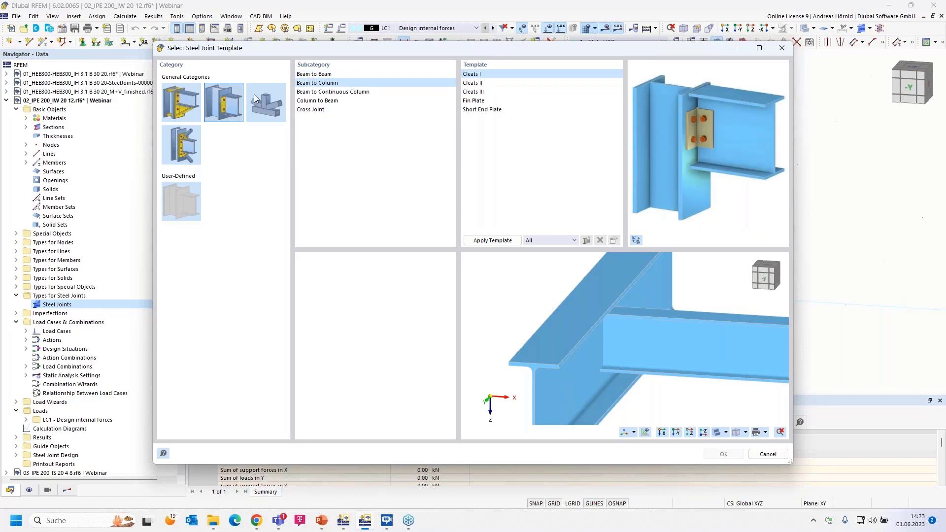
click(333, 75)
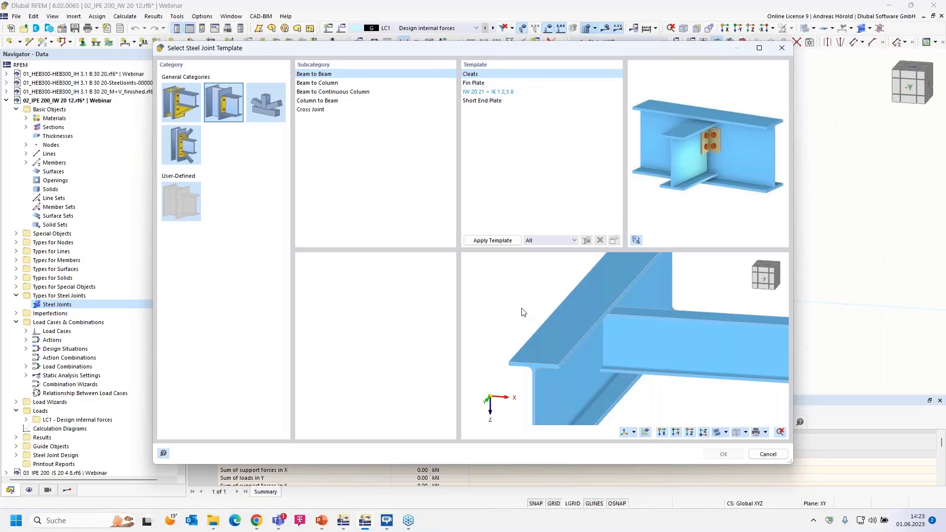
click(494, 241)
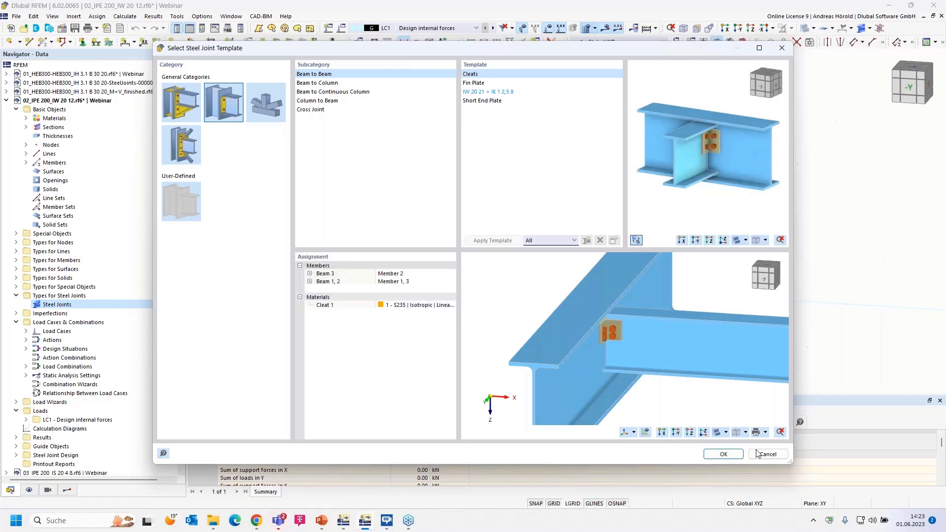
click(724, 454)
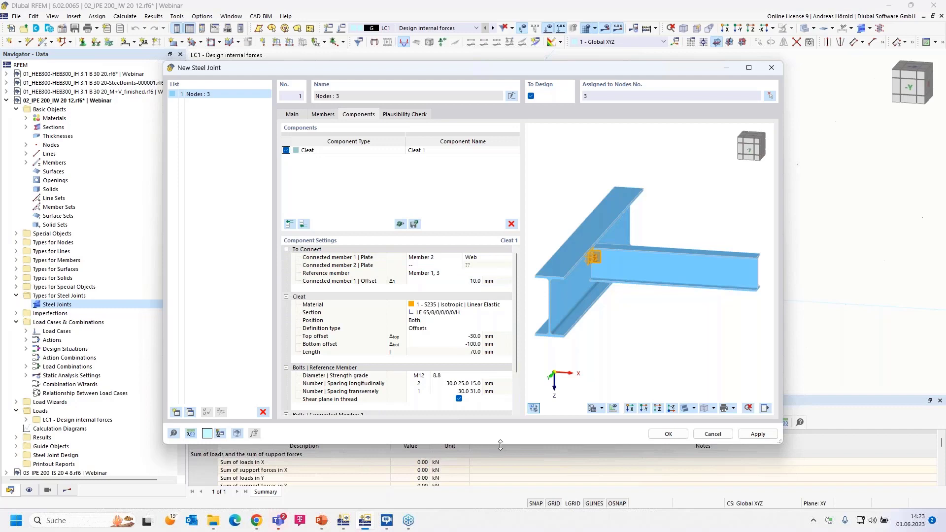
Inspect the inserted cleat up close and highlight its connected member and reference member in the joint preview.
drag(500, 443, 496, 513)
scroll(572, 365, up, 3)
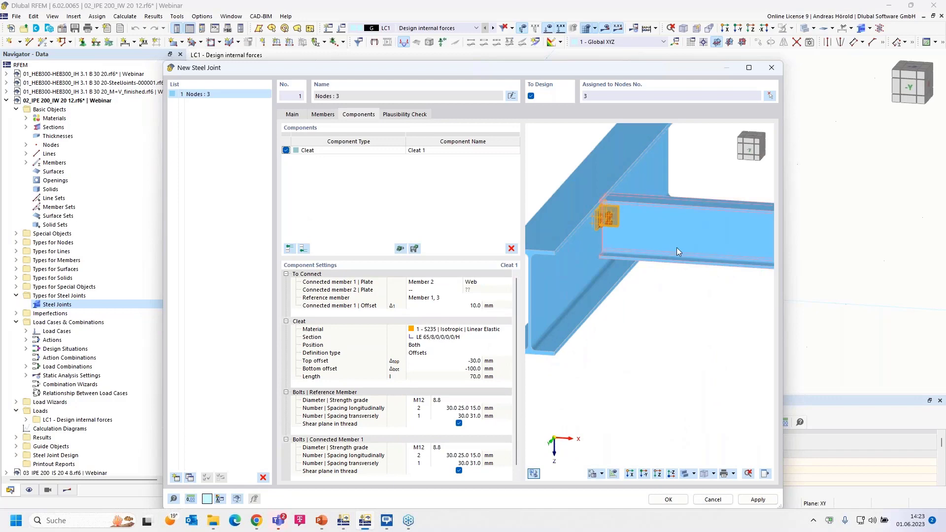
scroll(636, 254, up, 5)
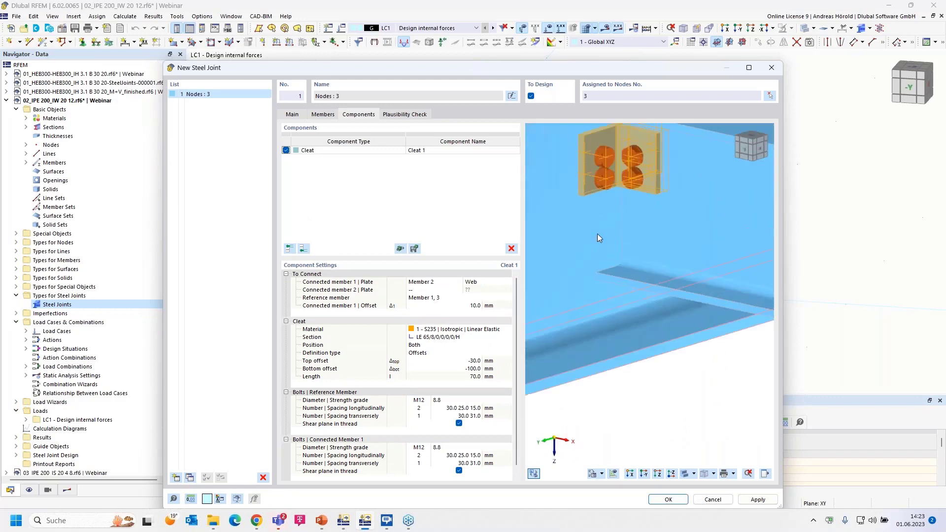
scroll(598, 233, down, 4)
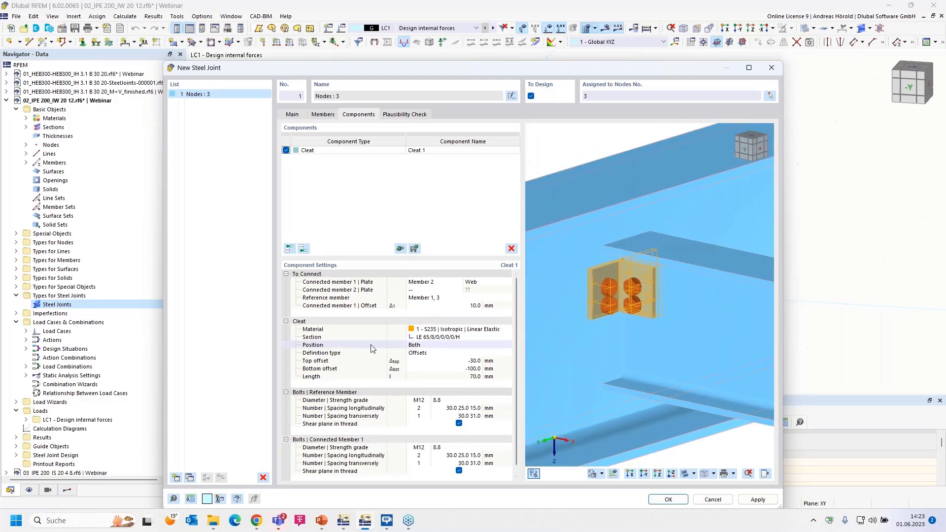
click(425, 286)
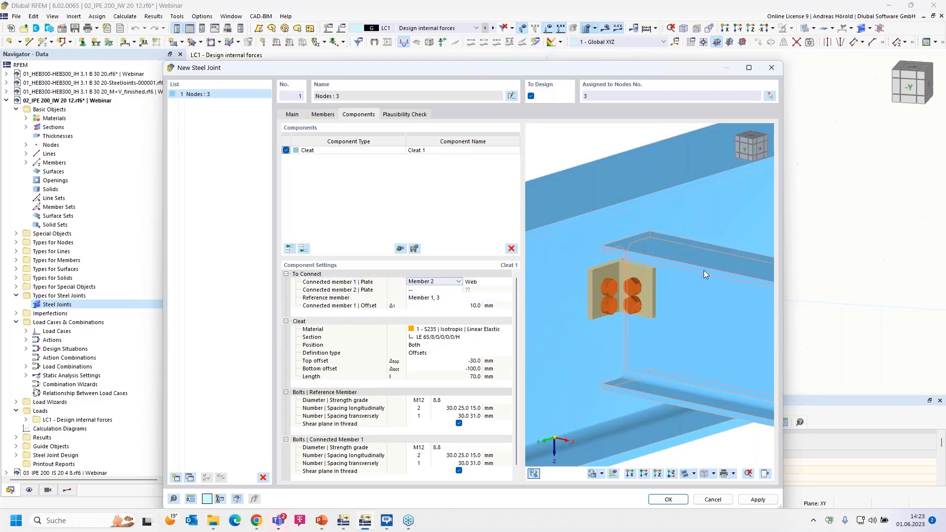
click(422, 298)
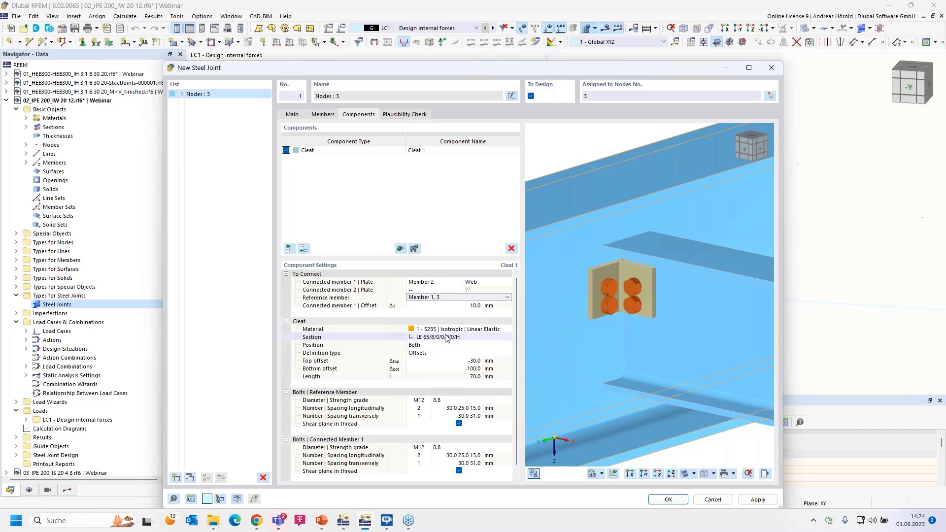
Change the cleat section to an equal leg angle with b 100 mm, t 10 mm, r1 12 mm and r2 6 mm.
click(446, 338)
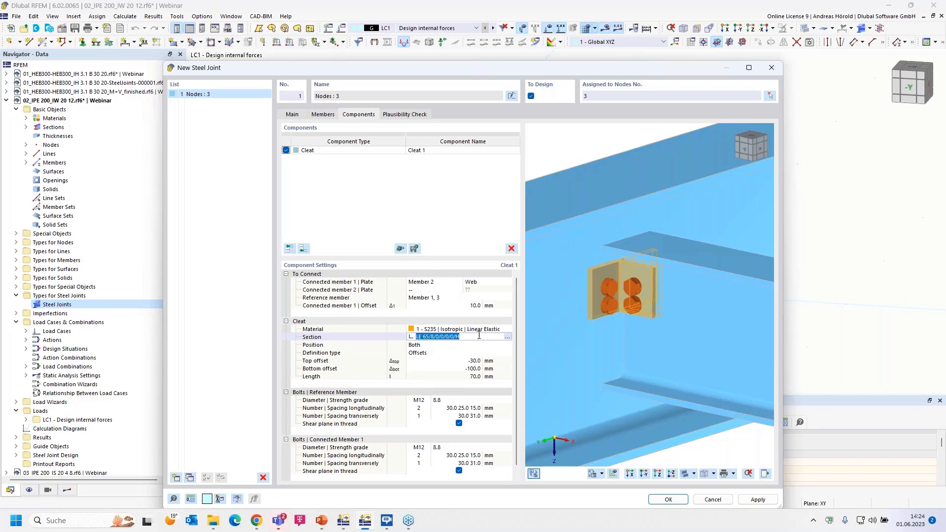
click(508, 337)
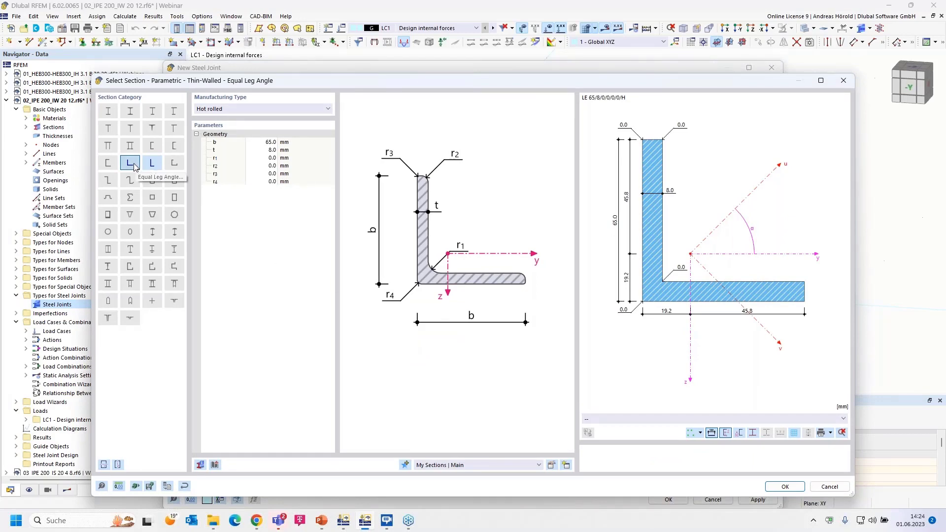
click(261, 142)
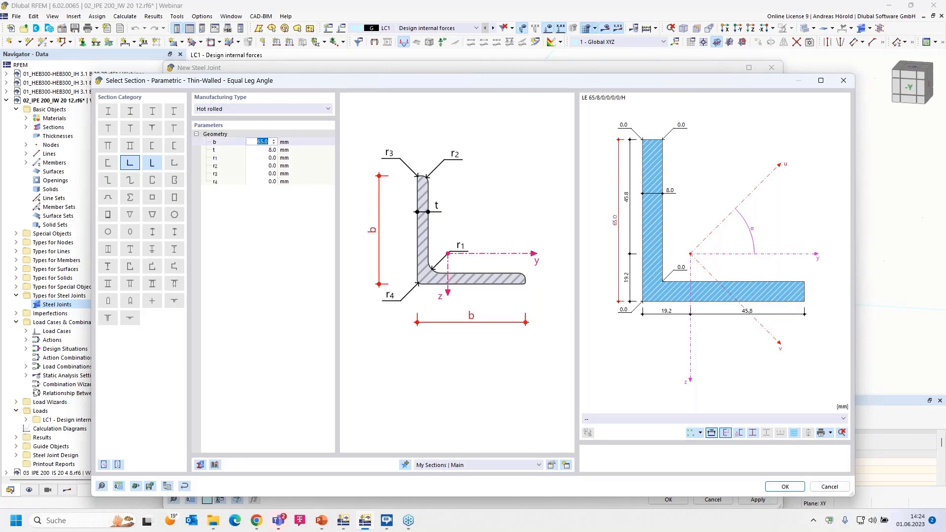
text(100)
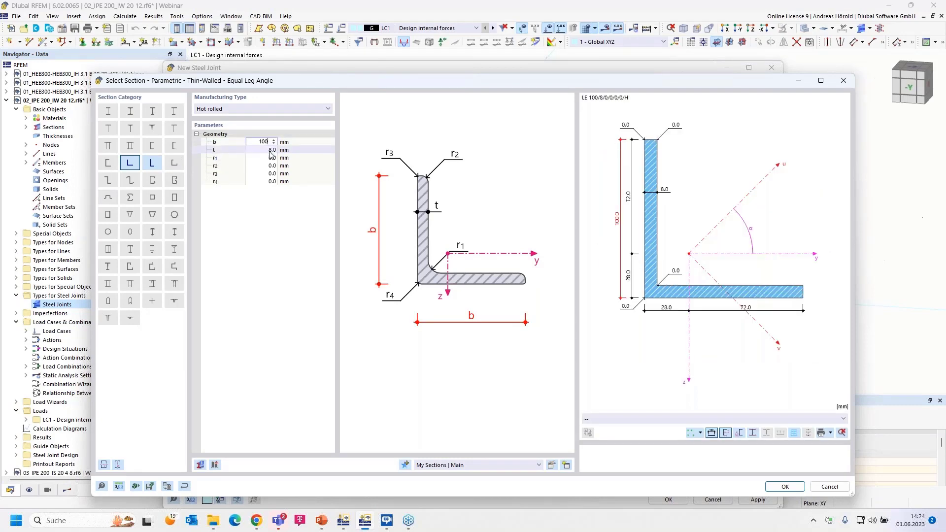
click(266, 150)
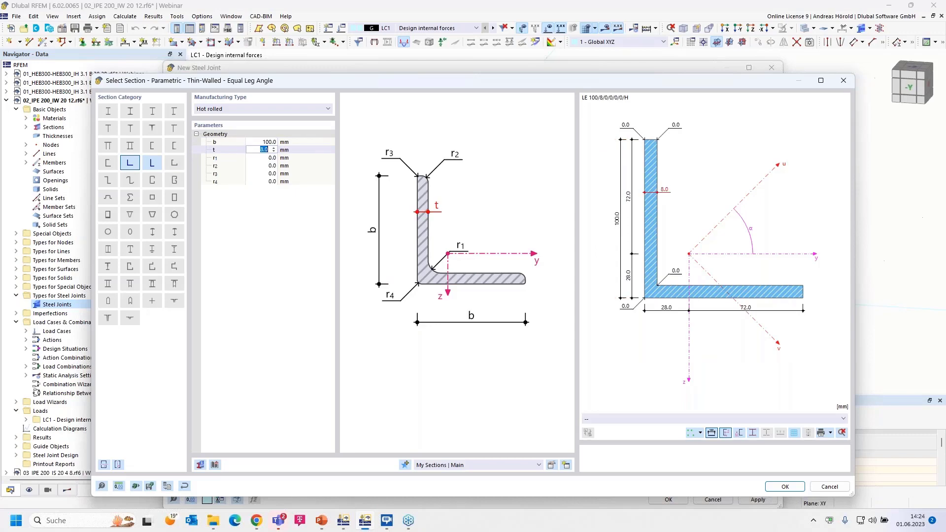
text(10)
click(273, 157)
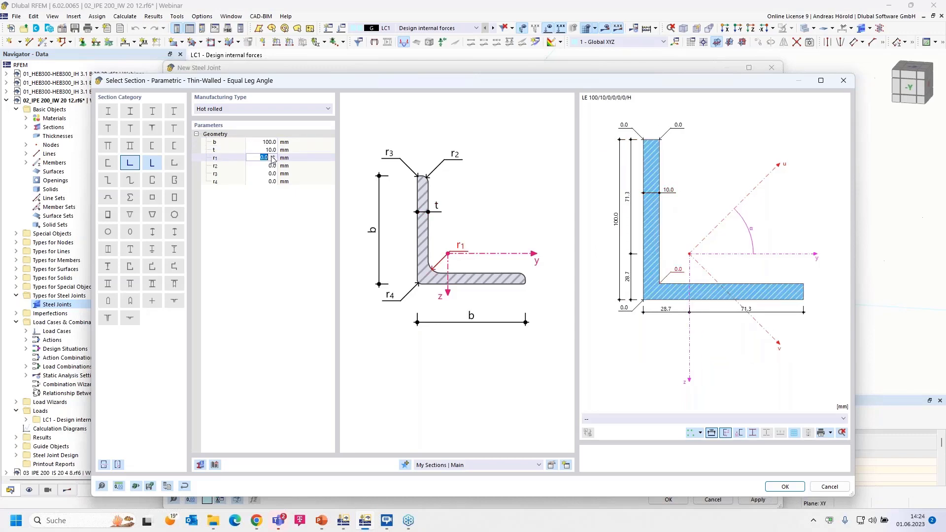
text(12)
click(273, 165)
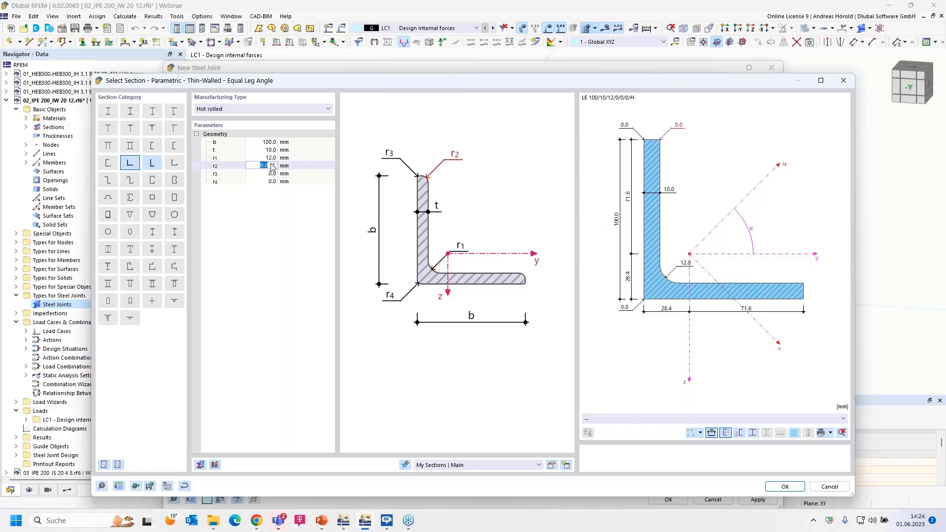
text(6)
click(274, 205)
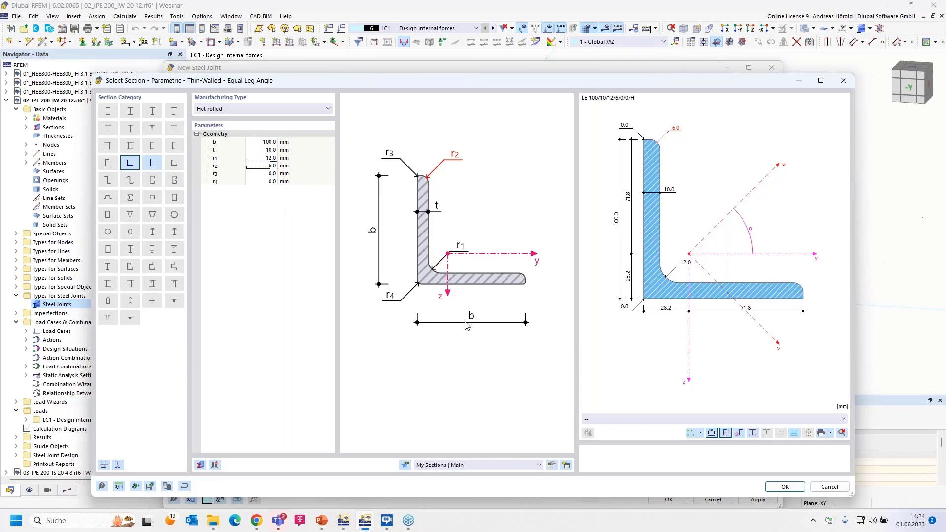
click(785, 488)
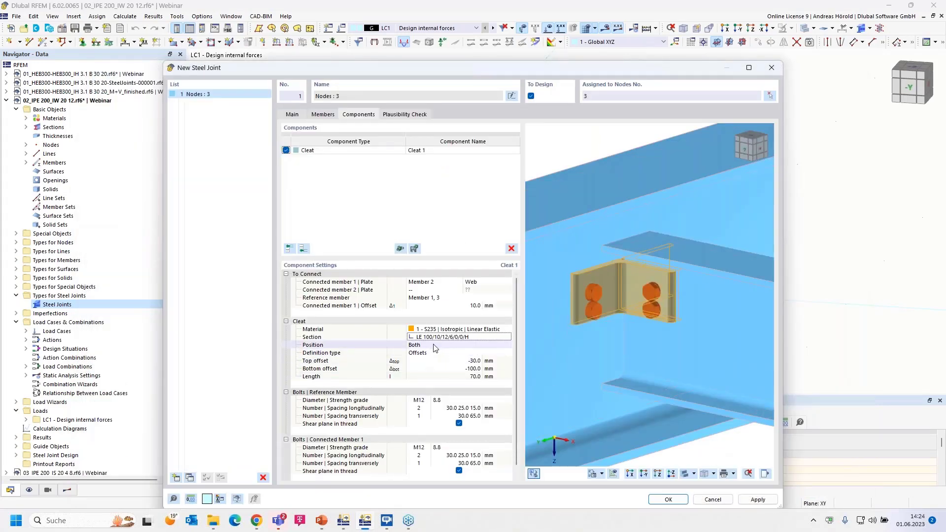
Try the cleat in the Front and Rear positions and return its position to Both.
click(435, 345)
click(483, 345)
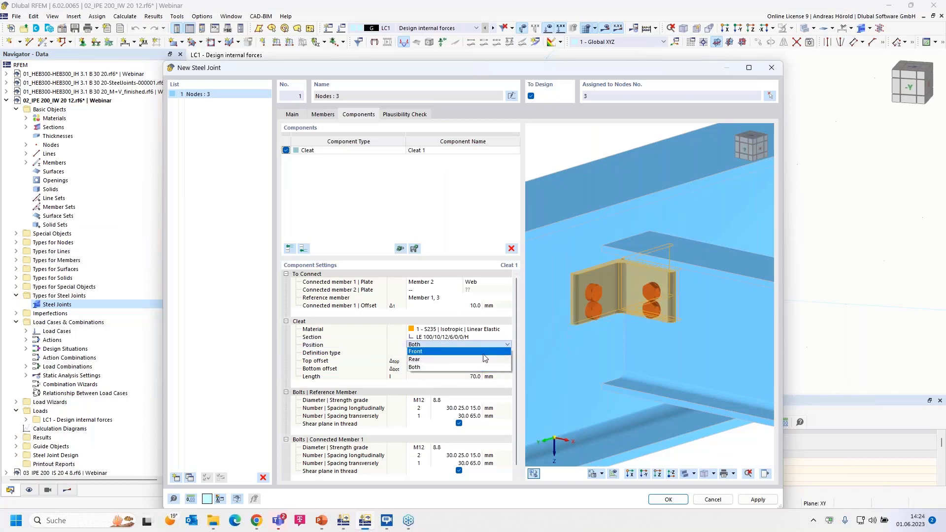
click(457, 352)
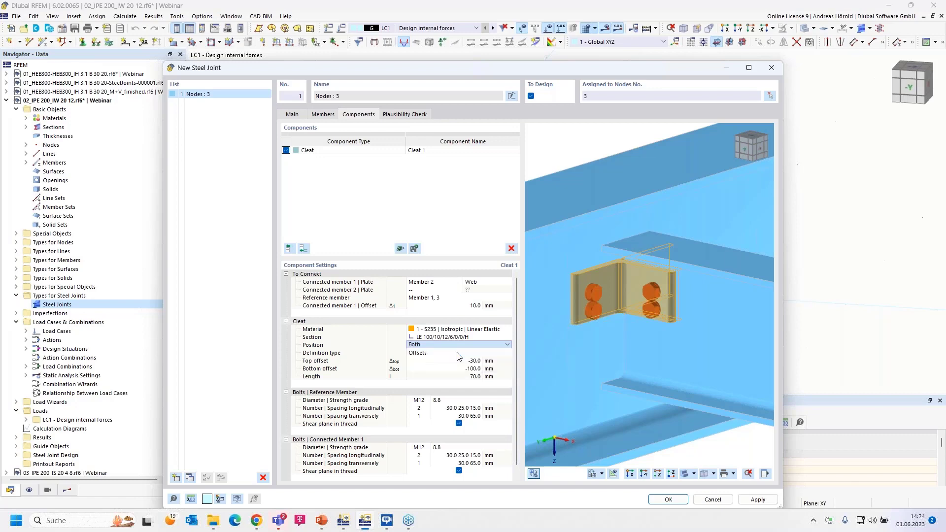
click(457, 347)
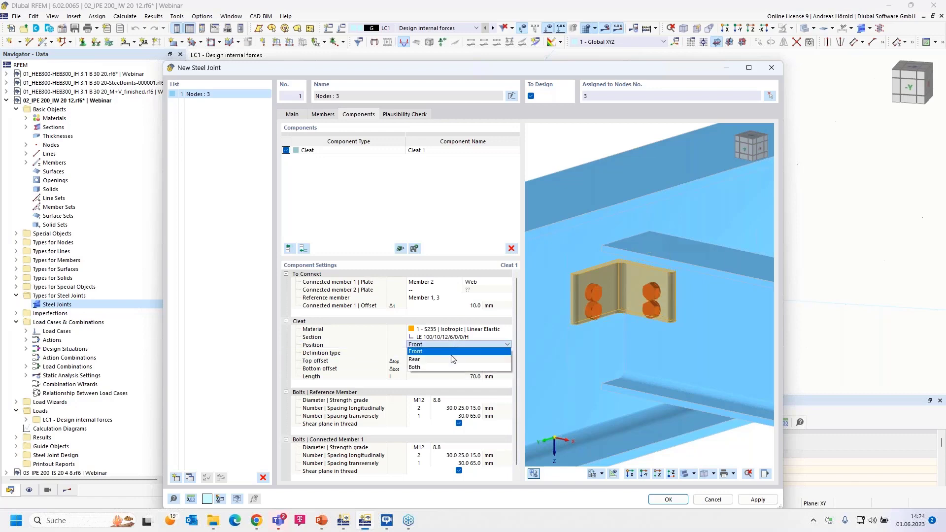
click(454, 359)
click(458, 345)
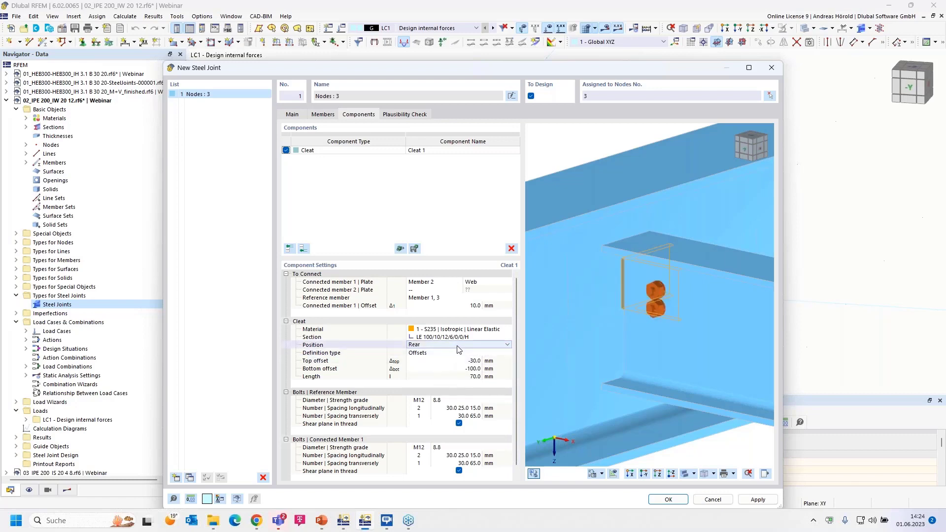
click(451, 367)
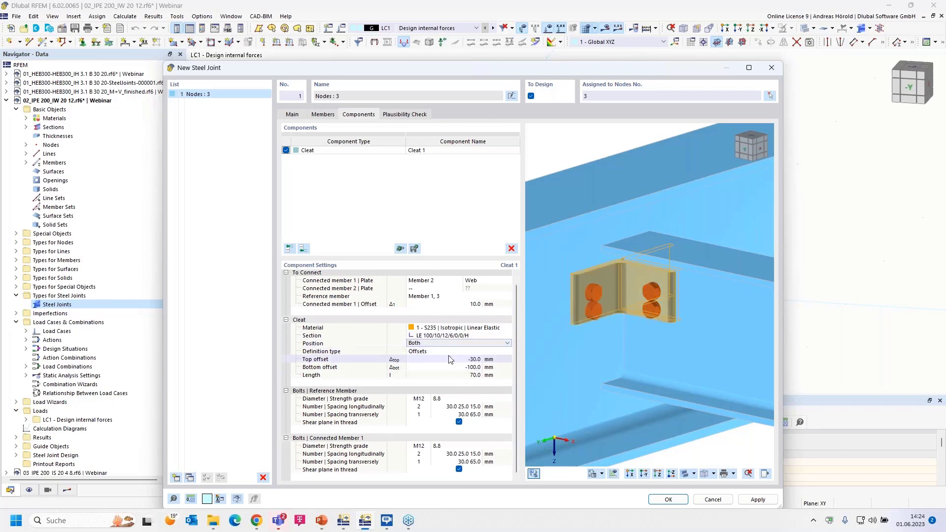
Define the cleat by length and position, with a length of 150 mm and an eccentricity of 0 mm.
click(427, 353)
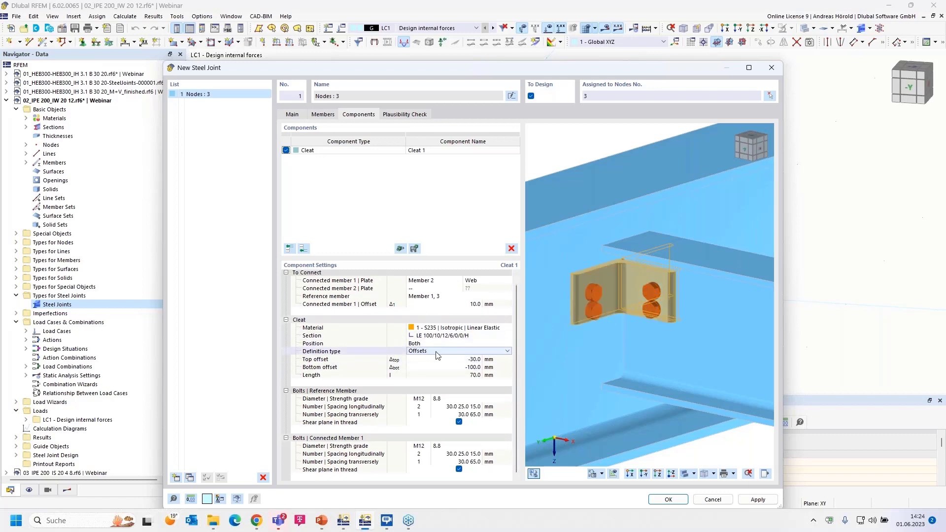
click(508, 352)
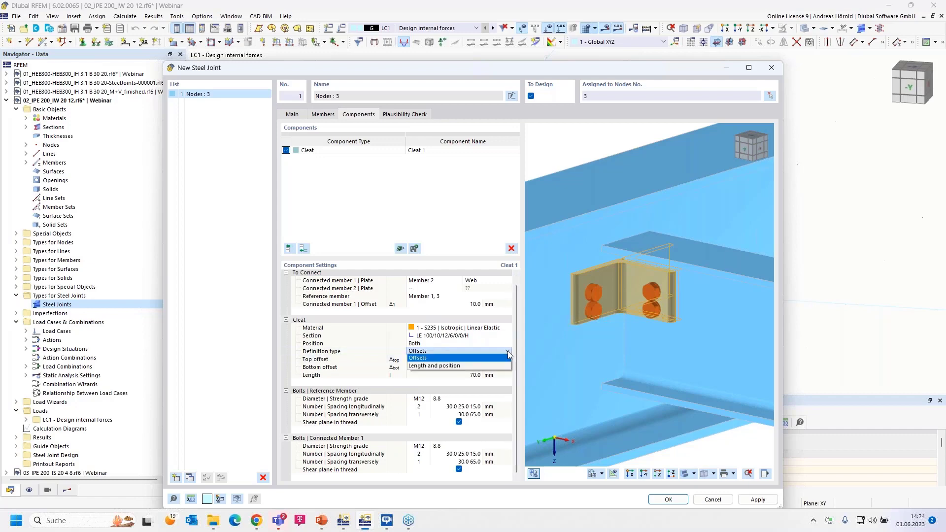
click(453, 367)
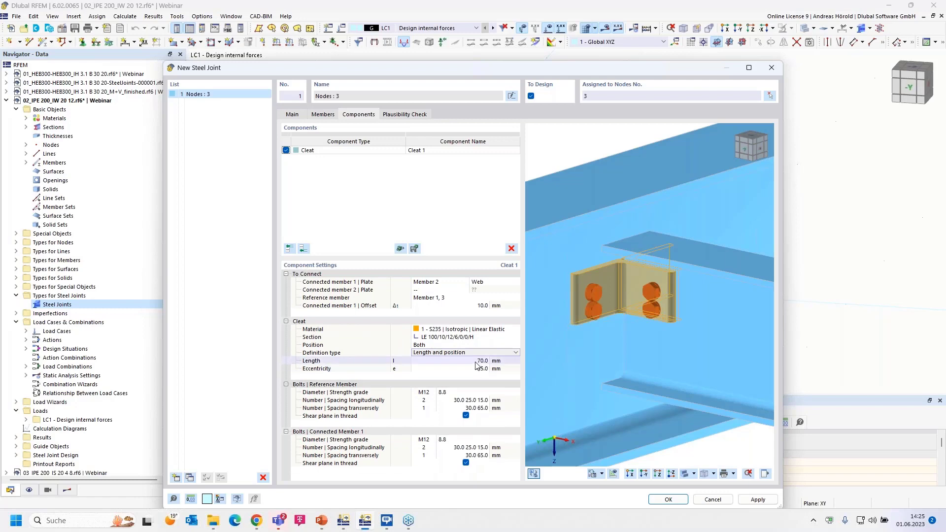
click(474, 362)
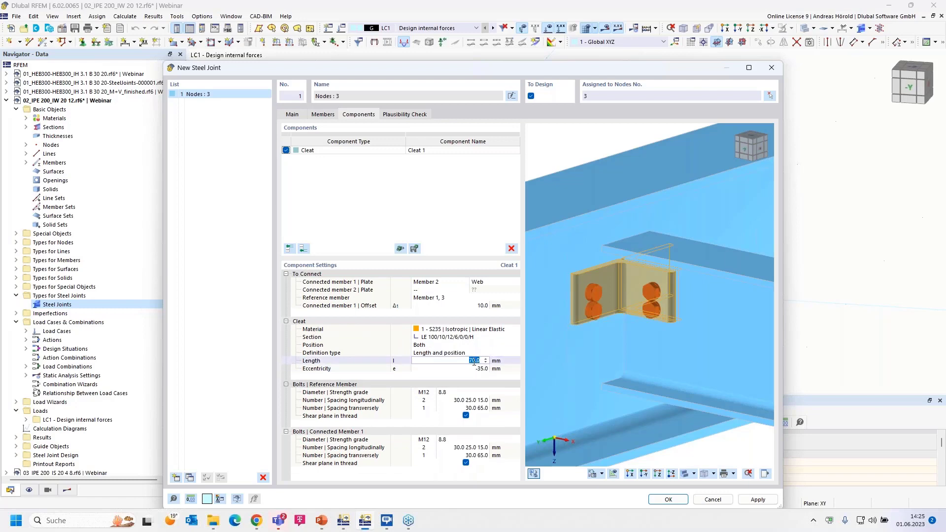
text(150)
click(477, 370)
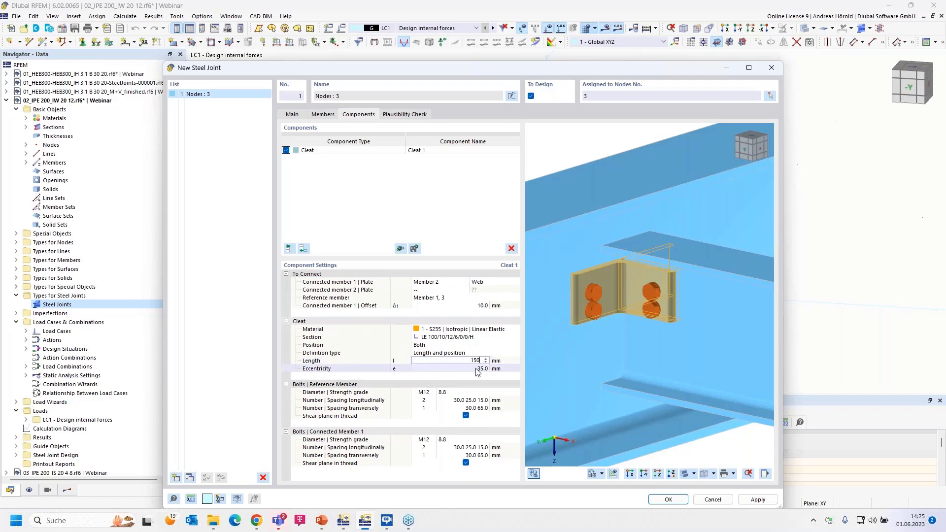
text(0)
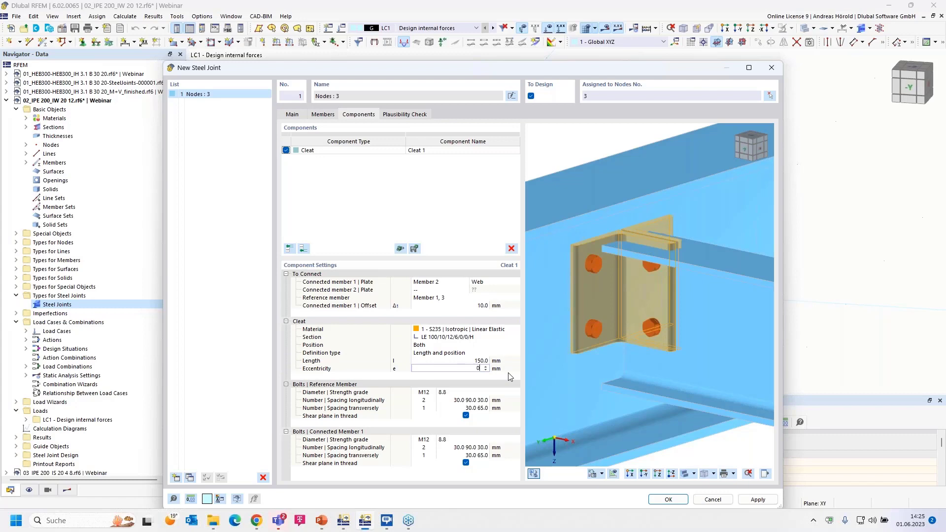
click(472, 361)
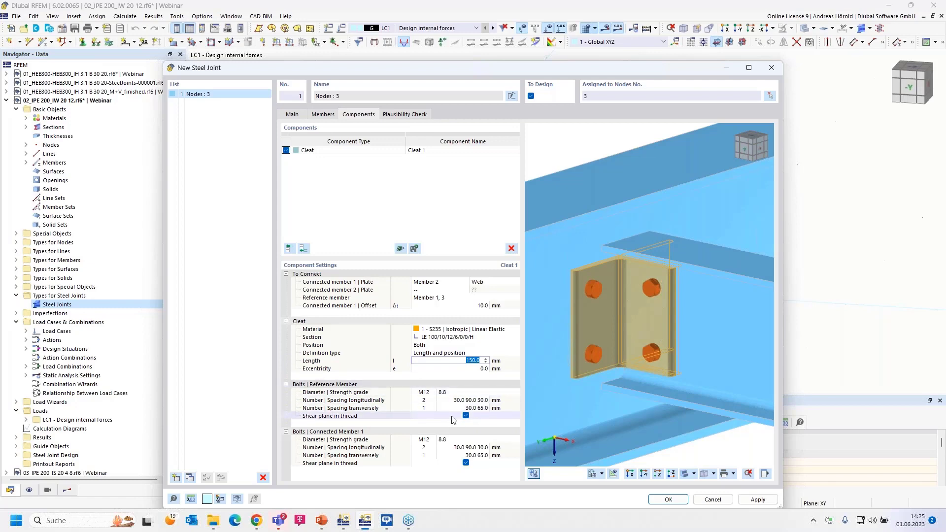
Set the reference member bolts of the cleat to diameter M20 and strength grade 4.6.
click(427, 394)
click(432, 393)
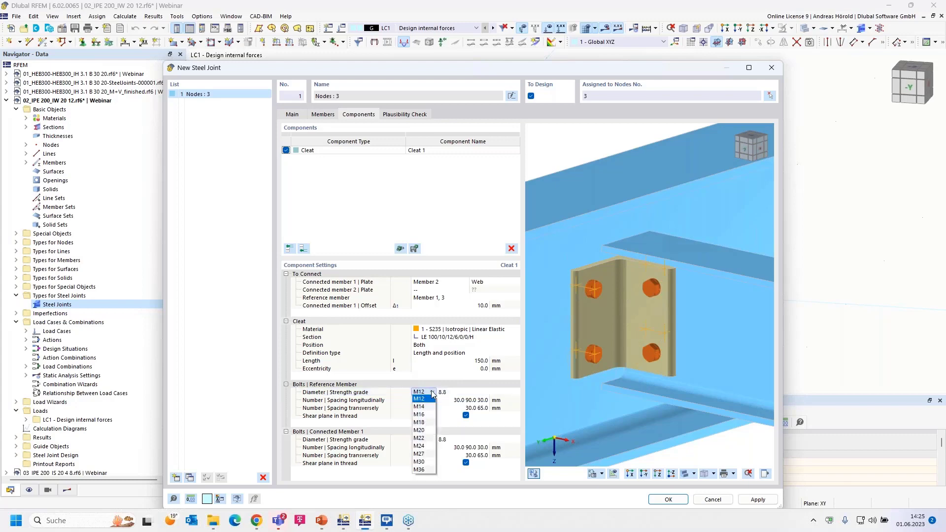
key(Escape)
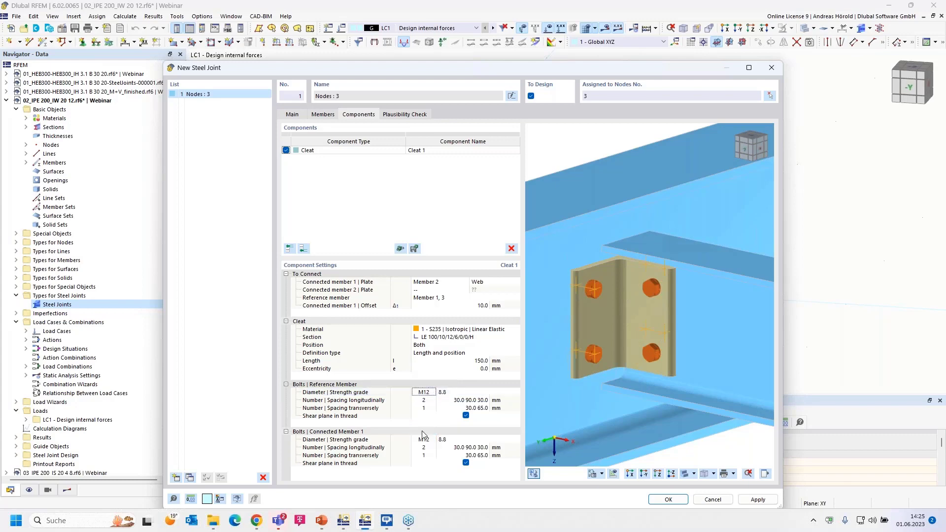
click(454, 393)
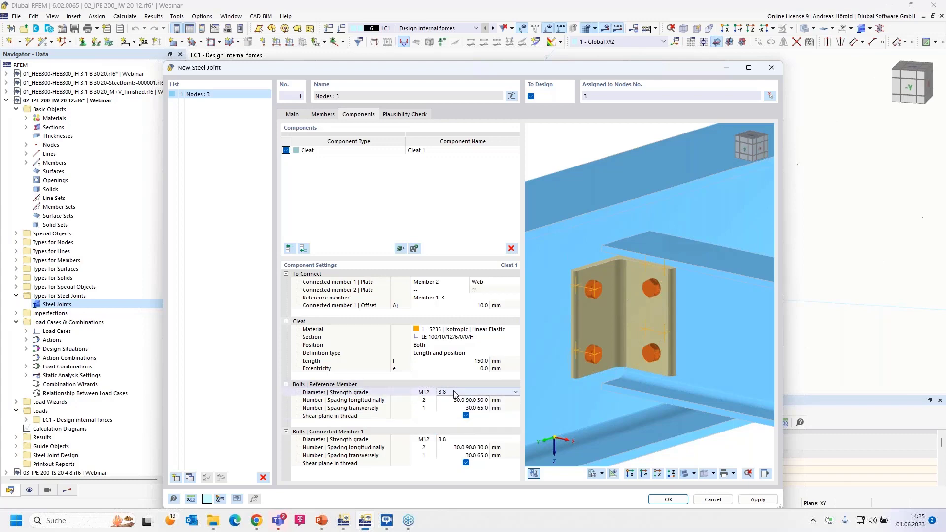
click(427, 393)
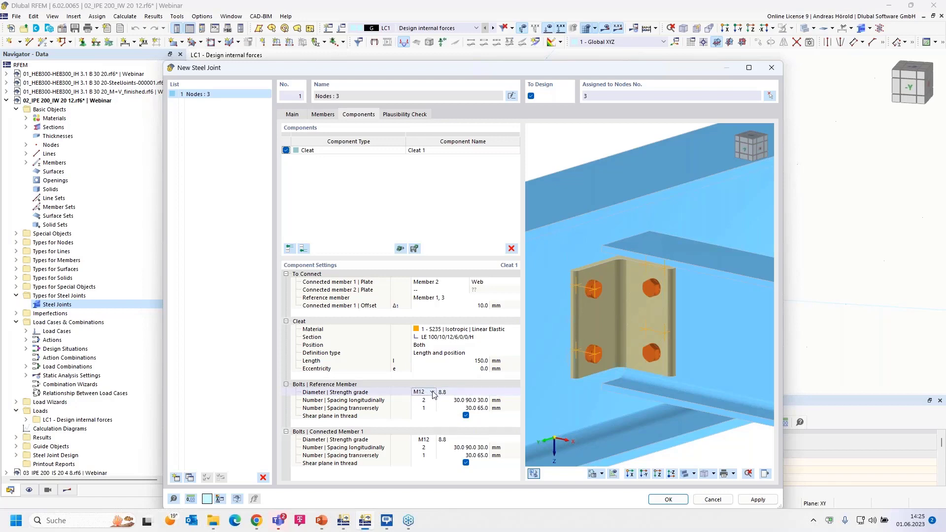
click(433, 392)
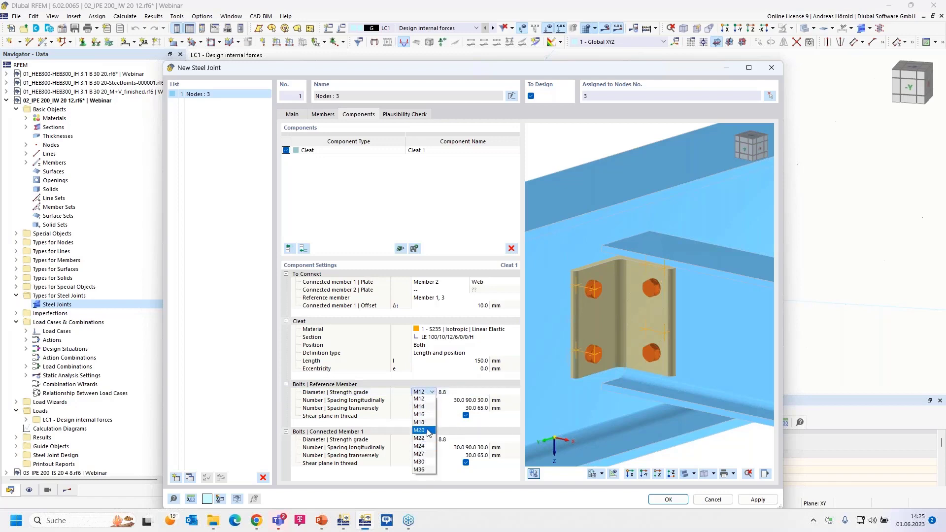
click(426, 431)
click(457, 394)
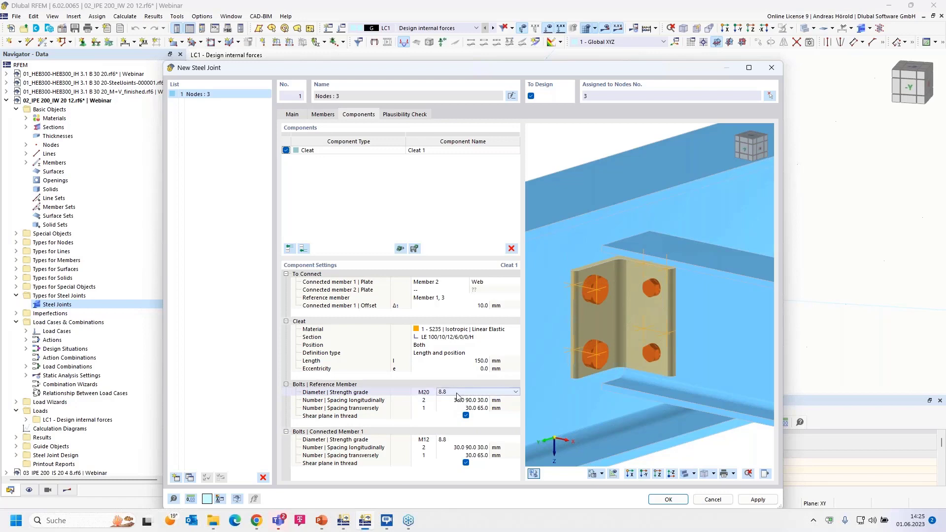
click(516, 392)
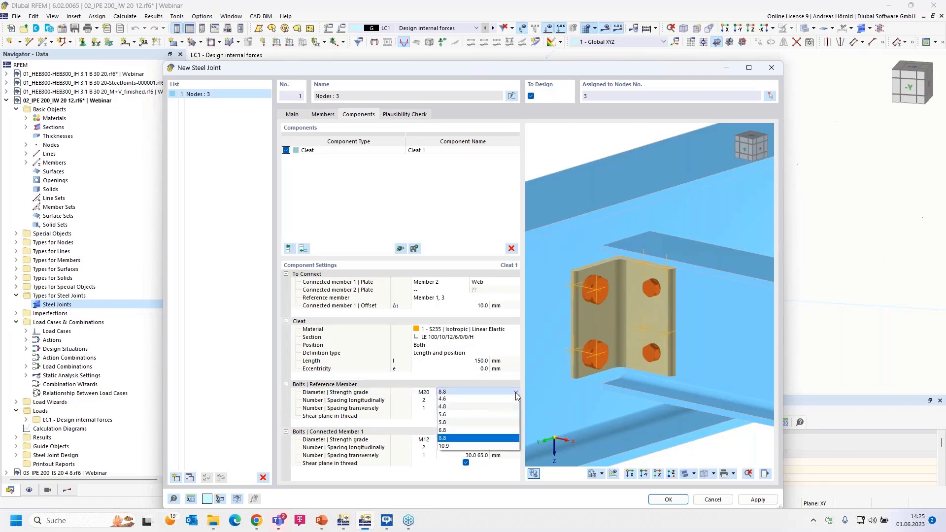
click(478, 399)
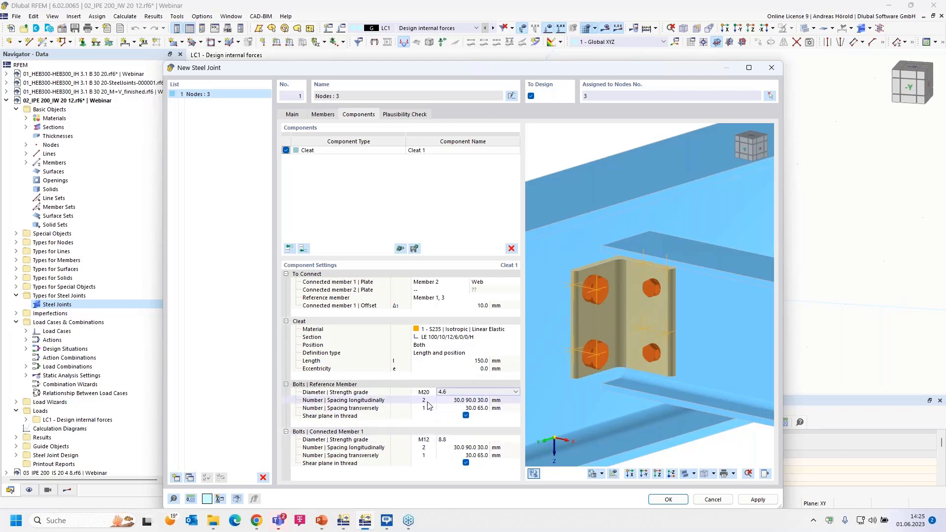
Space the reference member bolts 40-70-40 mm longitudinally, keep 30 mm transversely, and turn off the shear plane in thread.
click(451, 401)
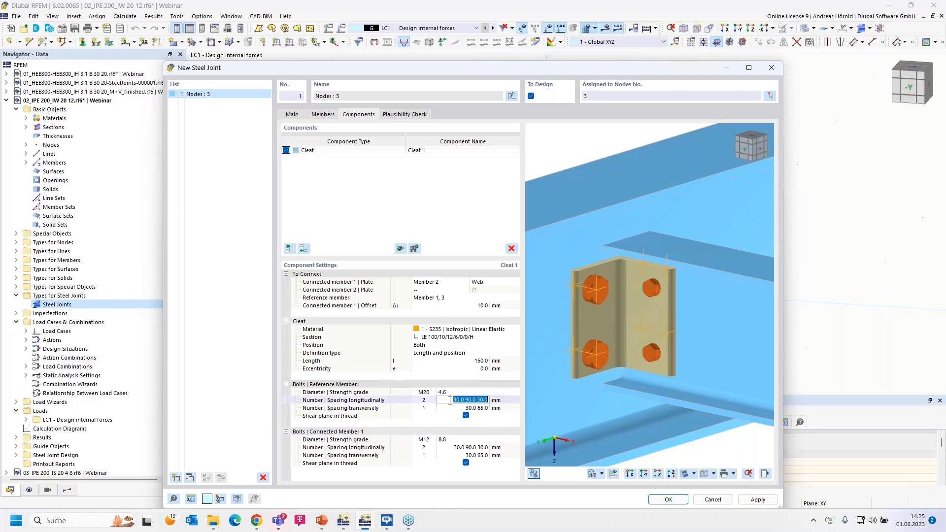
text(40)
key(Tab)
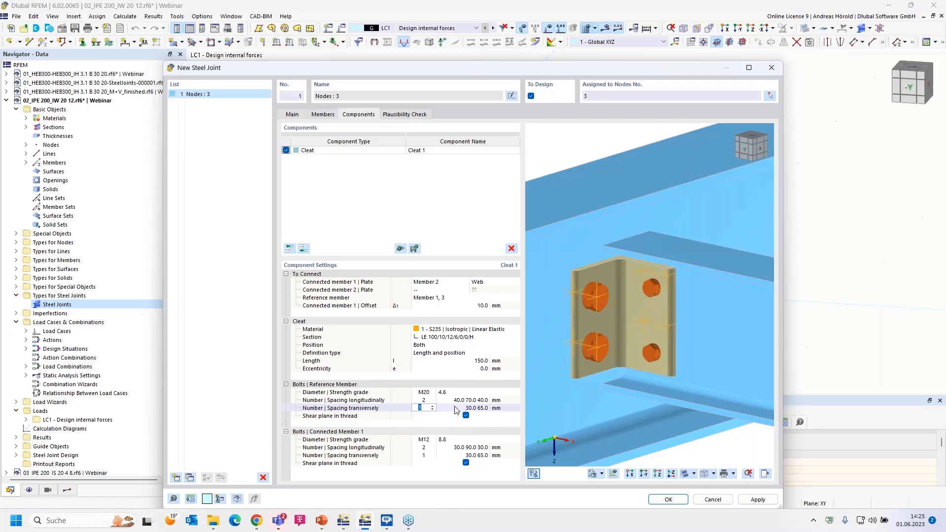
key(Tab)
text(3)
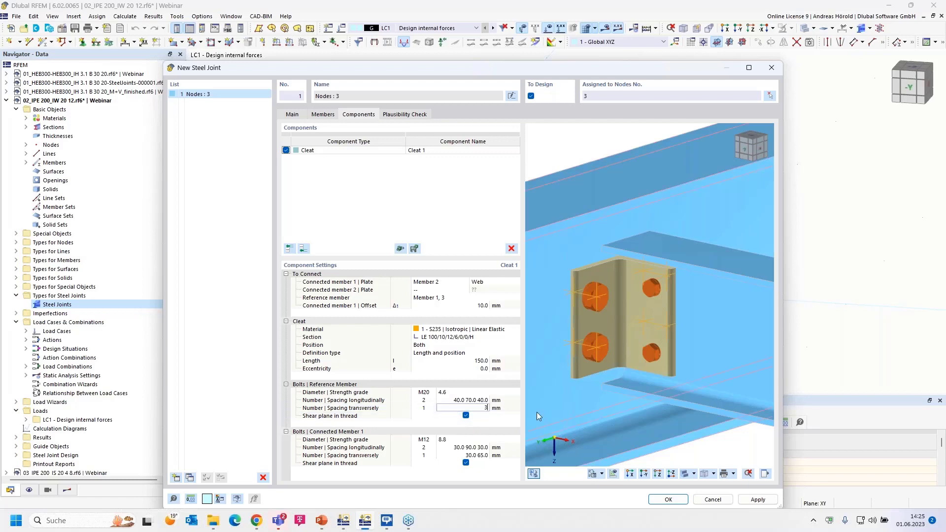
key(Tab)
click(466, 415)
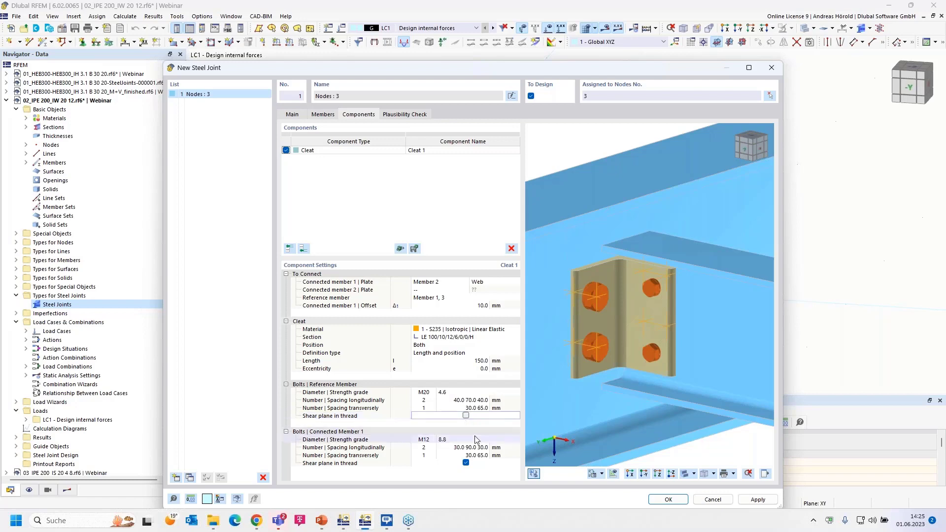
Set the connected member bolts of the cleat to diameter M20 and strength grade 4.6.
click(426, 440)
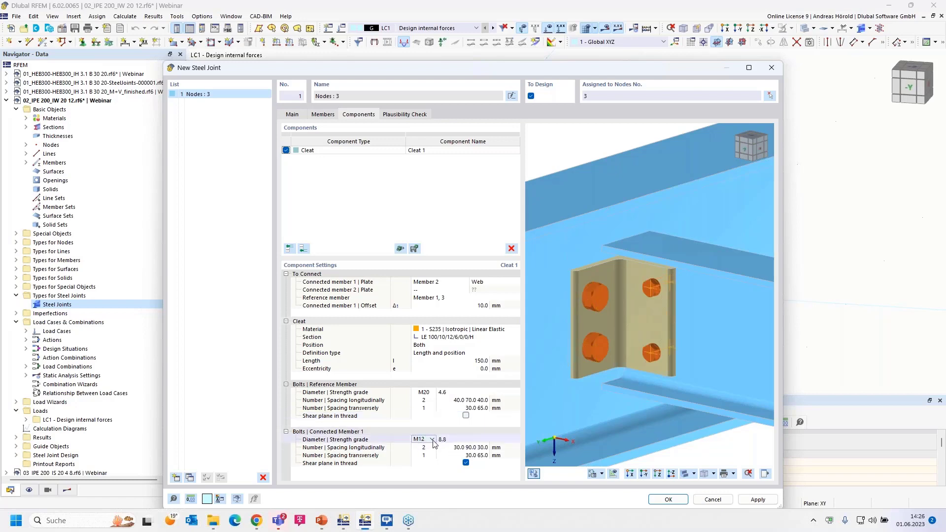
click(432, 439)
click(428, 470)
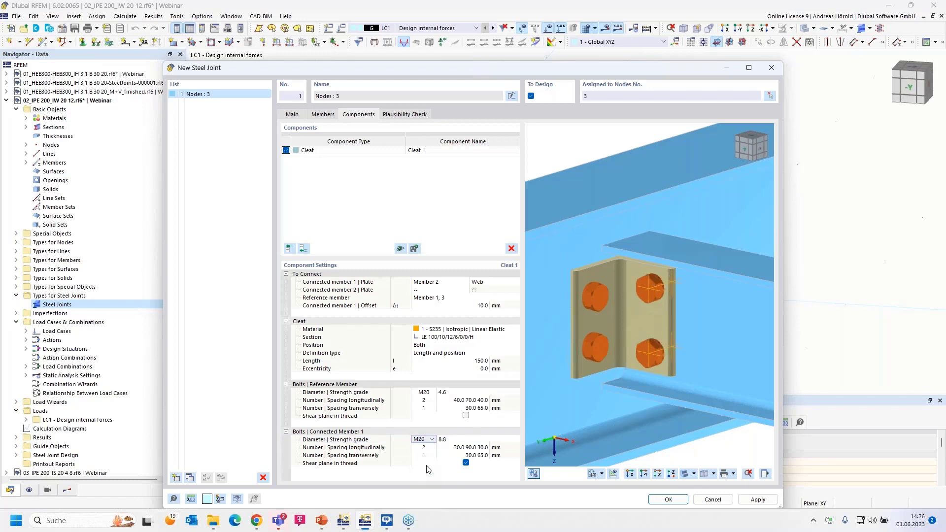
click(457, 442)
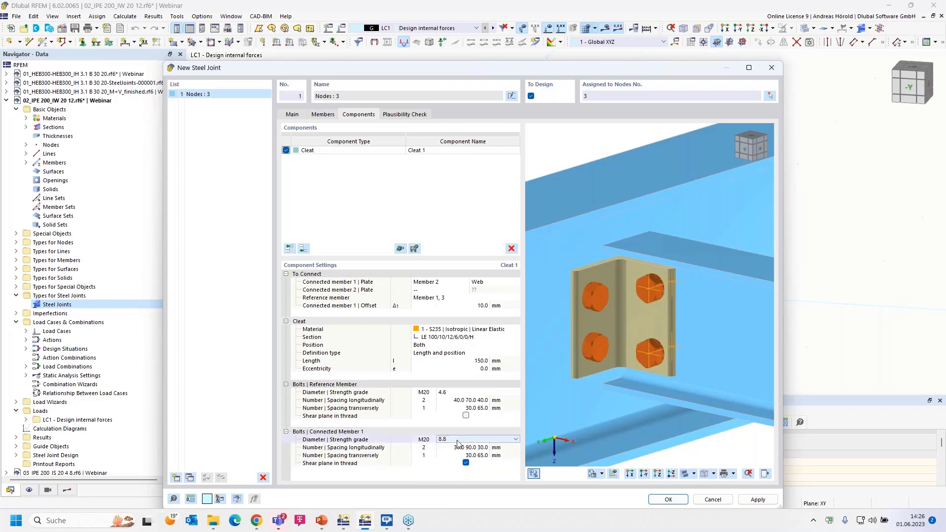
click(516, 439)
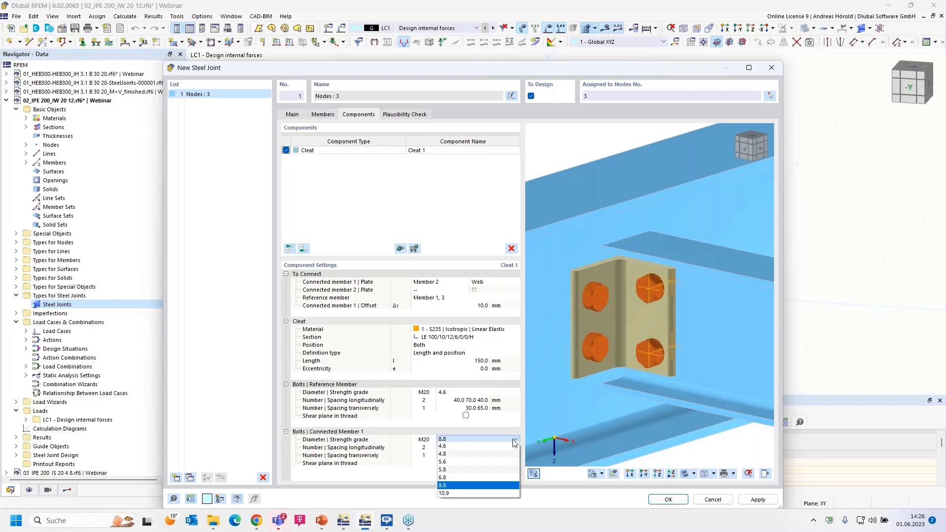
click(469, 447)
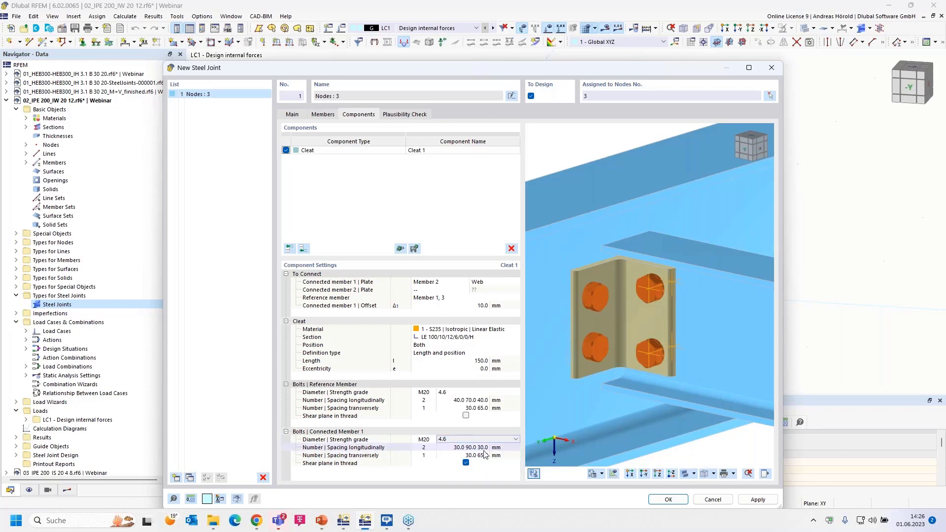
Space the connected member bolts 40-70-40 mm longitudinally and 40-55 mm transversely, and turn off the shear plane in thread.
click(456, 450)
text(40)
key(Tab)
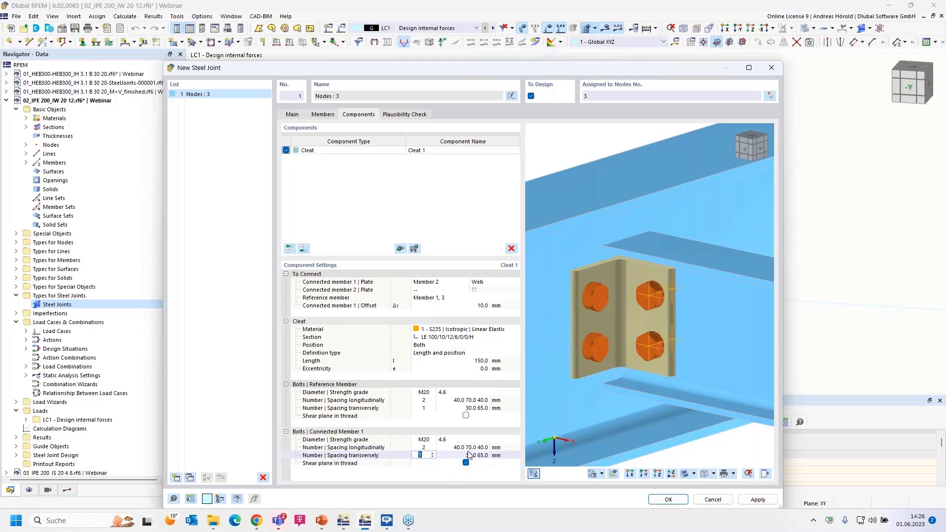
key(Tab)
text(40)
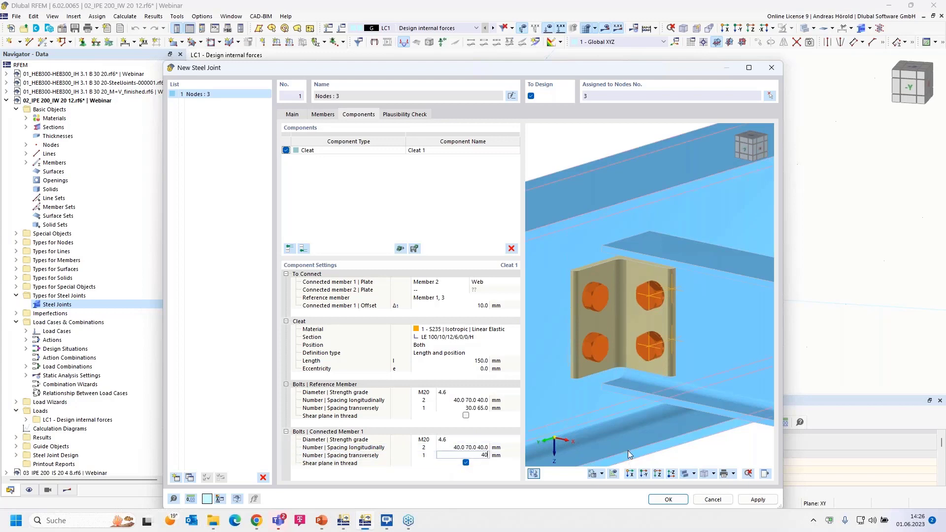
key(Tab)
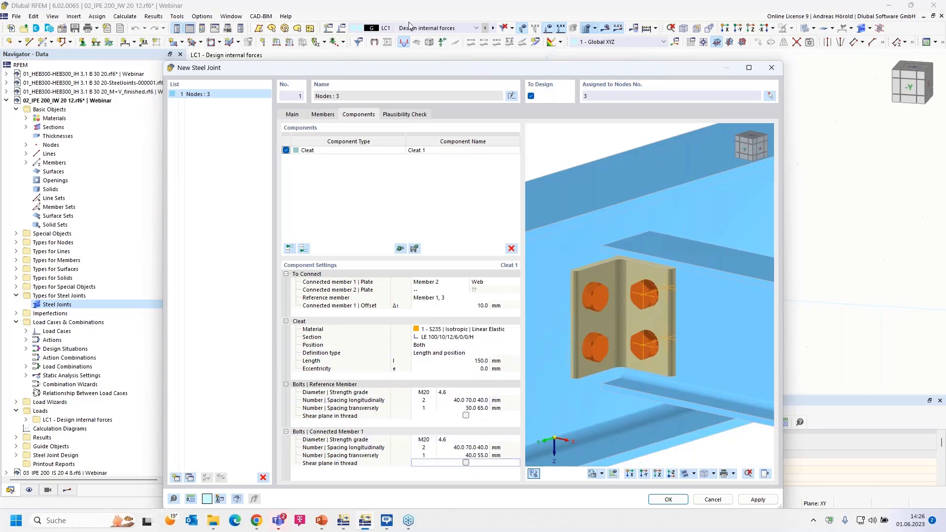
Review the plausibility check of the cleat joint at node 3 and accept the new steel joint.
click(406, 115)
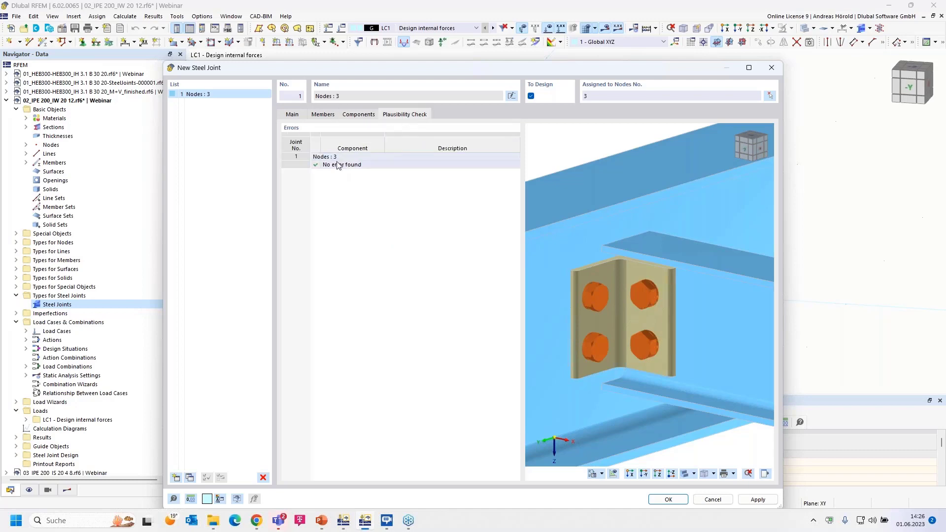
click(664, 500)
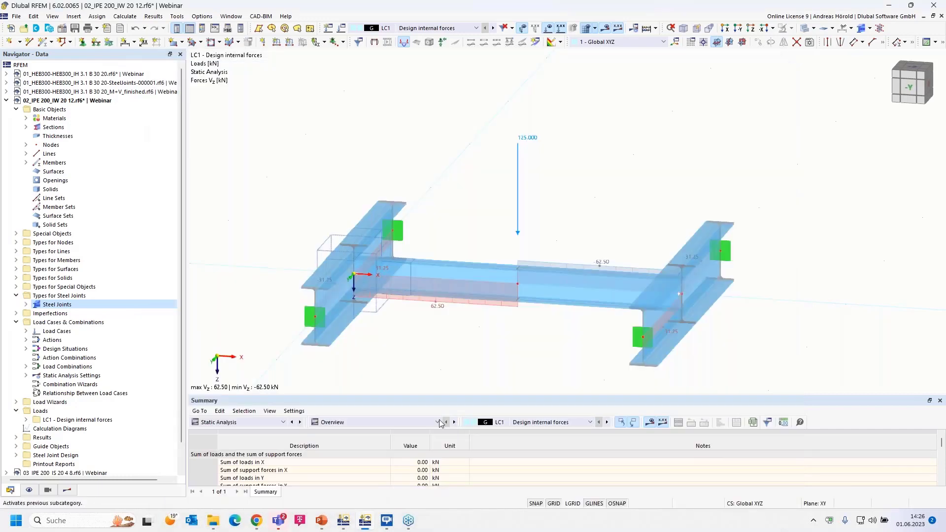
Calculate the Steel Joint Design for the IW 20 12 cleat joint model.
click(276, 422)
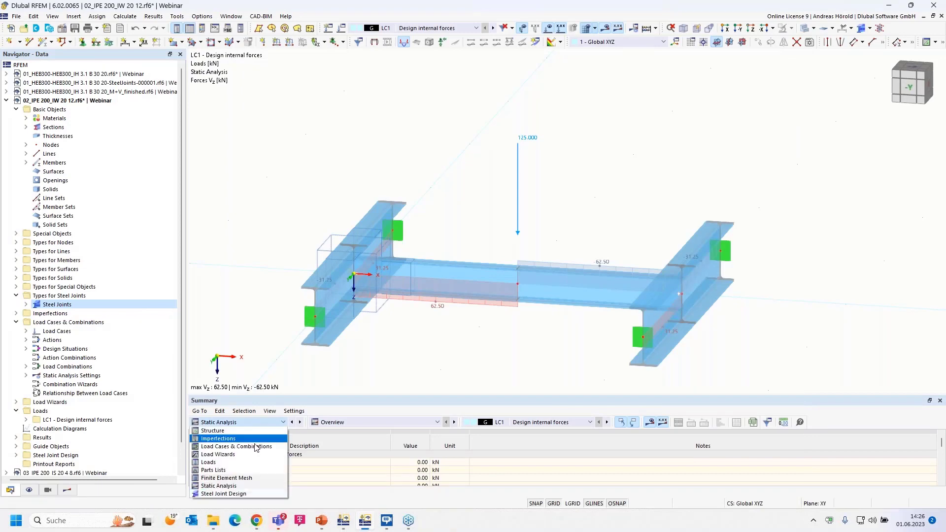
click(250, 494)
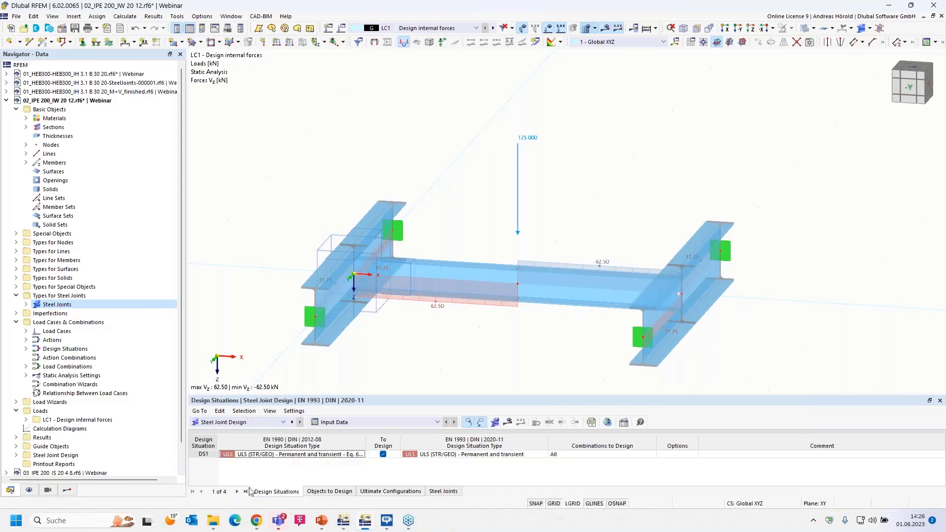
click(509, 424)
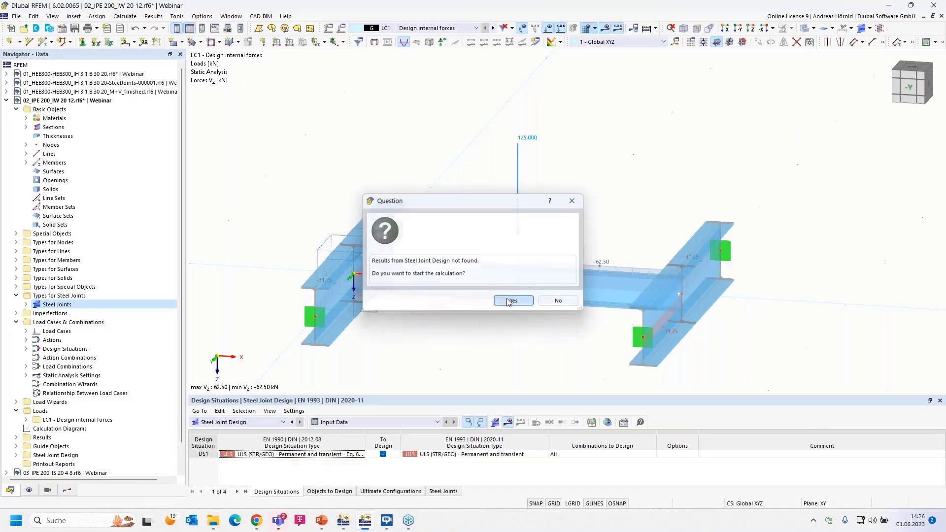
click(509, 302)
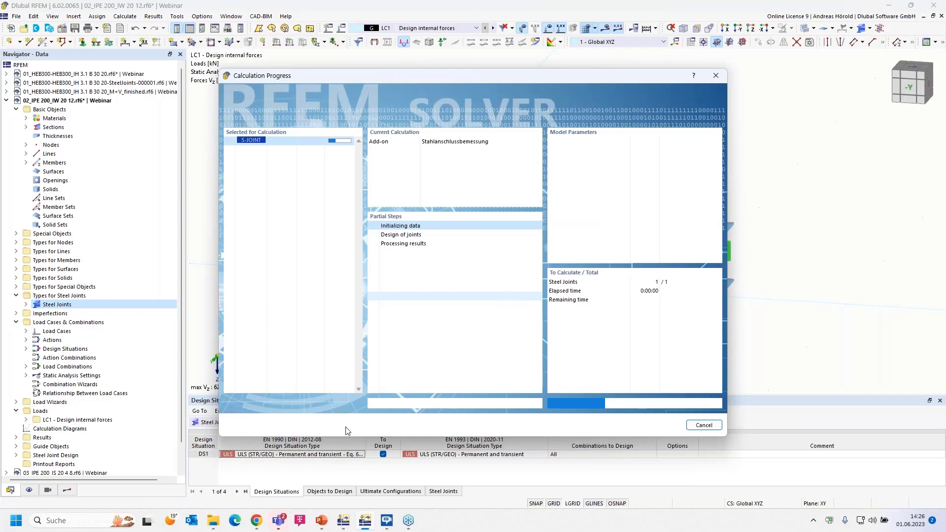
Switch to the PowerPoint slide show, view the capacity comparison slide for Pinned Connection IW 20 12, and return to RFEM.
mouse_move(325, 518)
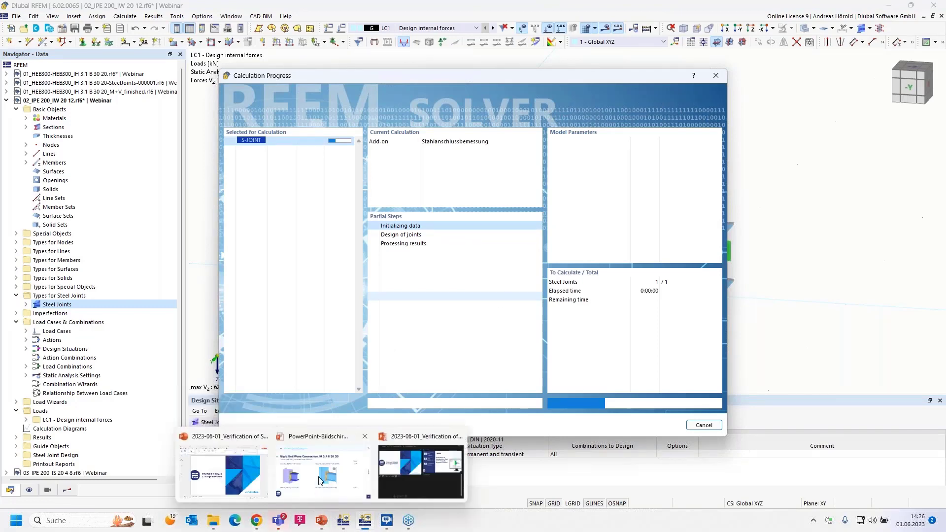
click(321, 481)
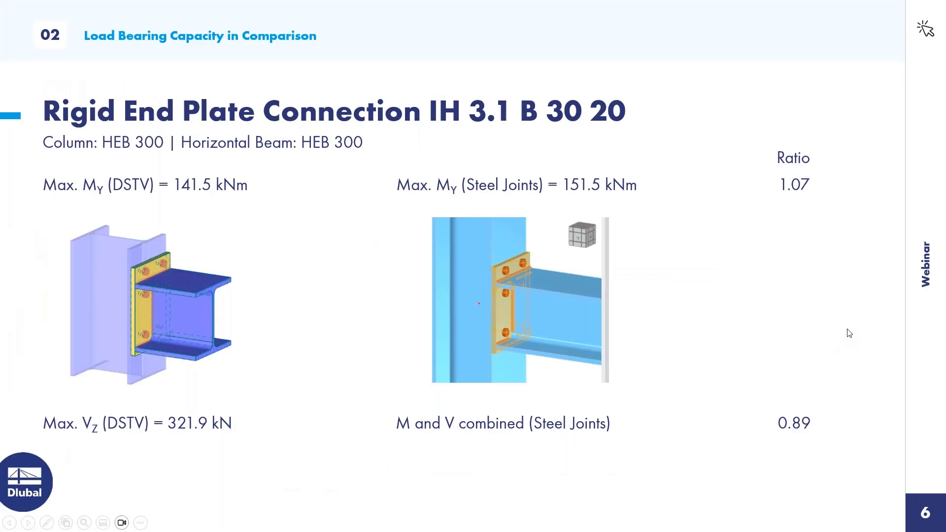
key(Right)
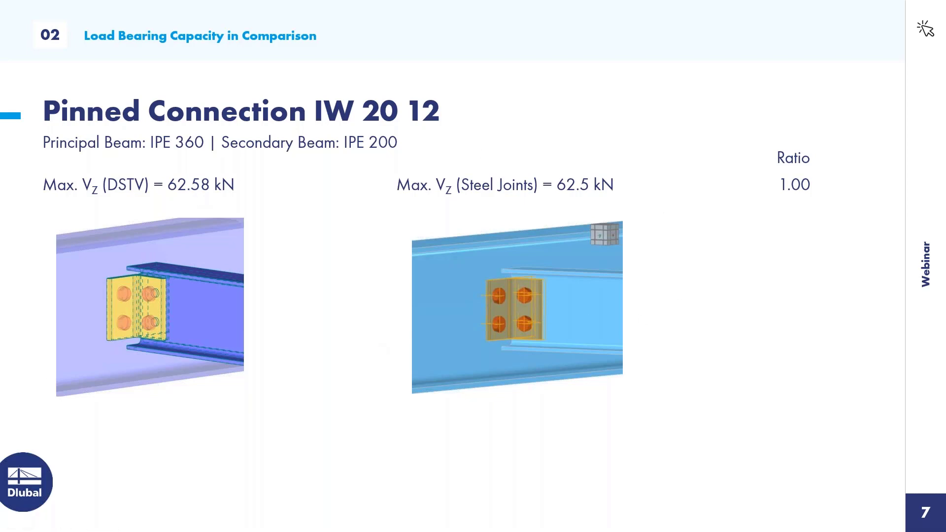
key(alt+Tab)
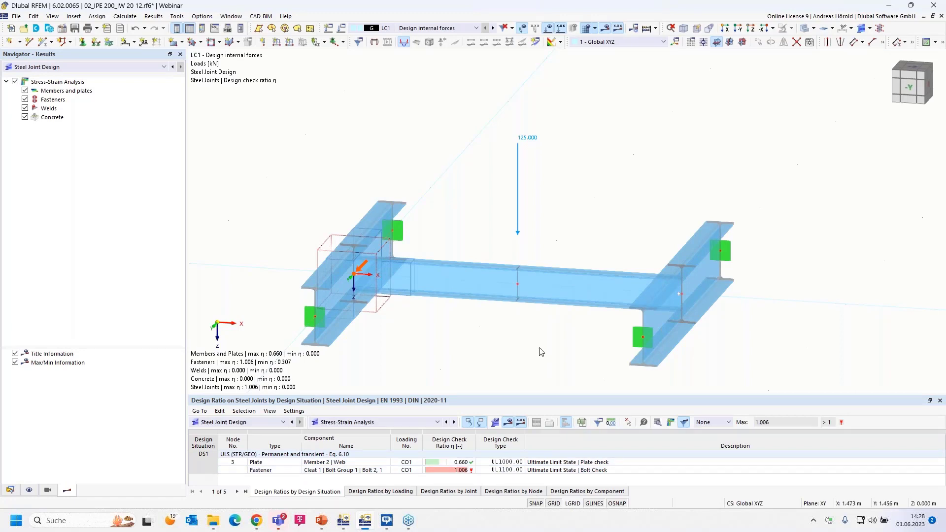
Examine the shear and bearing resistance in the design check details for Bolt 2, 1 of Cleat 1, and close the details.
click(458, 471)
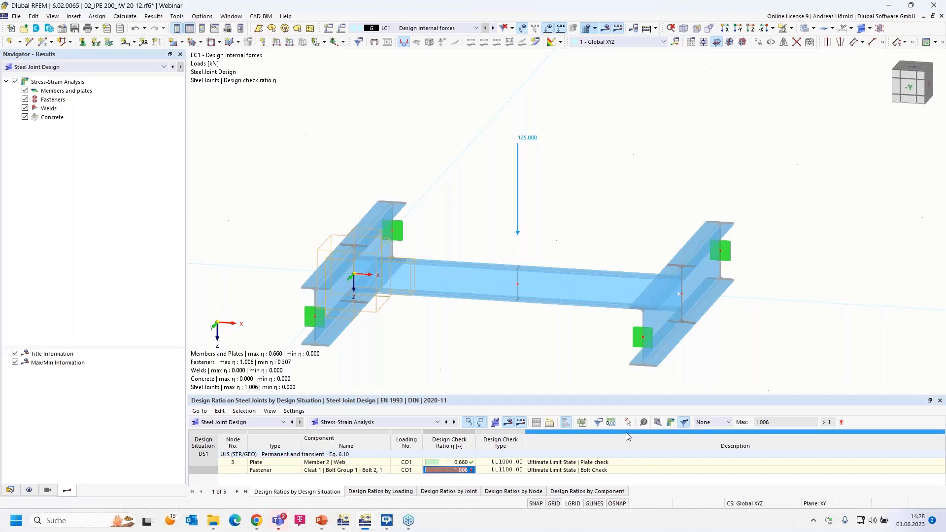
click(659, 424)
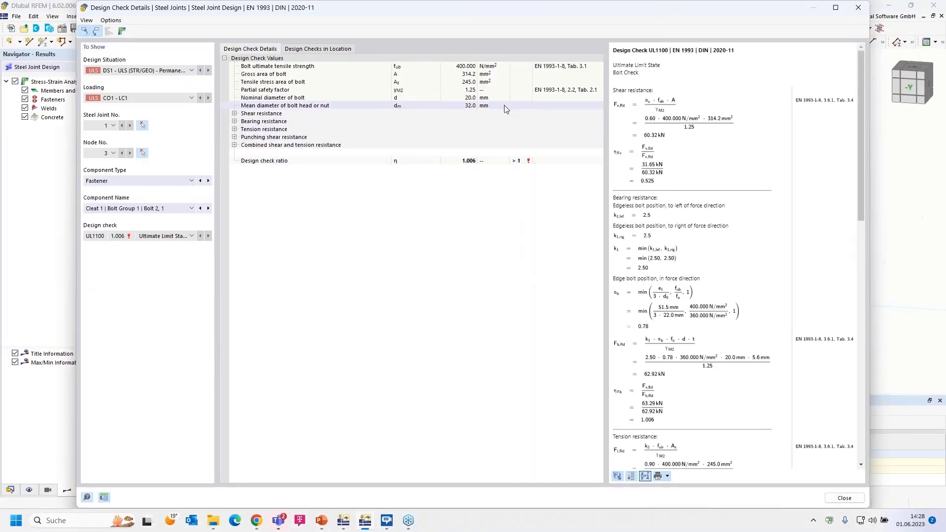
click(234, 114)
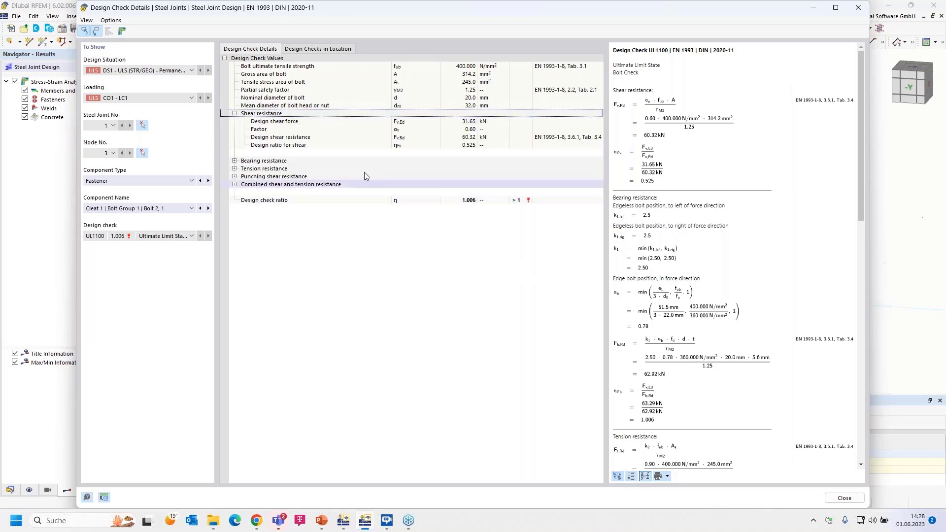
click(235, 161)
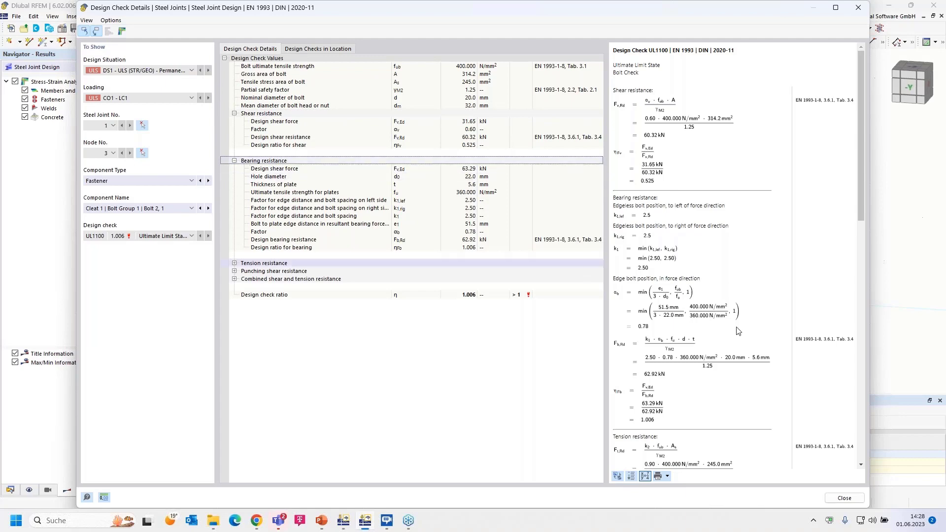
scroll(723, 251, down, 8)
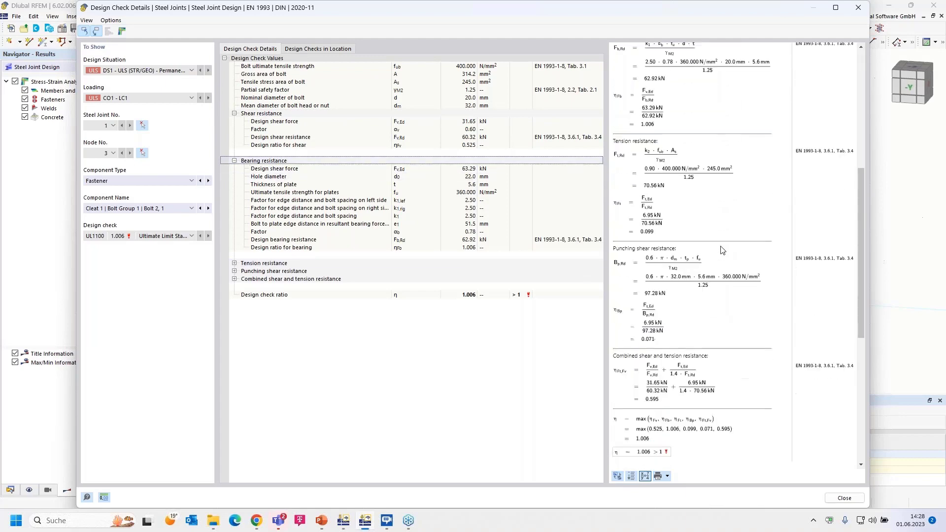
scroll(722, 251, up, 8)
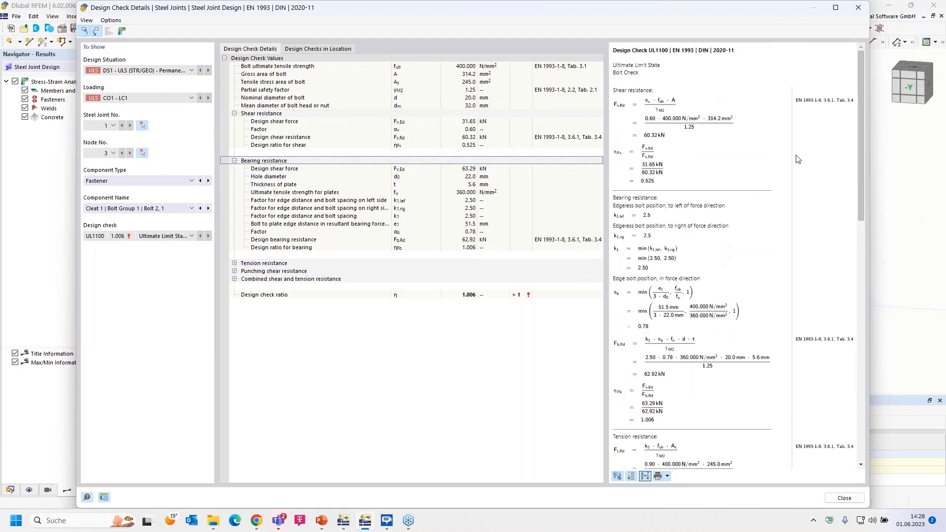
click(858, 8)
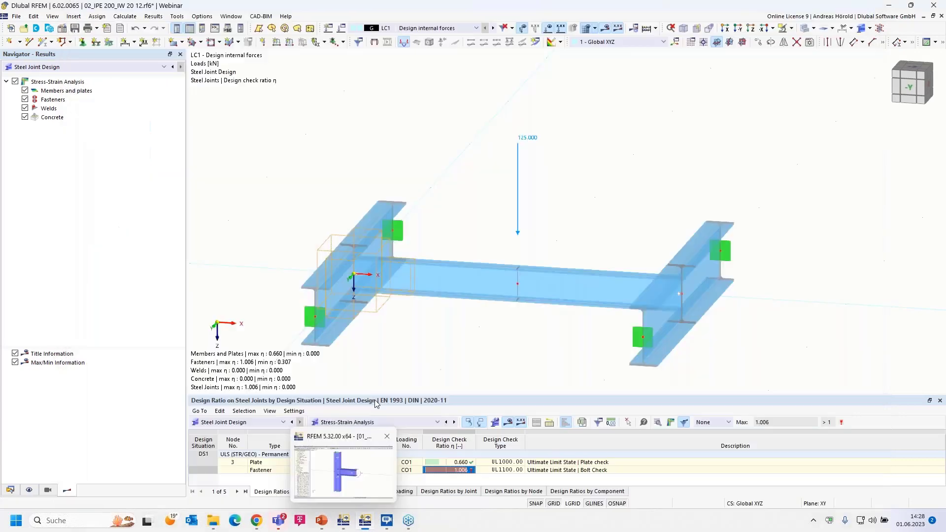
Make the model 03_IPE 200_IS 20 4 8 the active one in the project tree.
click(10, 490)
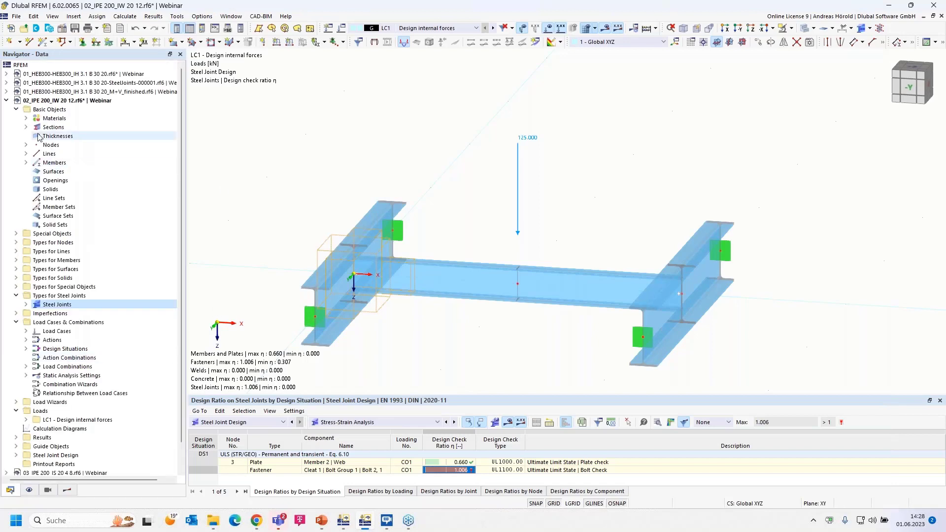
click(6, 101)
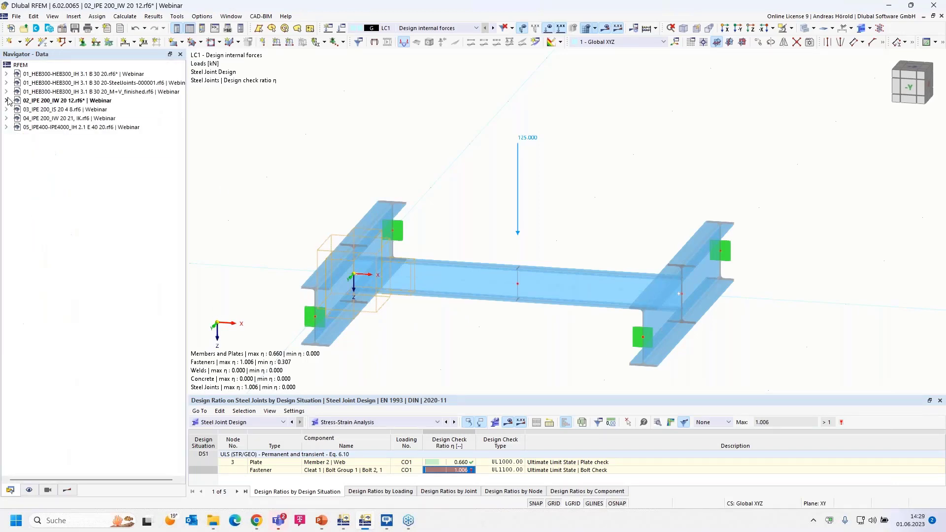
click(64, 110)
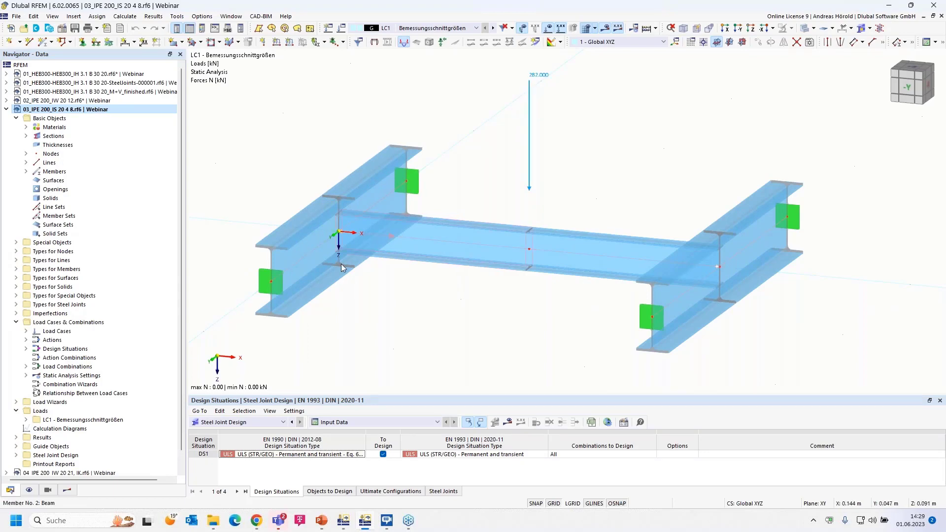
Create a new steel joint and assign it to node 3, where the secondary beam meets the main beam.
mouse_move(344, 232)
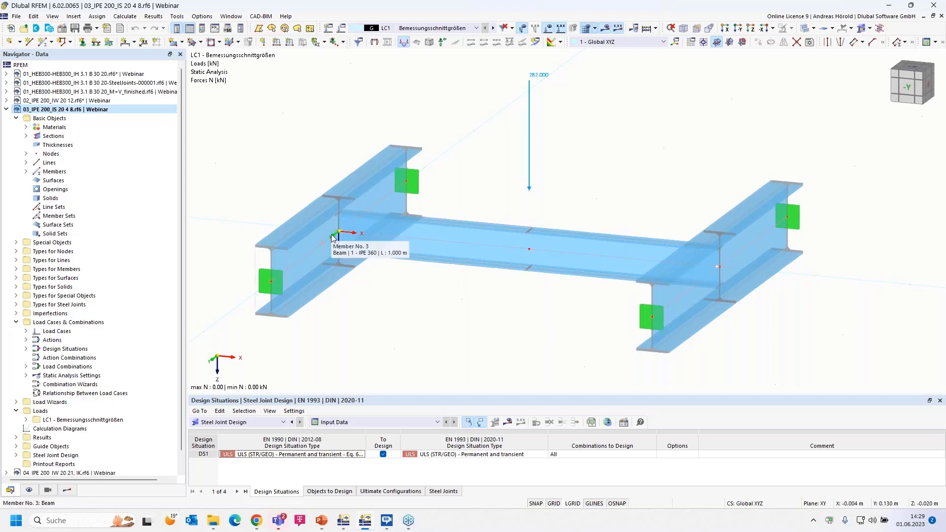
click(17, 305)
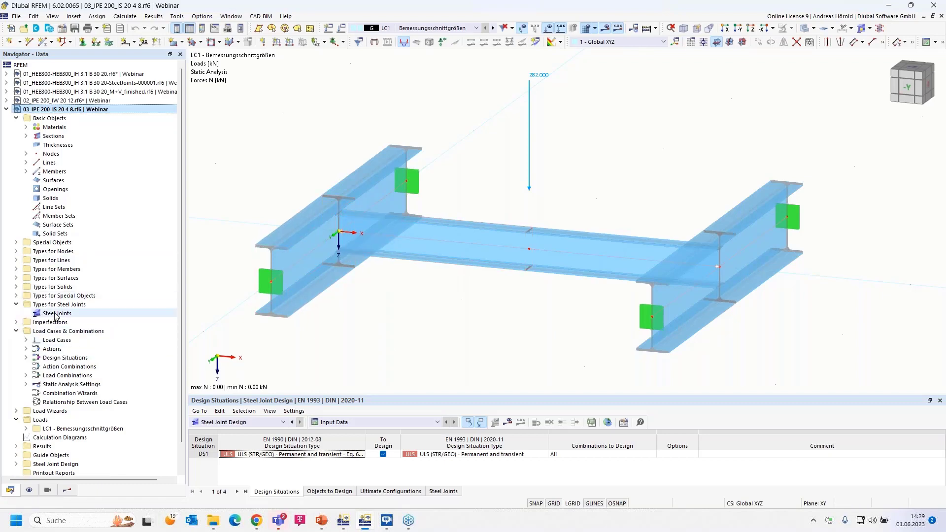
click(57, 314)
double_click(57, 314)
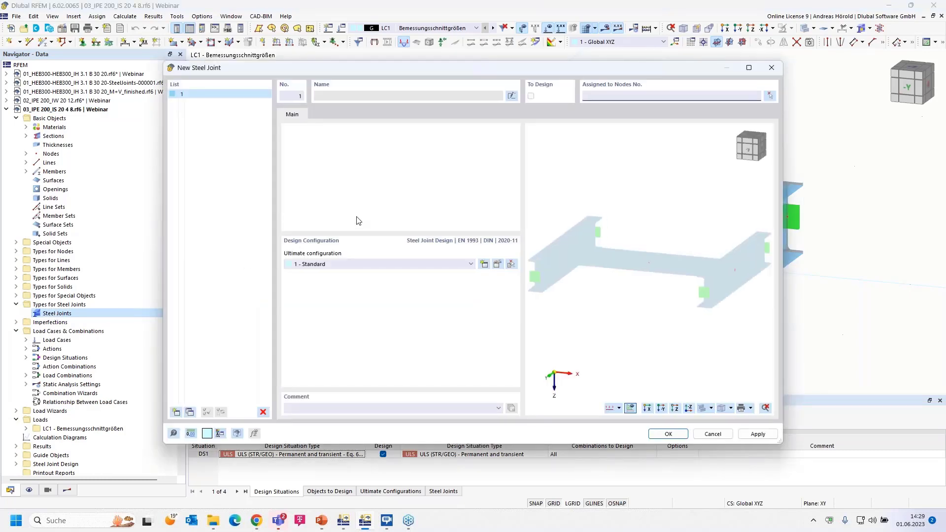
click(769, 96)
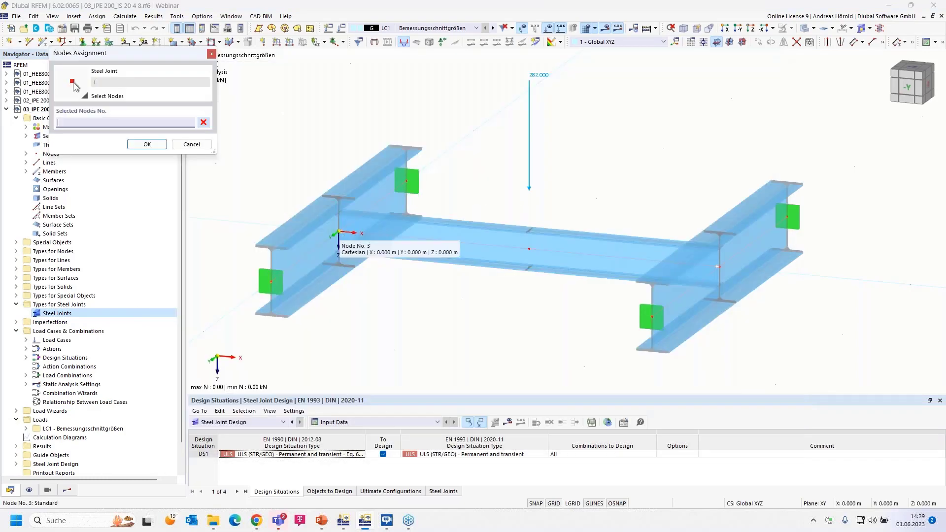
click(146, 144)
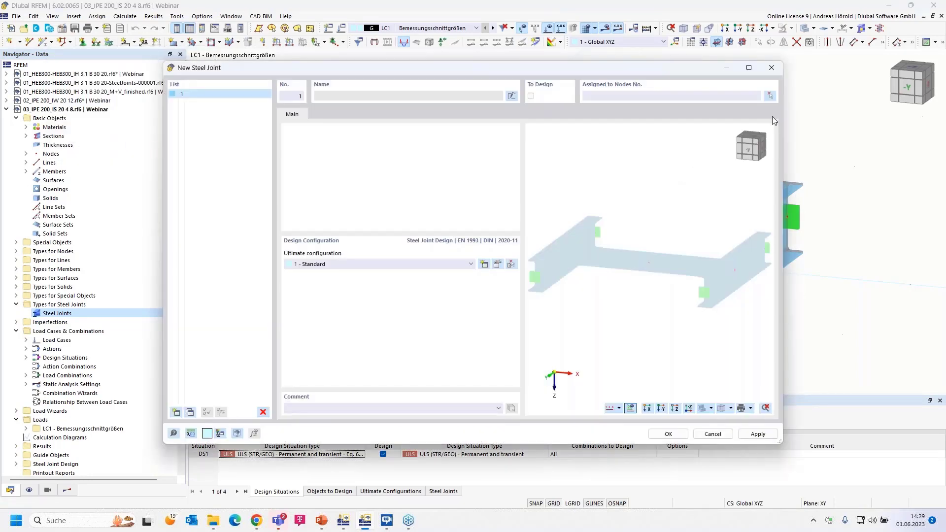
click(771, 96)
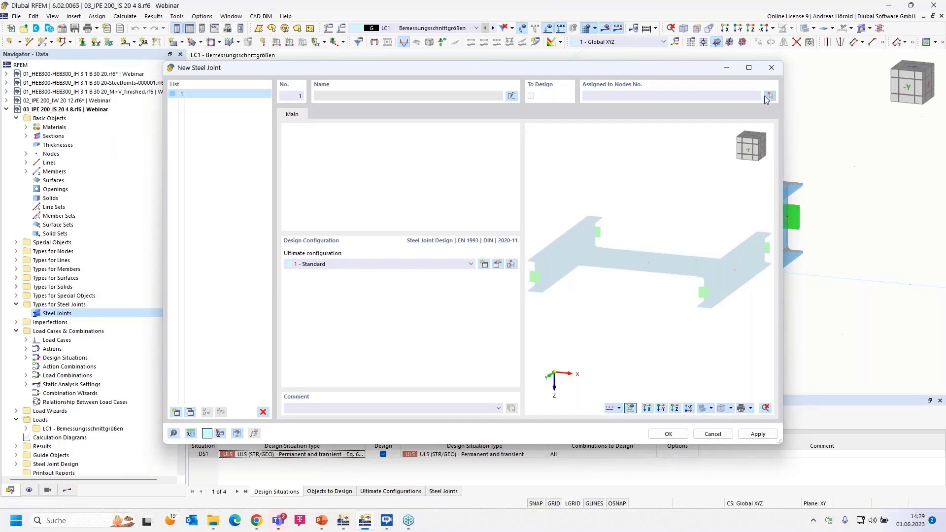
click(338, 232)
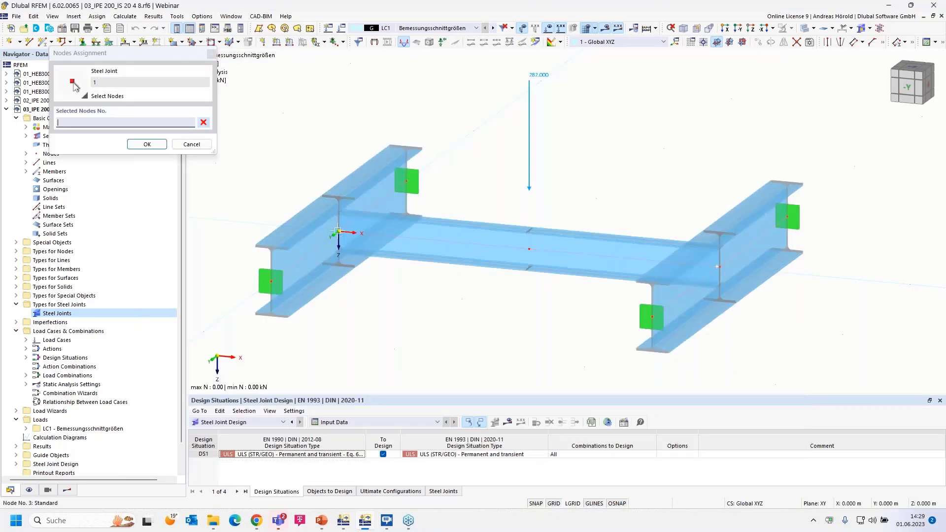
click(147, 144)
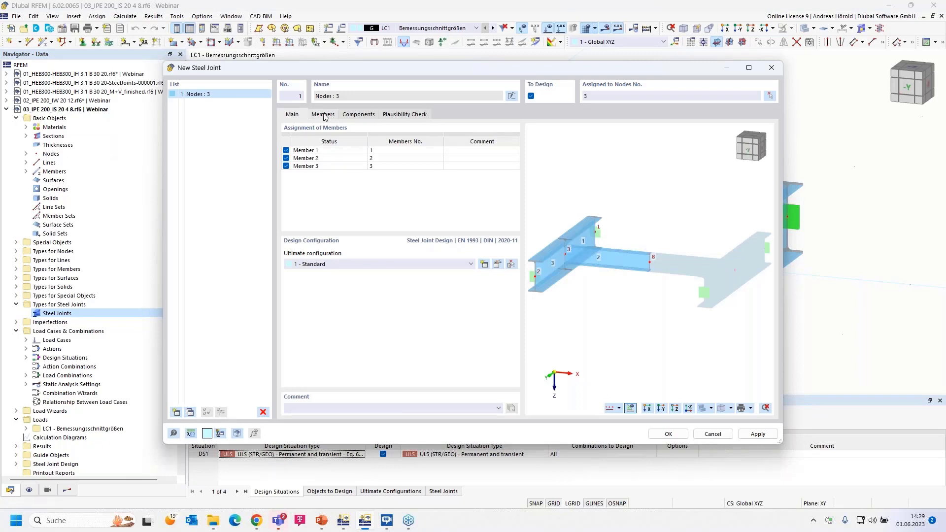
Set the type of Member 1 in the joint to Continuous.
click(324, 115)
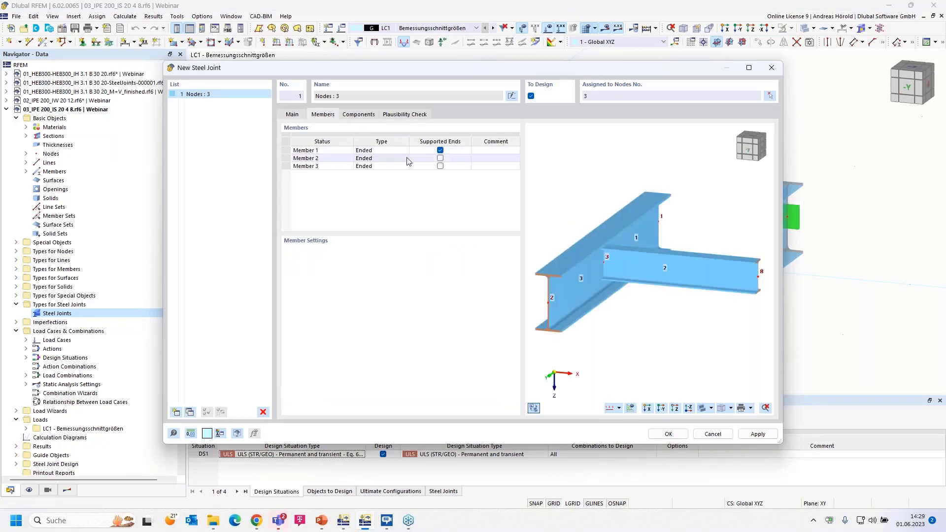
click(400, 151)
click(404, 150)
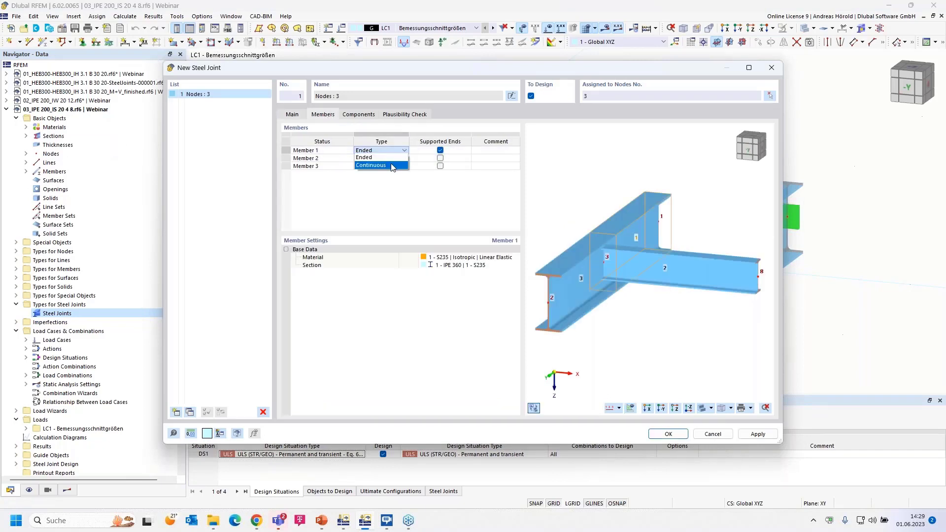
click(385, 166)
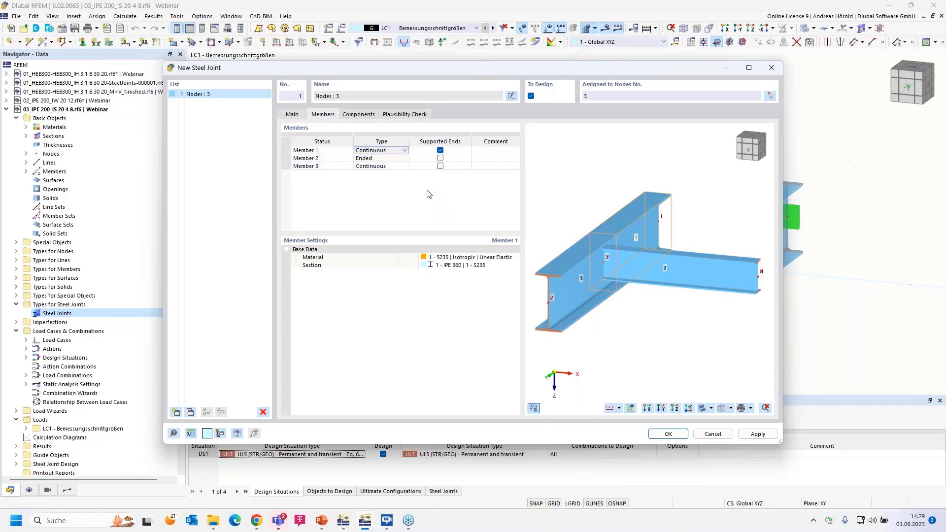
Add an End Plate component to the joint with Member 2 as connected member 1.
click(359, 116)
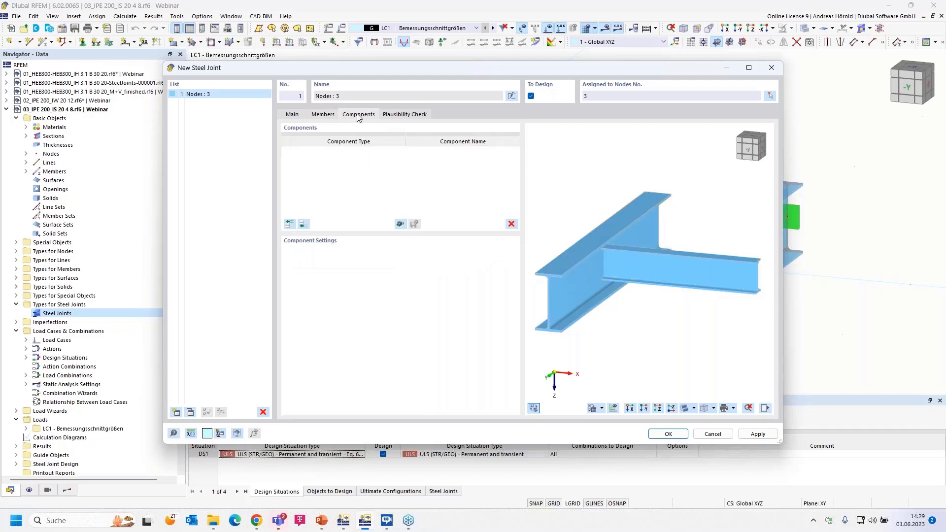
click(289, 224)
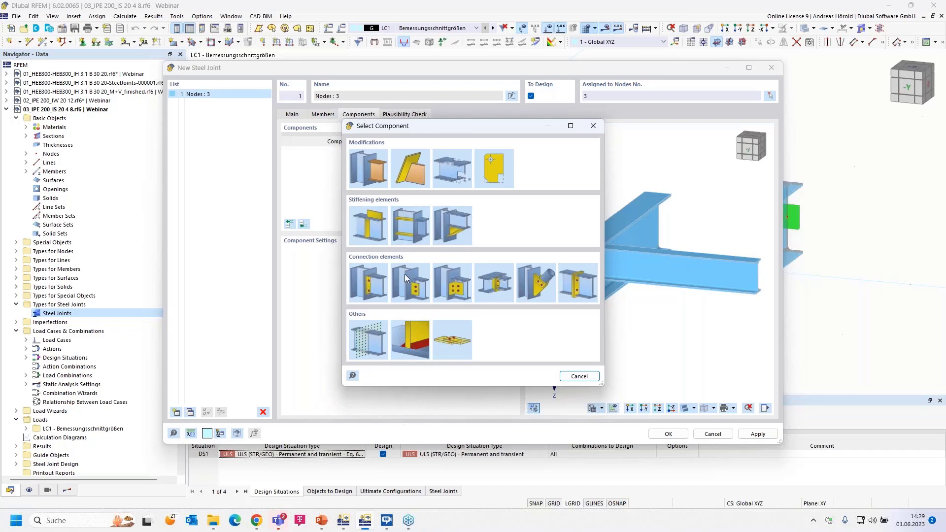
click(370, 282)
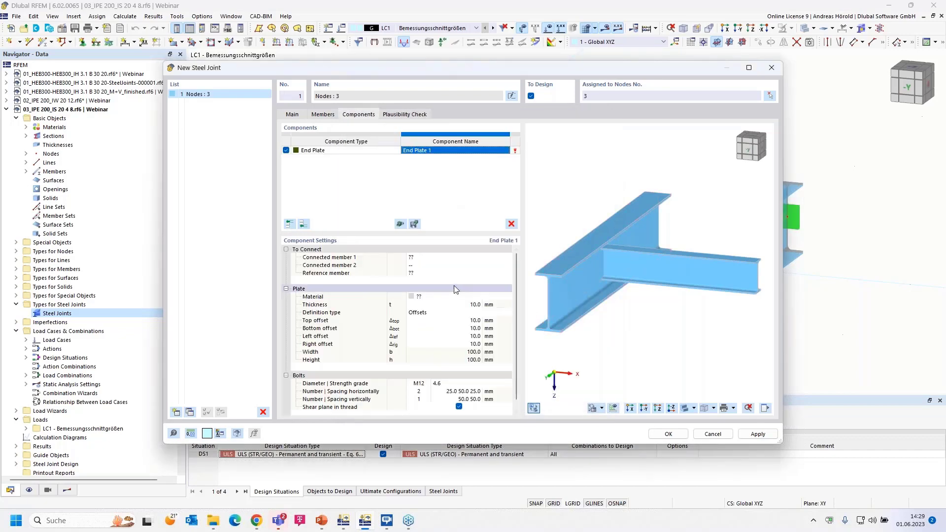
click(442, 257)
click(507, 257)
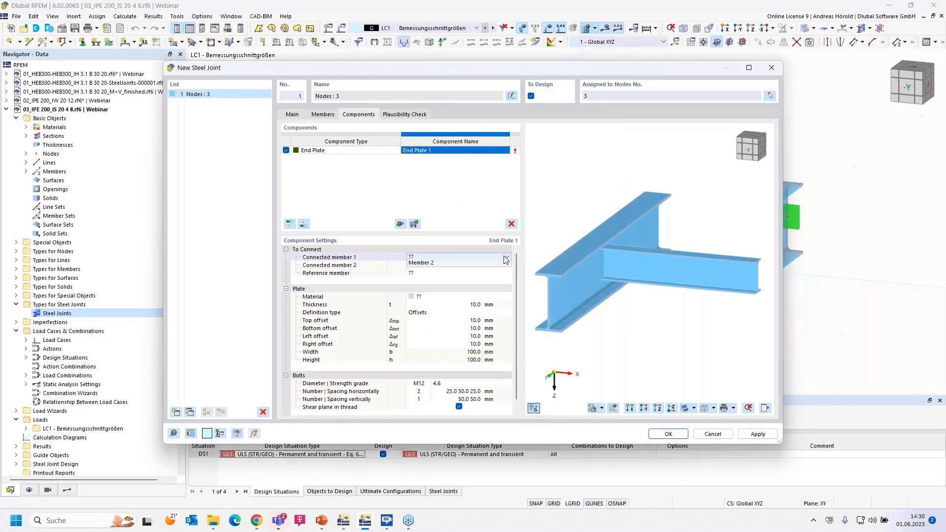
click(476, 272)
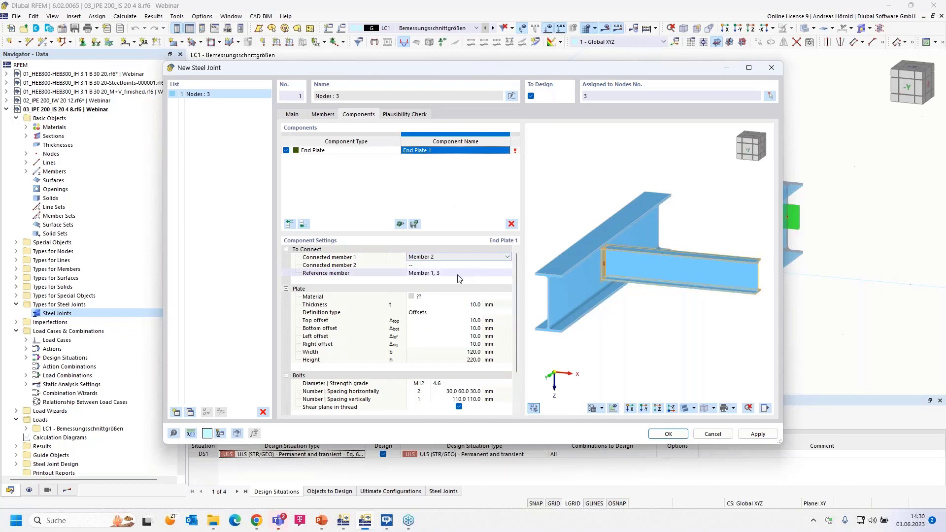
Assign material 1 - S235 to the plate of the End Plate component.
click(473, 297)
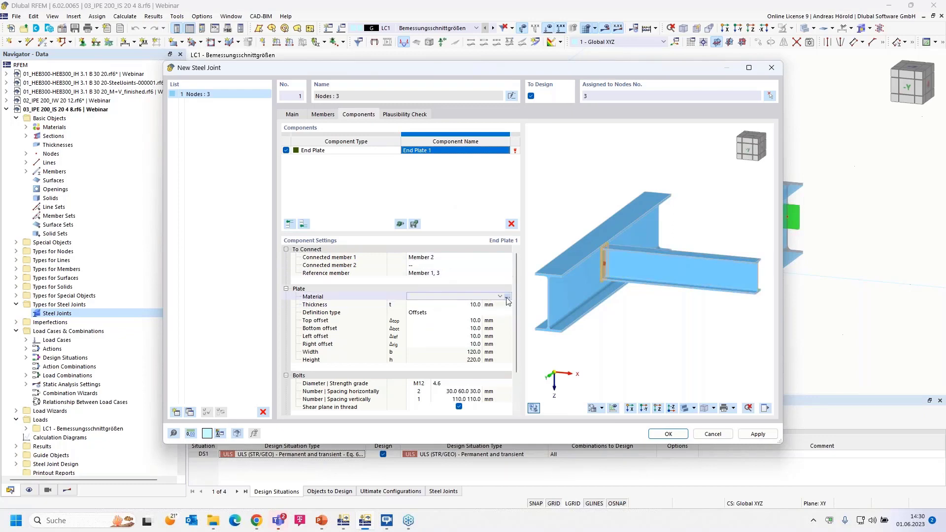
click(501, 297)
click(412, 303)
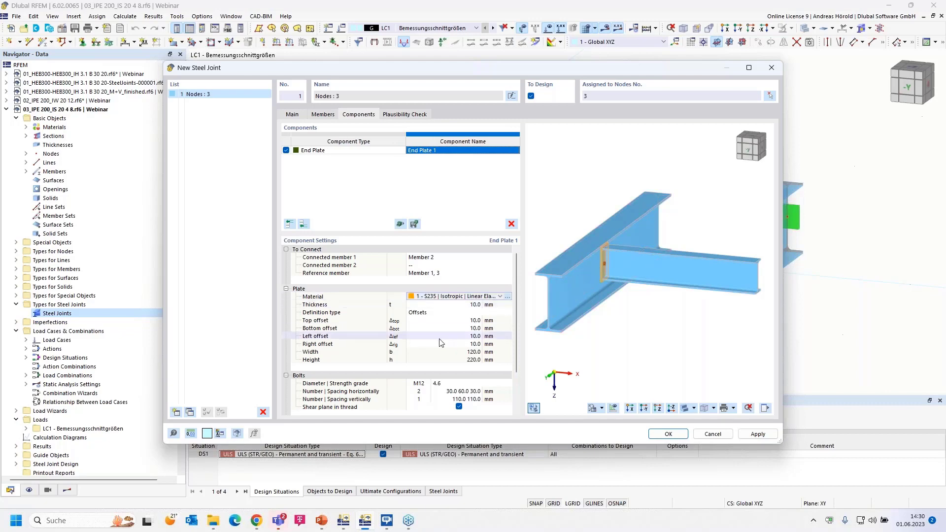
Define the end plate by Dimensions and position, with a width of 160 mm and a height of 150 mm.
click(436, 313)
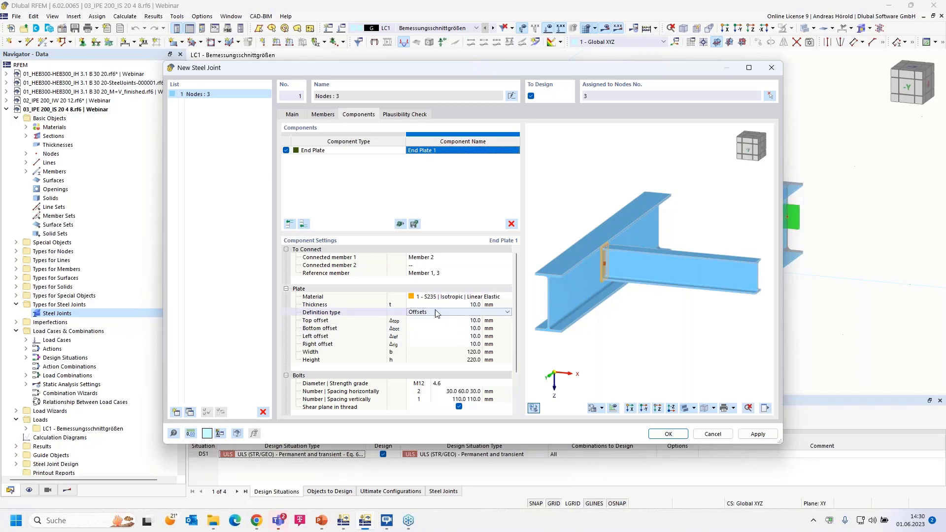
click(508, 312)
click(469, 327)
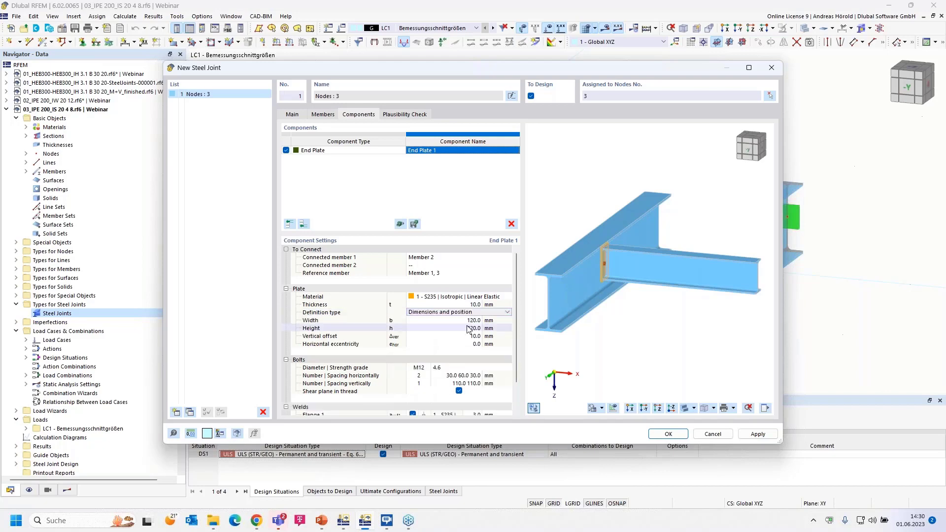
click(475, 321)
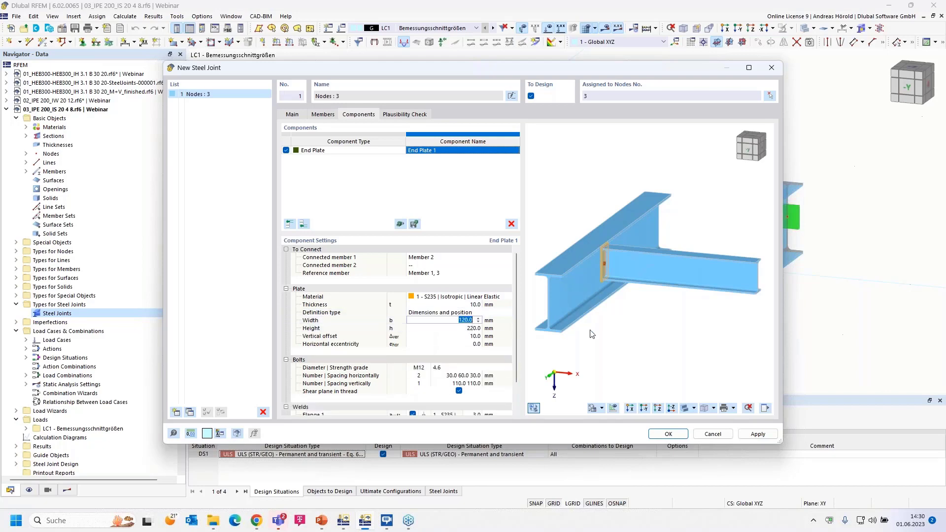
text(160)
key(Tab)
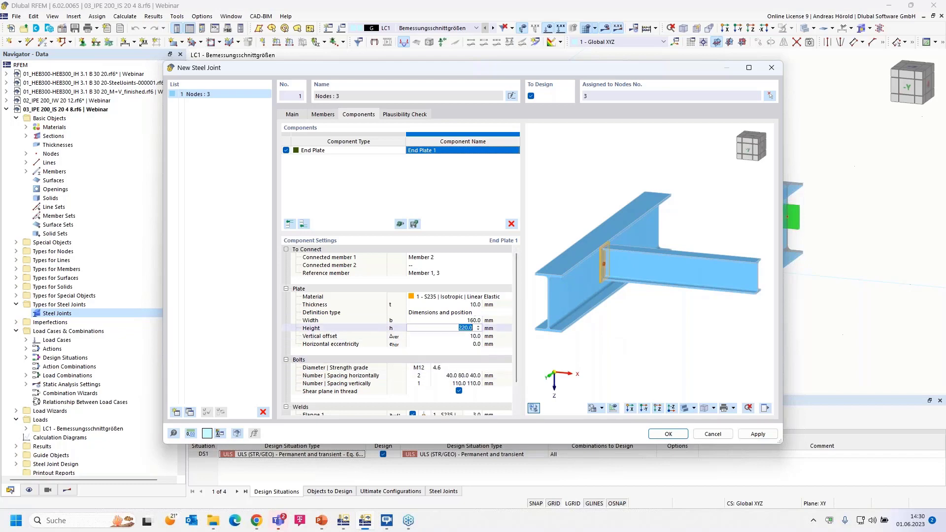
text(150)
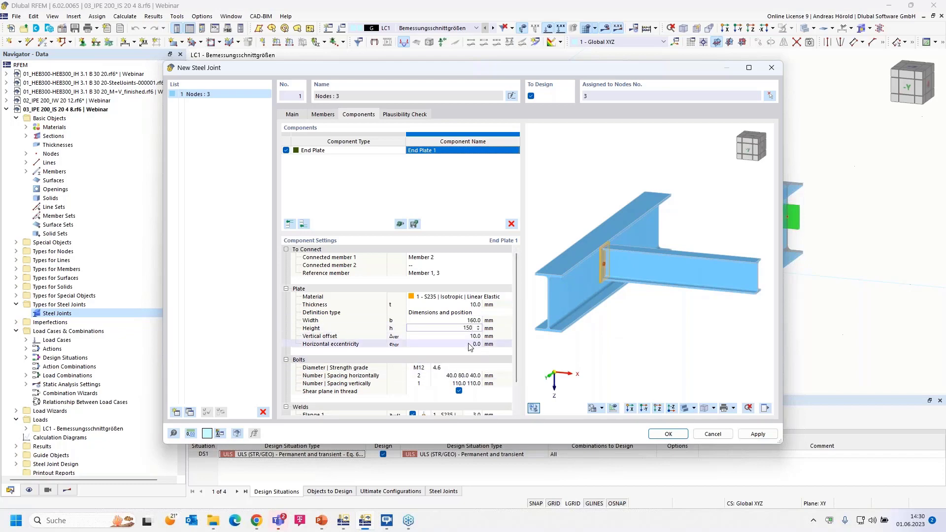
Position the end plate with a vertical offset of -25 mm and a horizontal eccentricity of 0 mm.
click(469, 344)
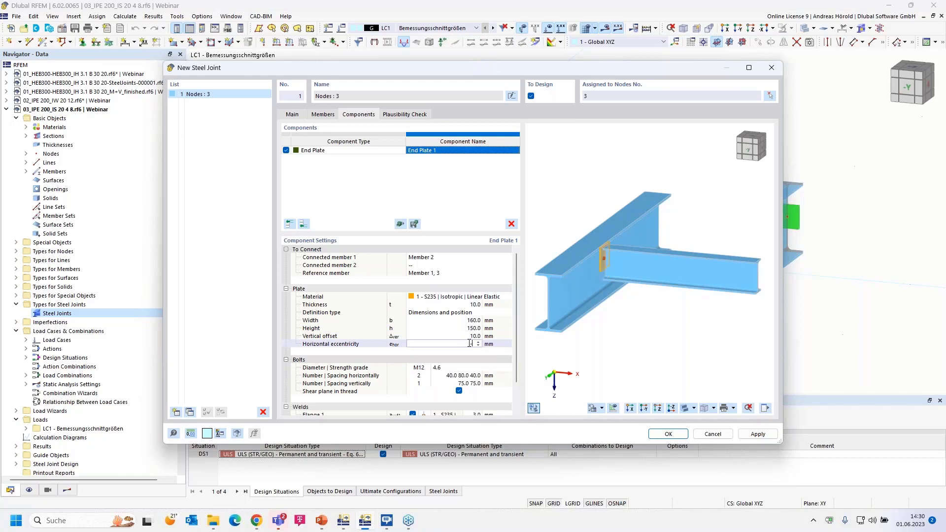
text(-25)
click(470, 336)
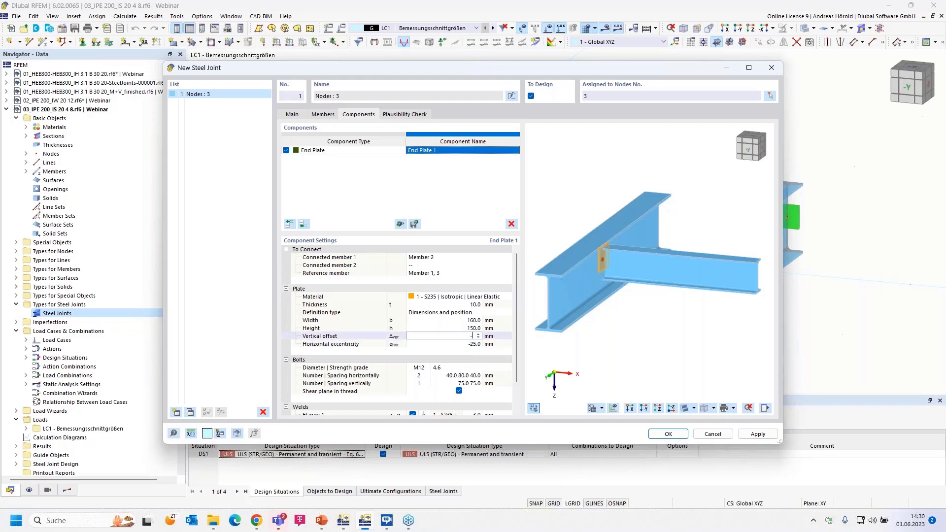
text(-25)
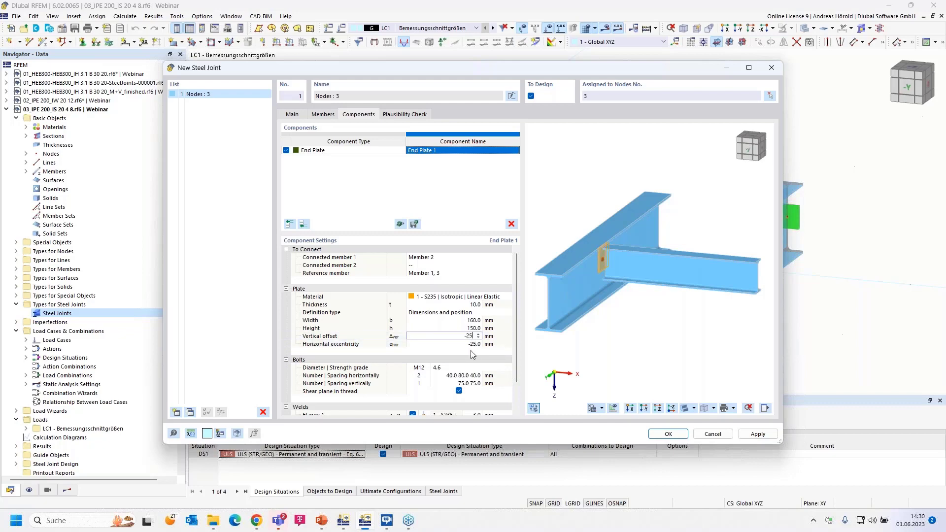
click(470, 344)
text(0)
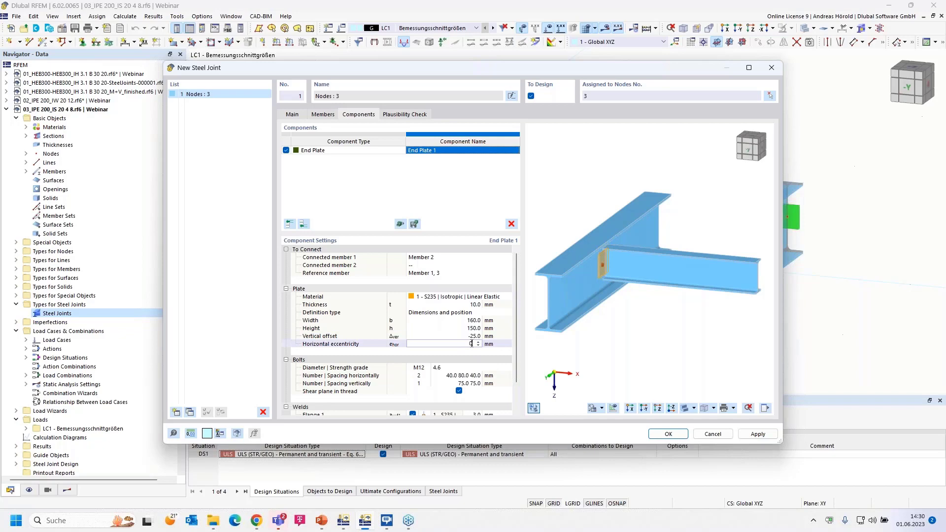
click(452, 338)
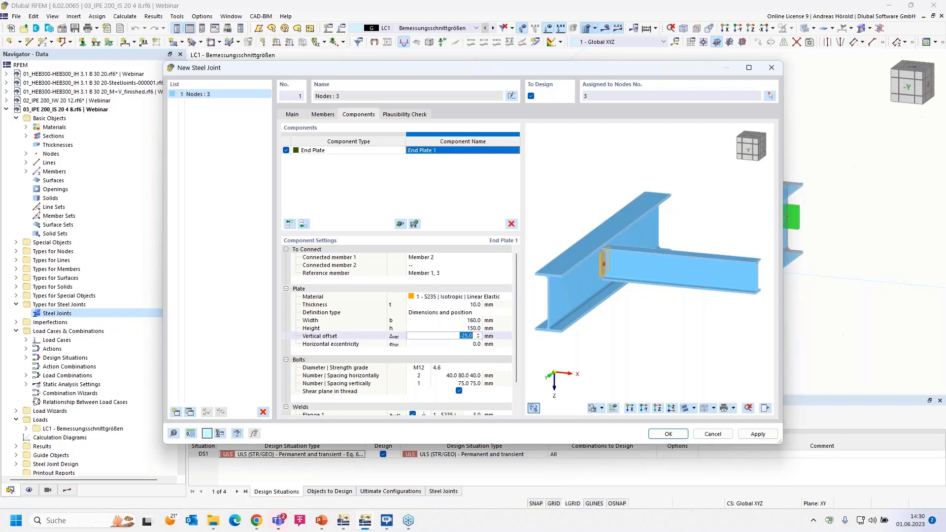
Set the bolt diameter of the end plate to M20.
click(418, 369)
click(426, 368)
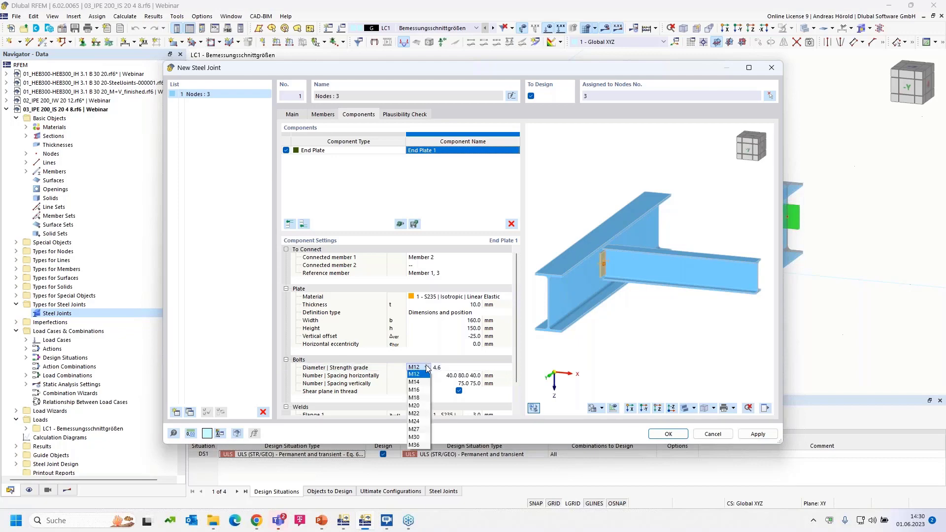
click(418, 406)
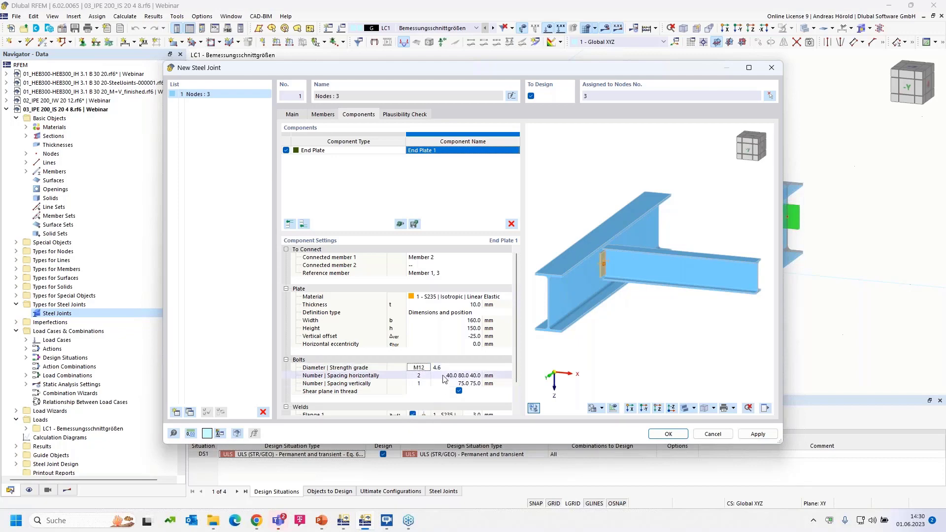
click(427, 368)
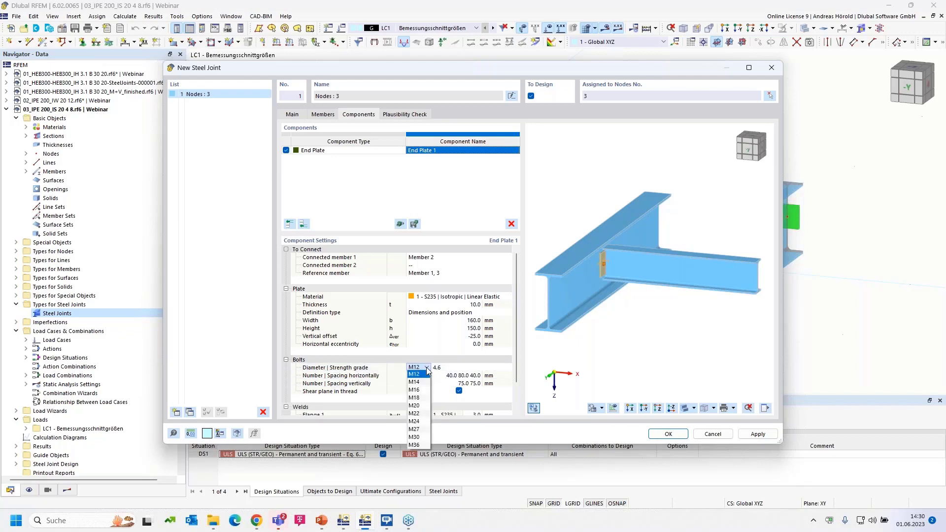
click(418, 405)
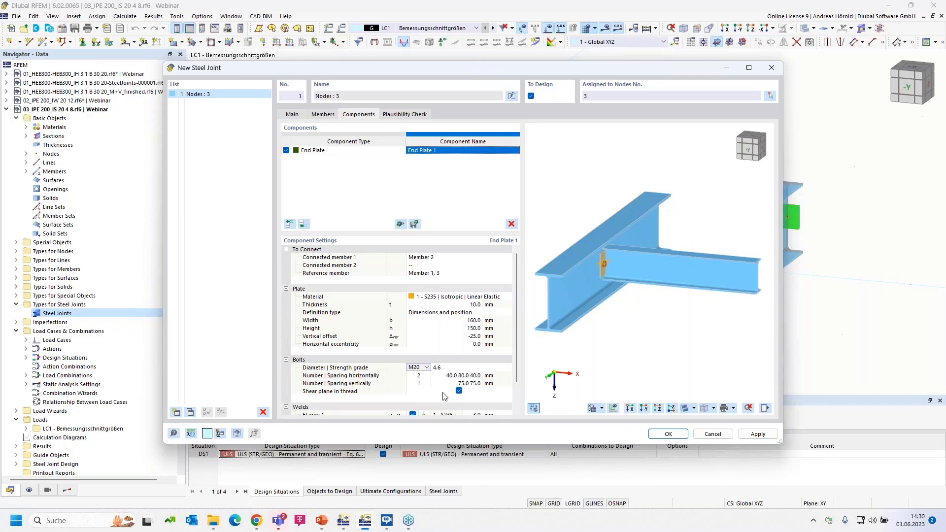
click(455, 370)
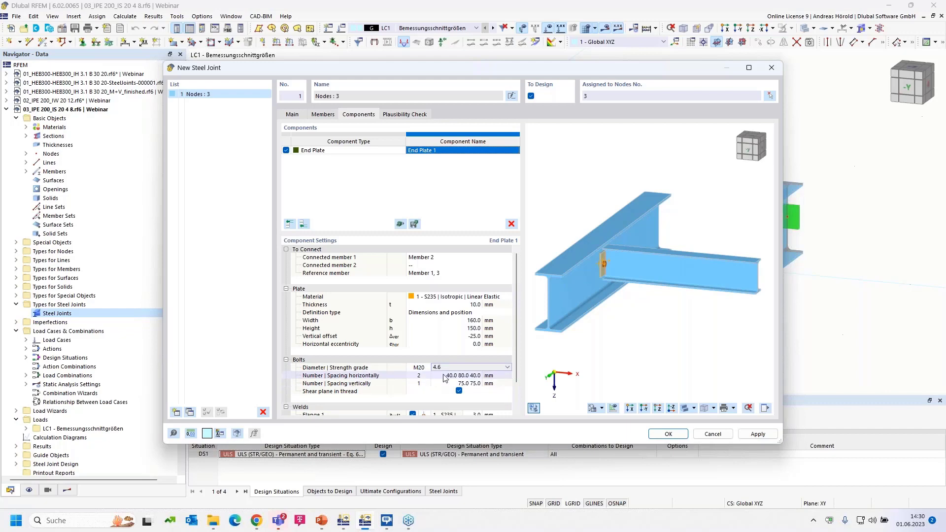
click(446, 377)
Arrange two bolts vertically with spacings 40, 70 and 40 mm, and deactivate the shear plane in thread option.
click(422, 383)
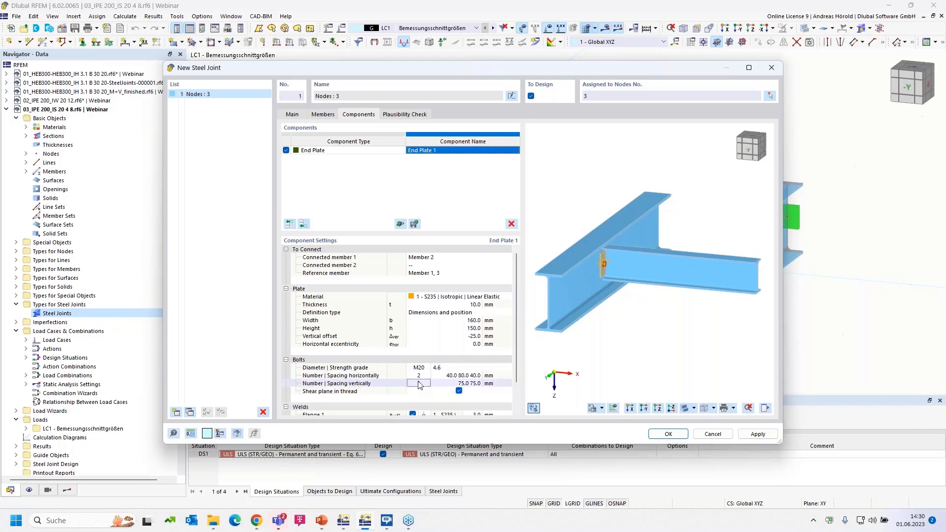
text(2)
scroll(629, 259, up, 5)
ctrl+middle_drag(615, 297, 665, 286)
scroll(598, 281, up, 2)
scroll(663, 288, down, 2)
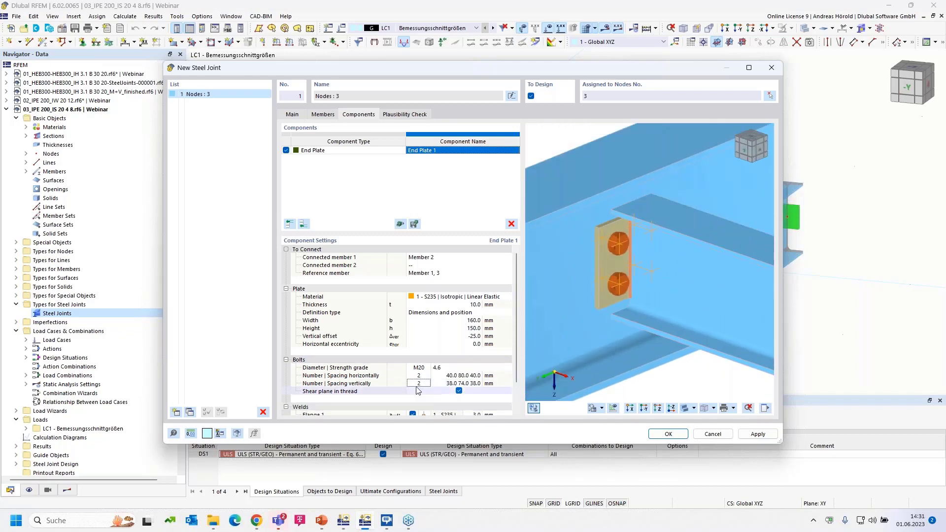
key(Tab)
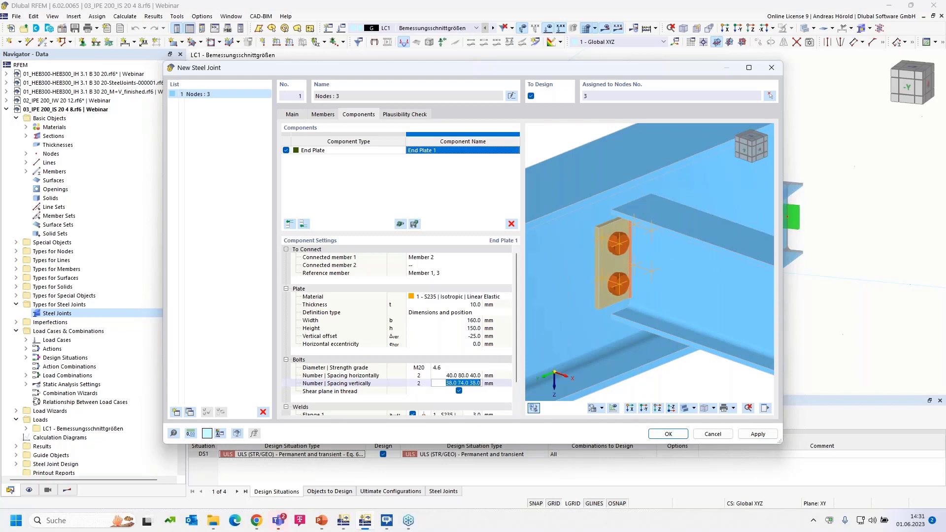
text(40.0)
text( 70)
key(Tab)
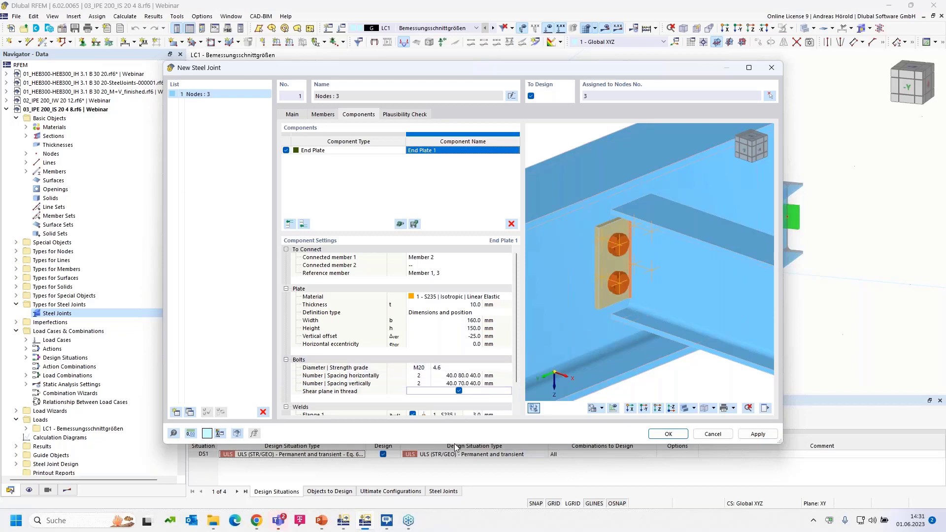
drag(455, 445, 454, 487)
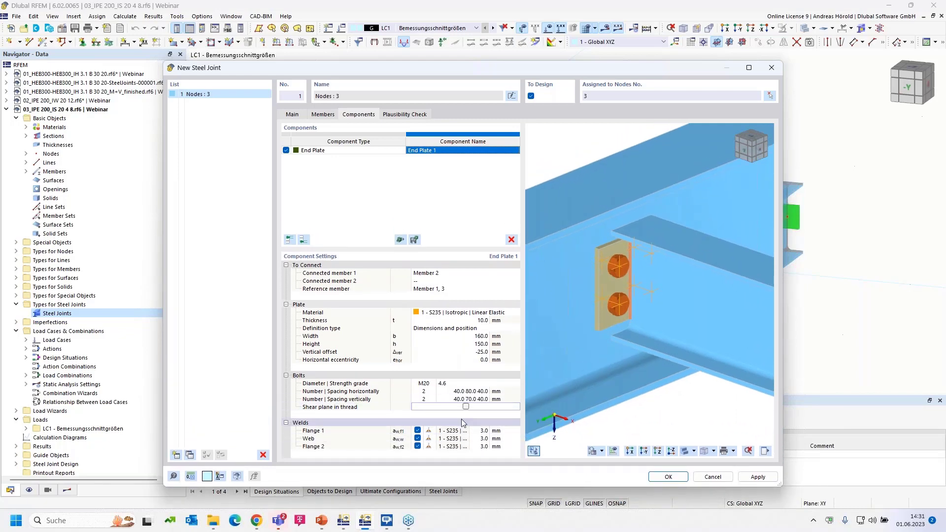
Deactivate the Flange 1 and Flange 2 welds of the end plate, leaving only the web weld active.
scroll(641, 306, up, 5)
ctrl+middle_drag(646, 335, 663, 318)
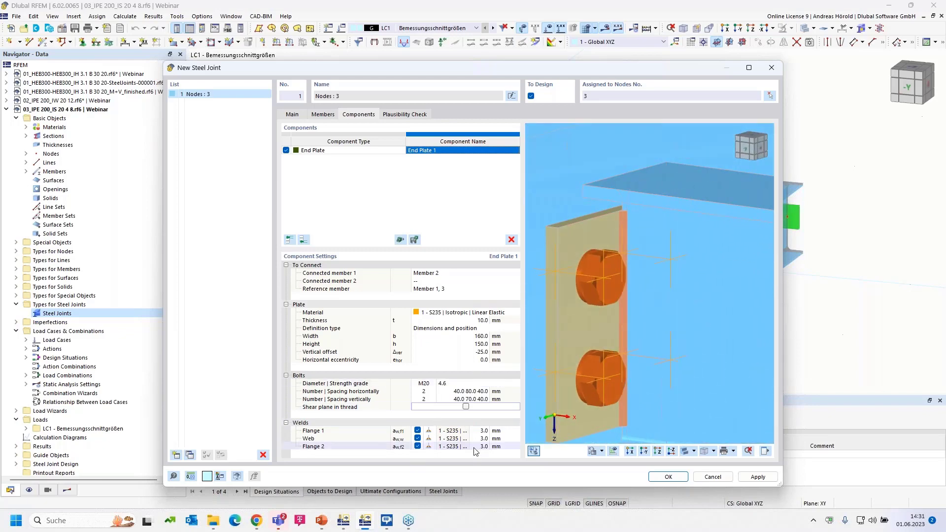
click(477, 431)
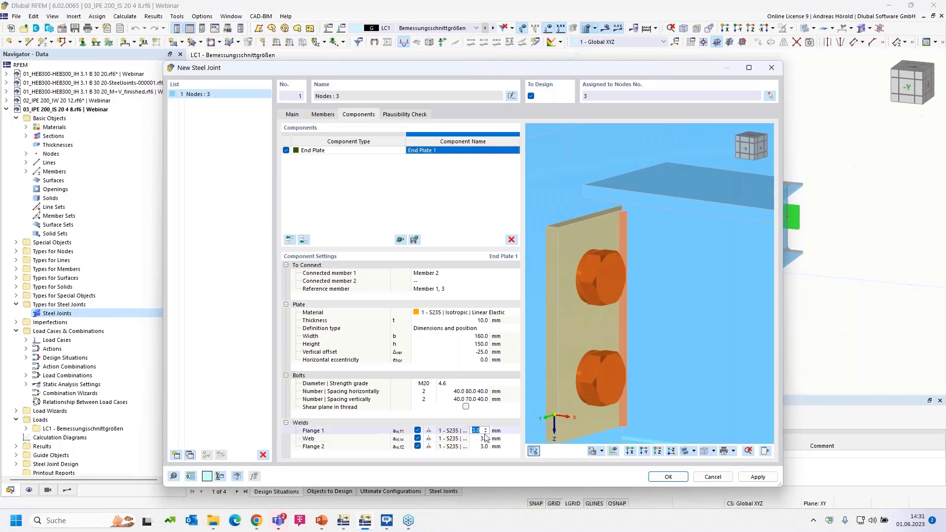
click(418, 430)
click(418, 447)
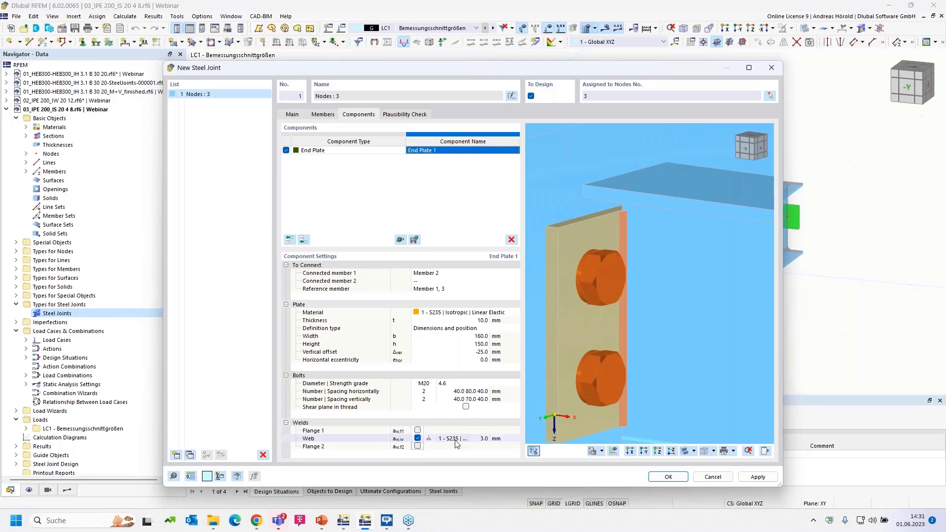
click(485, 440)
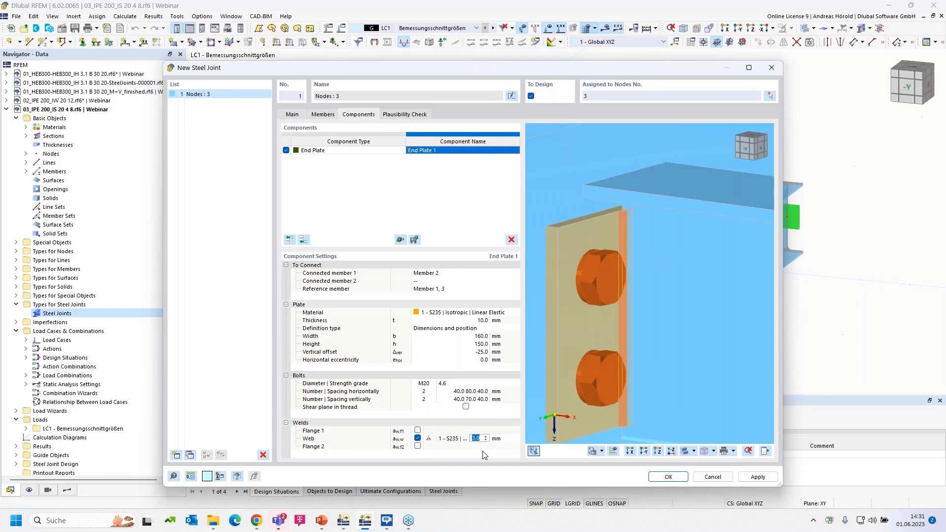
click(471, 424)
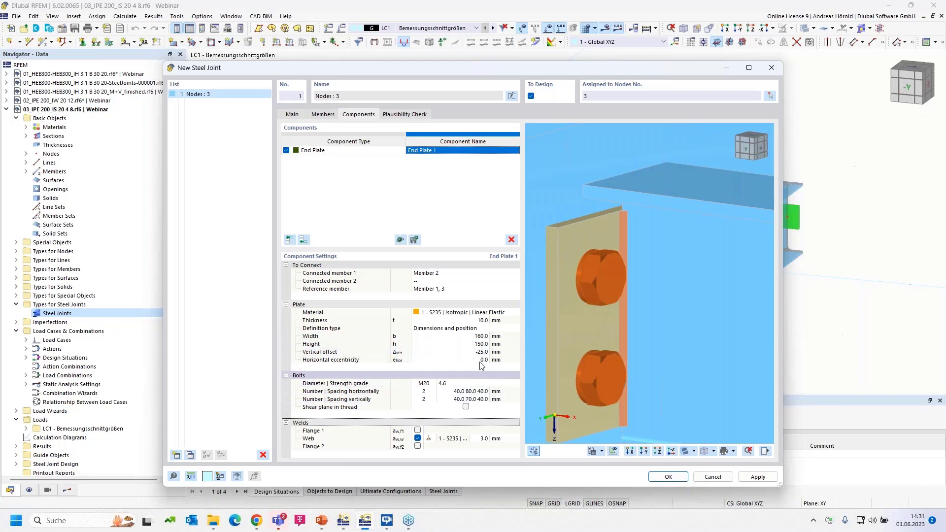
Review the joint's plausibility check, accept the new steel joint and start the Steel Joint Design calculation.
click(407, 116)
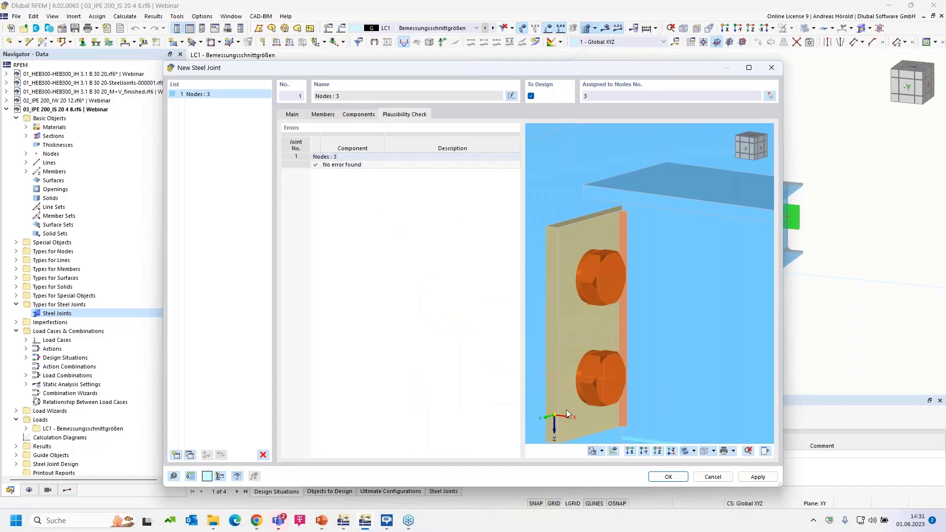
click(667, 477)
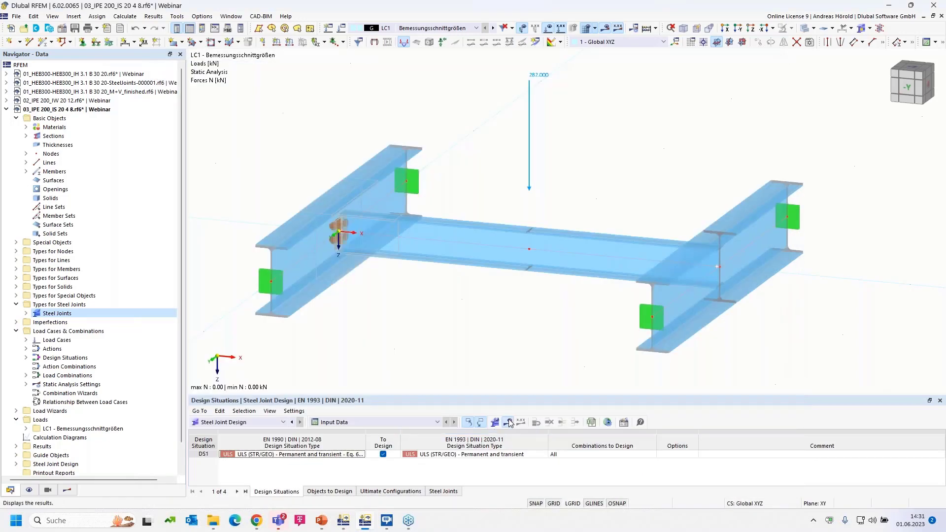
click(508, 423)
click(511, 301)
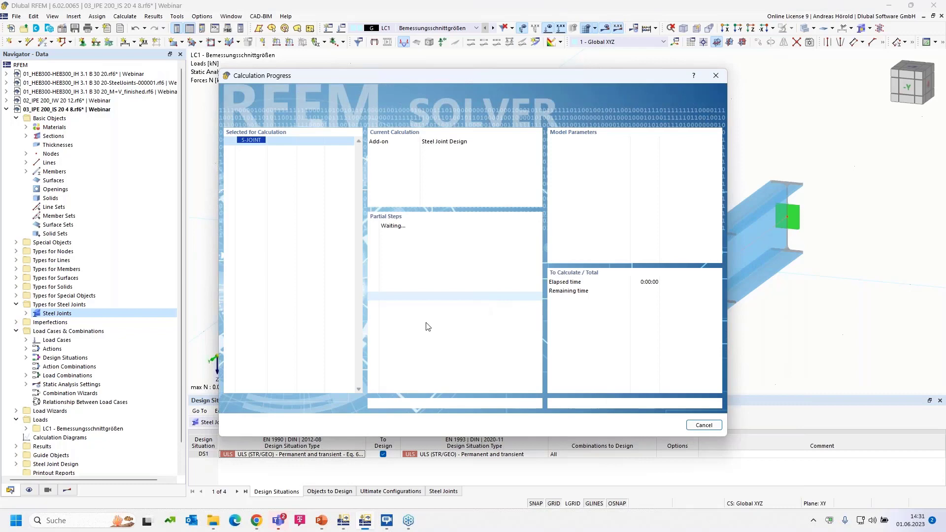
Switch to the PowerPoint slide show and advance to the Pinned Connection IS 20 4 8 capacity comparison.
mouse_move(323, 525)
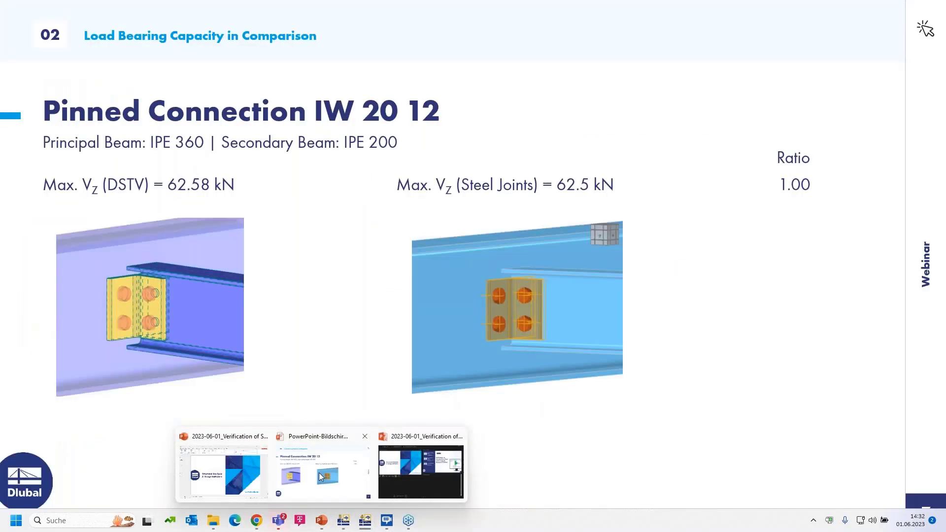
click(319, 474)
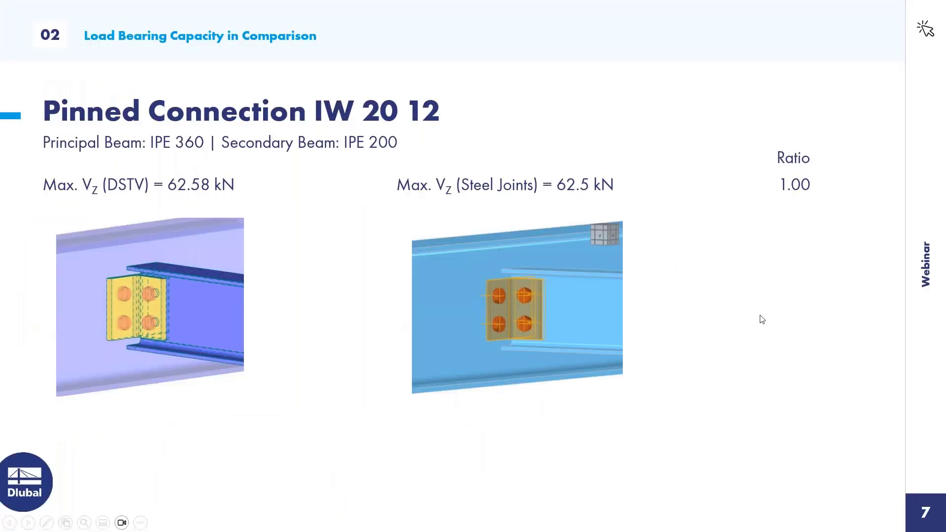
click(804, 335)
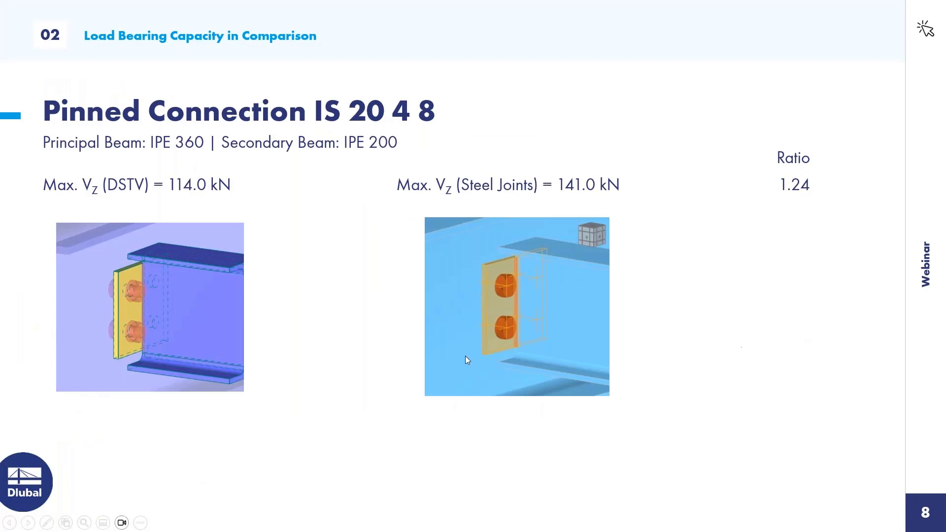
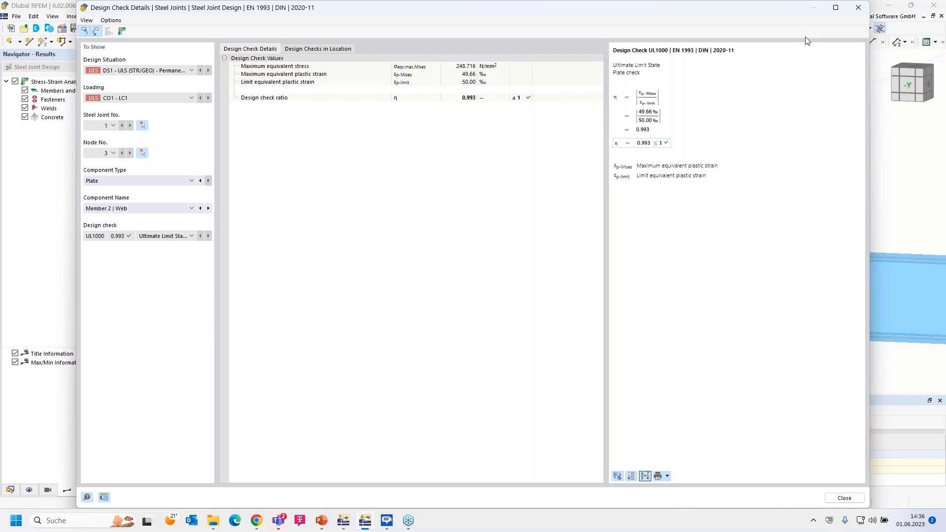
Close the design check details for the web plate of Member 2.
click(859, 7)
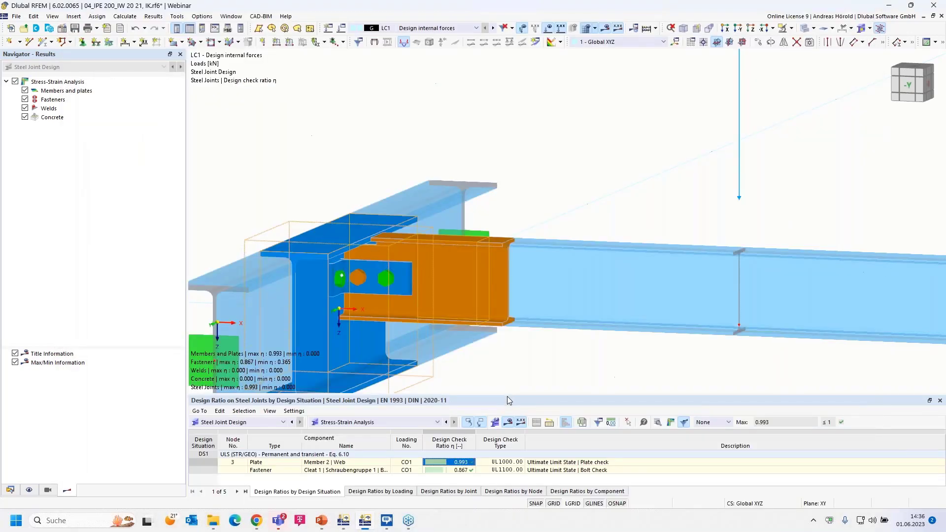
Reduce the vertical nodal load's force FZ to 0.8 times its value, 64.8 kN, and start the Steel Joint Design calculation.
drag(507, 395, 507, 365)
scroll(553, 329, down, 2)
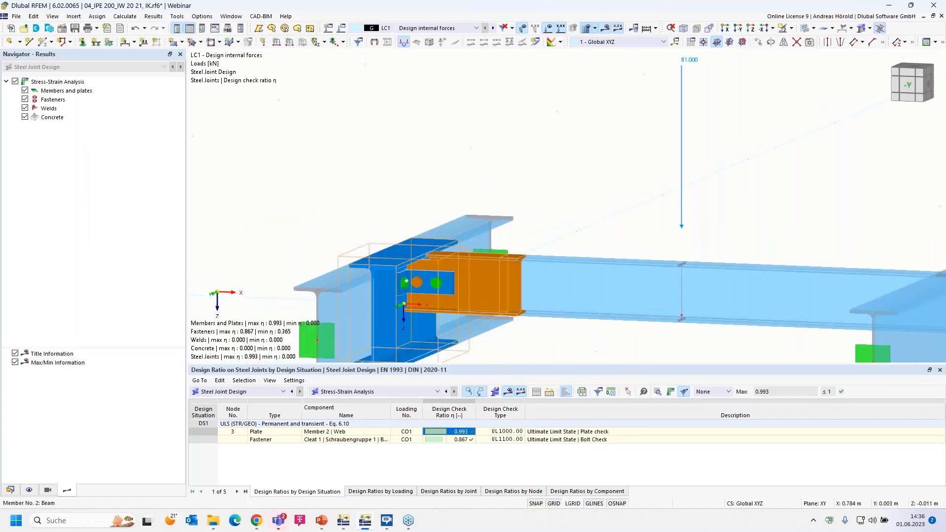
middle_drag(628, 298, 492, 327)
scroll(493, 327, down, 2)
scroll(493, 327, up, 3)
scroll(716, 242, down, 2)
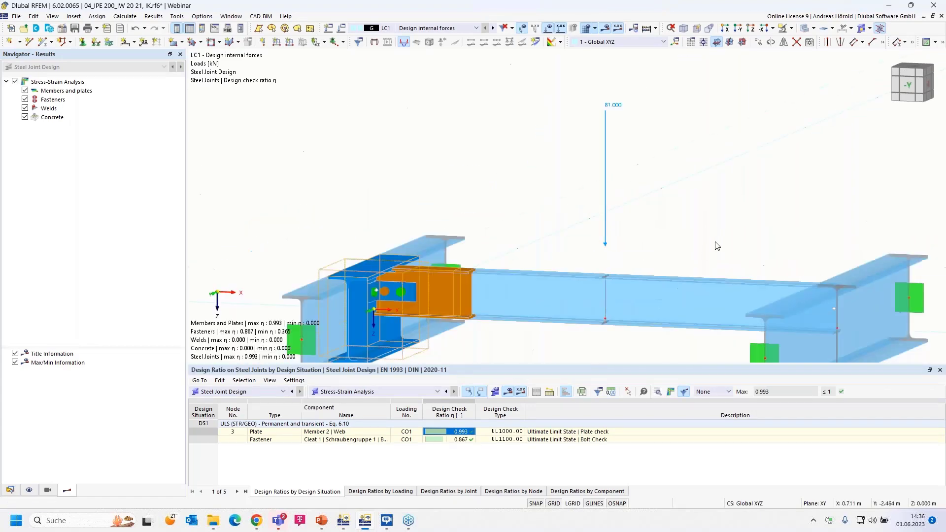
middle_drag(664, 251, 546, 284)
scroll(547, 281, up, 2)
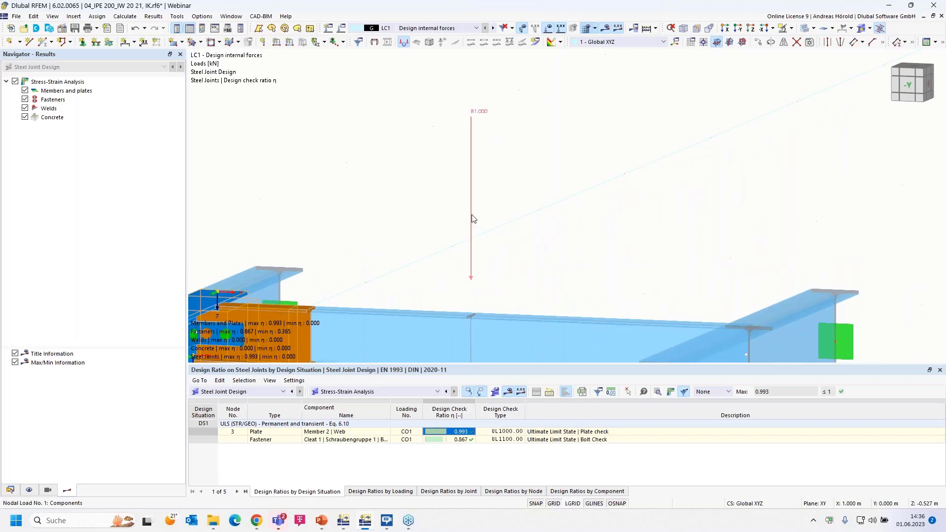
double_click(473, 218)
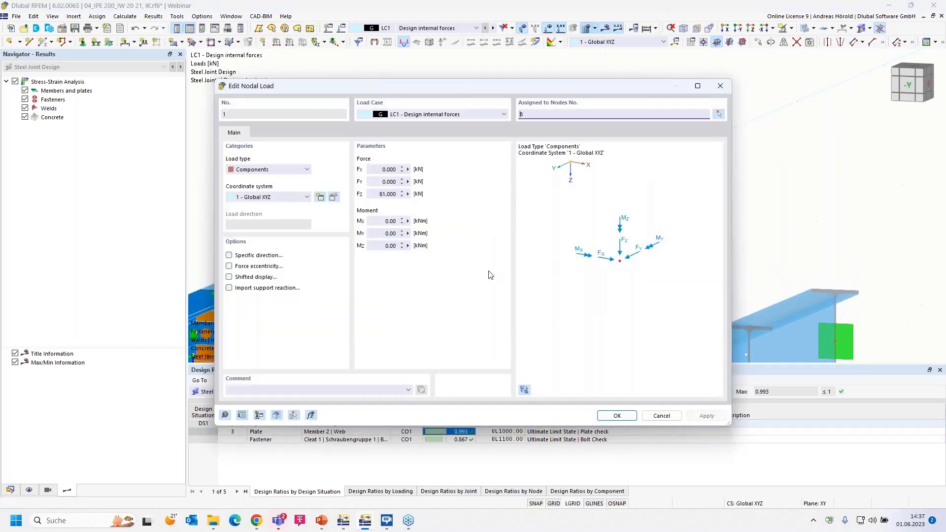
drag(386, 193, 416, 194)
key(BackSpace)
text(*0.8)
click(378, 182)
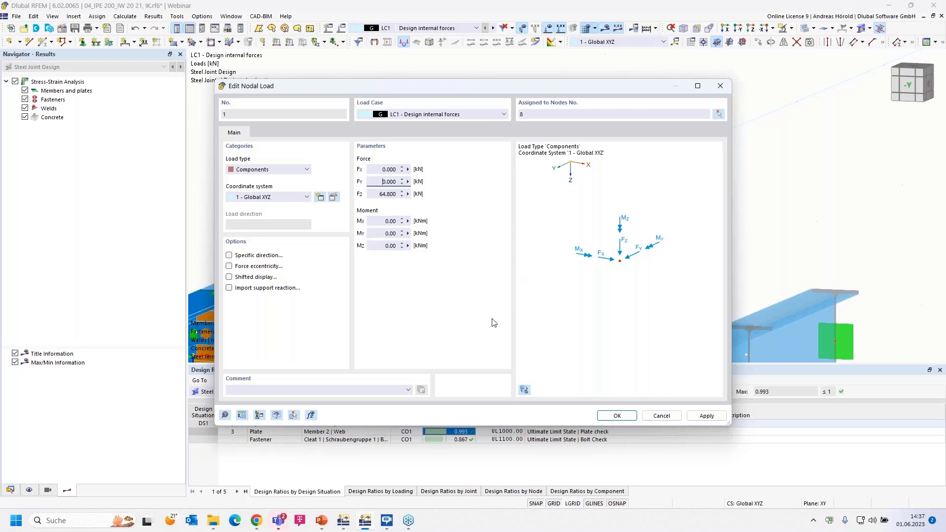
click(614, 418)
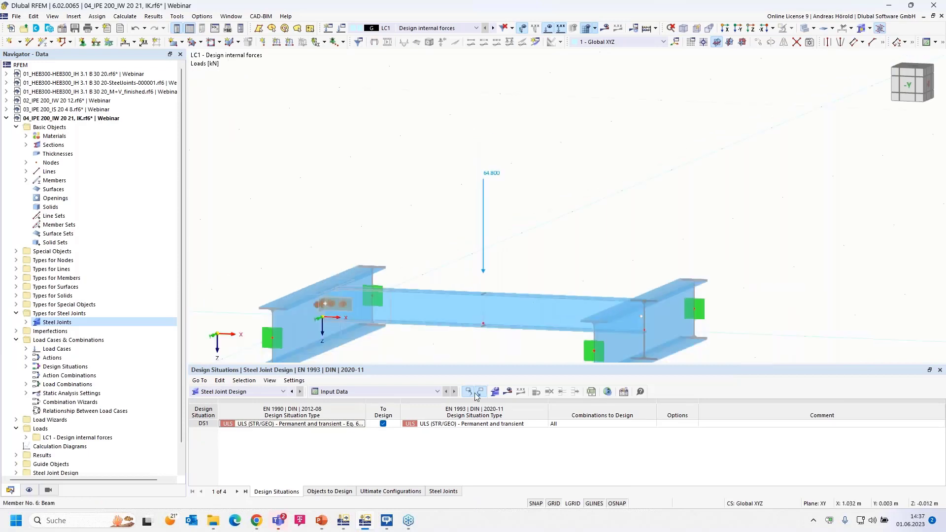
click(508, 392)
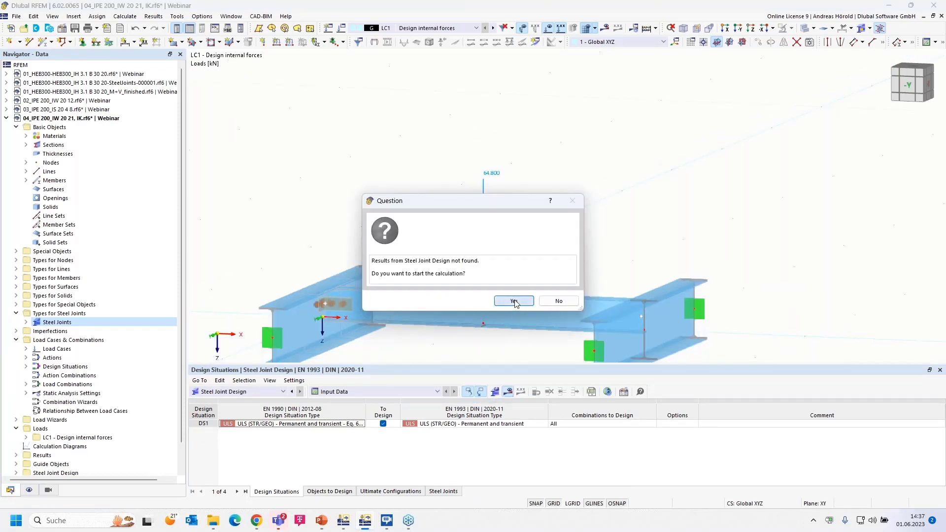
click(514, 301)
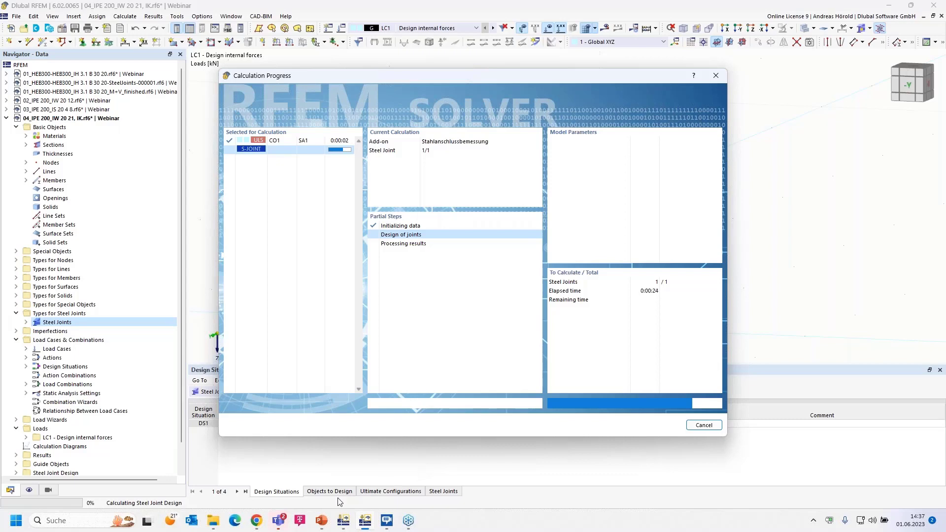
Switch to the PowerPoint slide show and go back to the slide on the Isotropic | Plastic (Surfaces/Solids) material model.
mouse_move(321, 526)
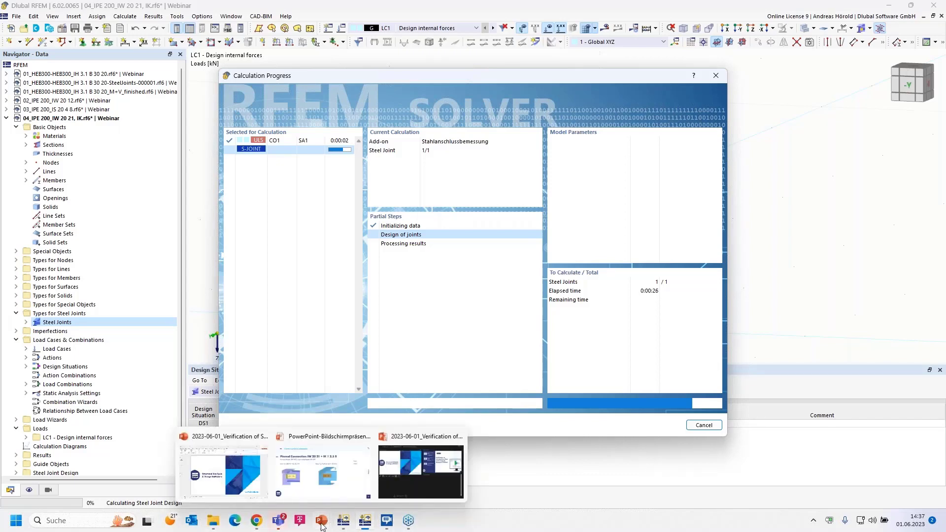
click(225, 468)
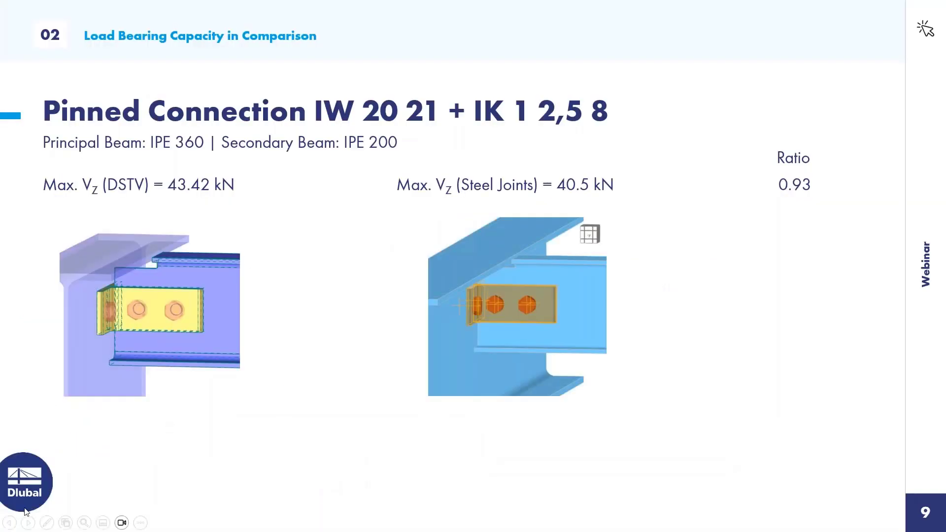
click(9, 523)
click(9, 522)
click(9, 522)
click(10, 522)
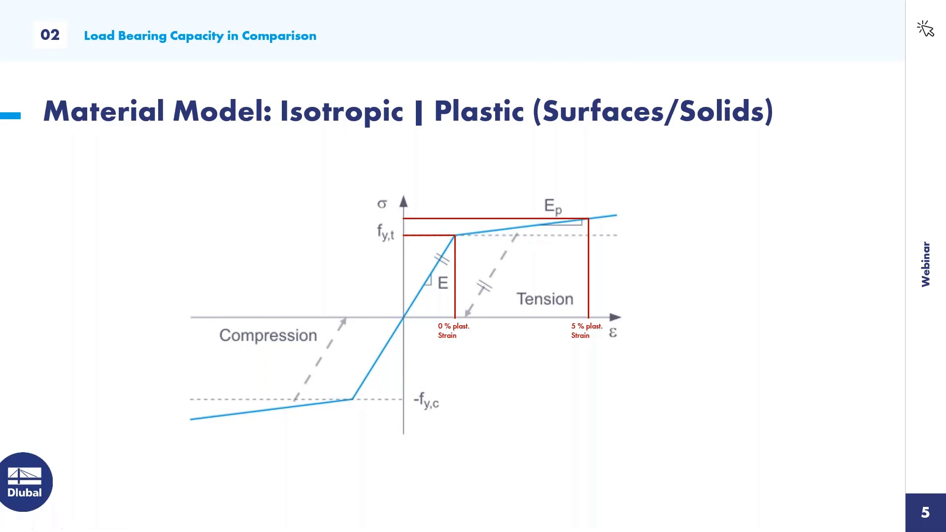
Return to RFEM and make the 05_IPE400-IPE4000_IH 2.1 E 40 20 model the active one.
key(alt+Tab)
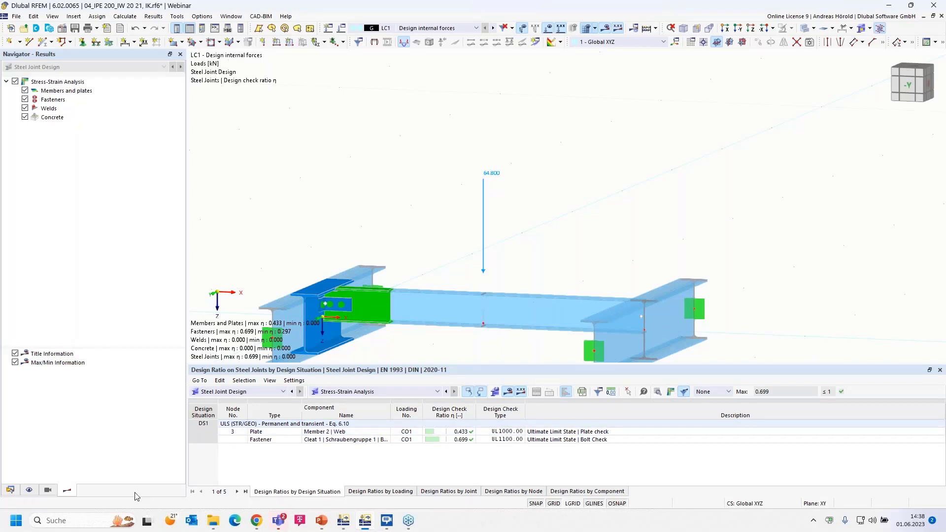
click(11, 491)
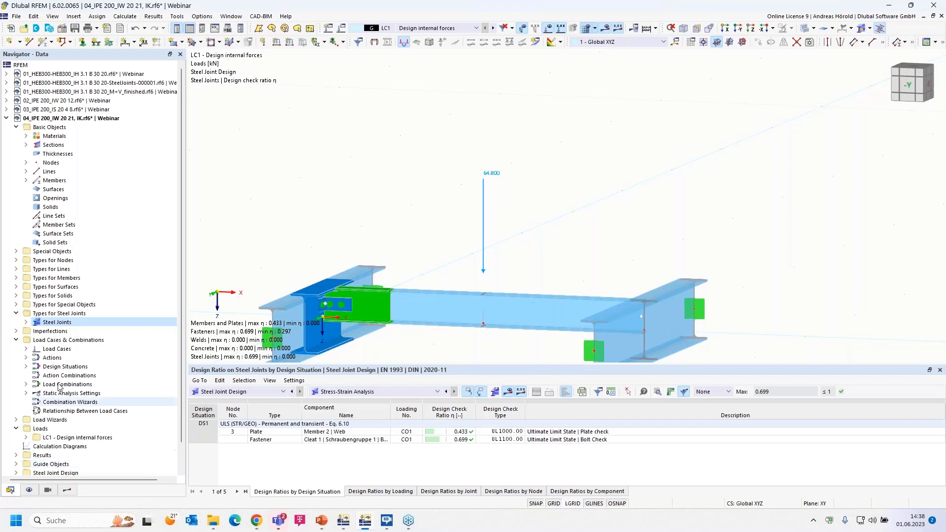
click(6, 118)
click(68, 128)
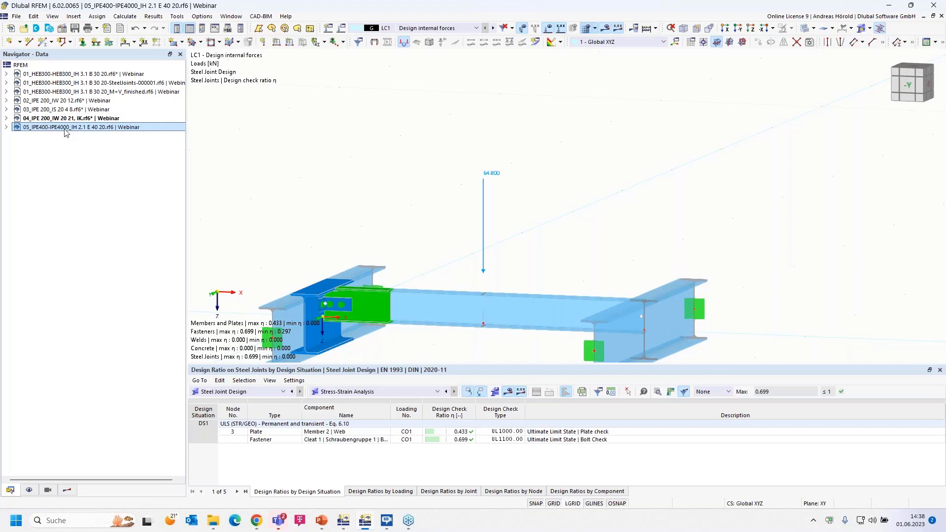
scroll(516, 273, up, 3)
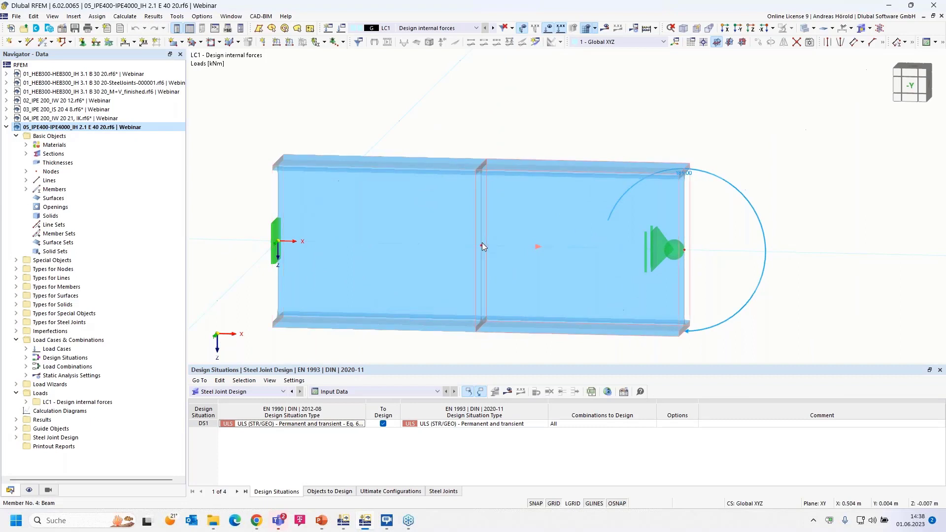
scroll(482, 242, down, 2)
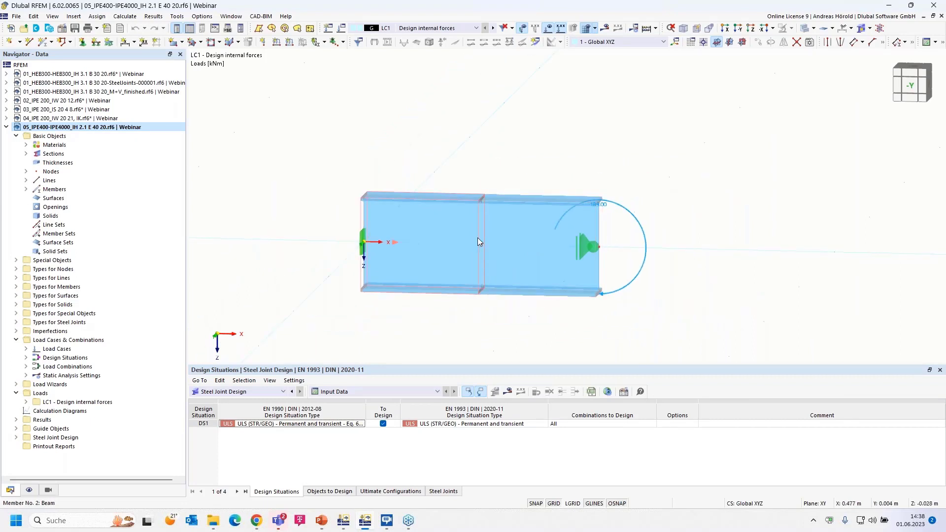
Create a new steel joint and assign it to node 4 at the middle of the beam.
click(16, 322)
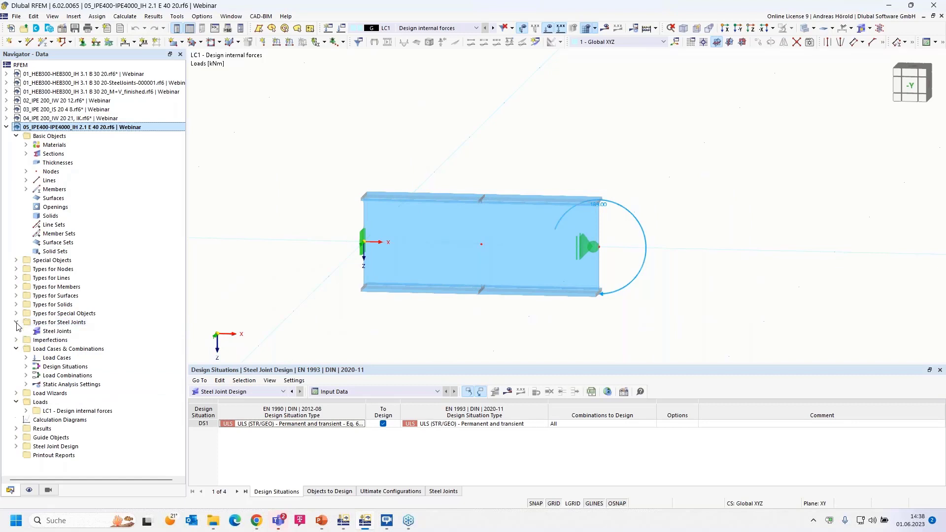
click(56, 332)
double_click(57, 332)
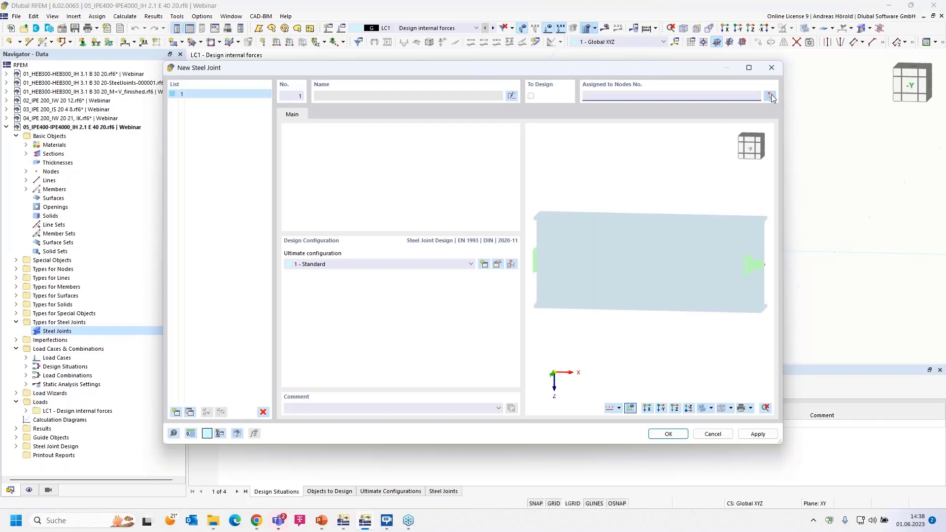
click(769, 95)
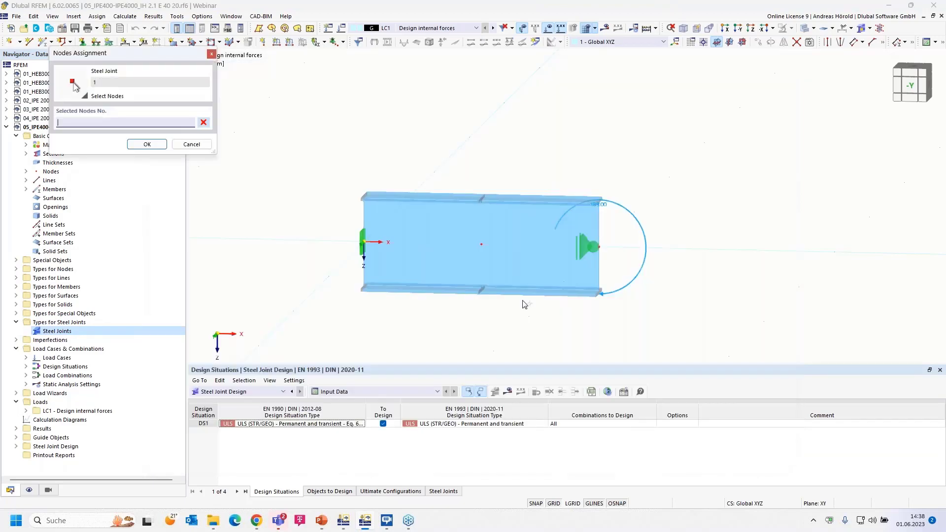
click(482, 244)
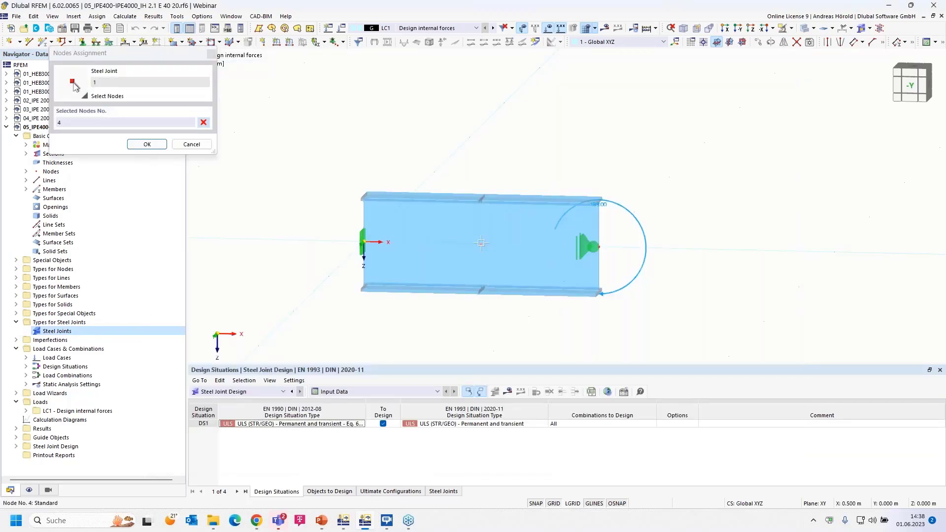
click(147, 144)
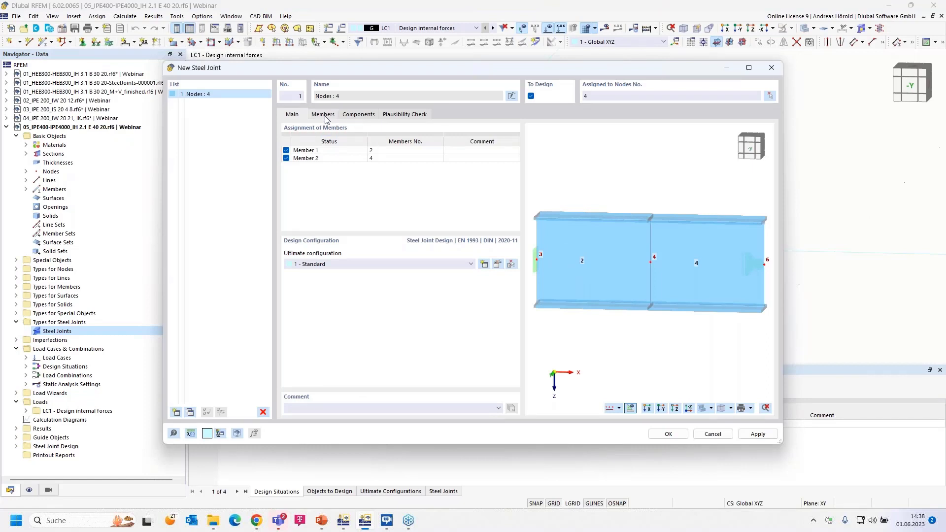
Review the joint's members and insert the Beam to Beam template IH 2.1 E 40 20 as its component.
click(324, 114)
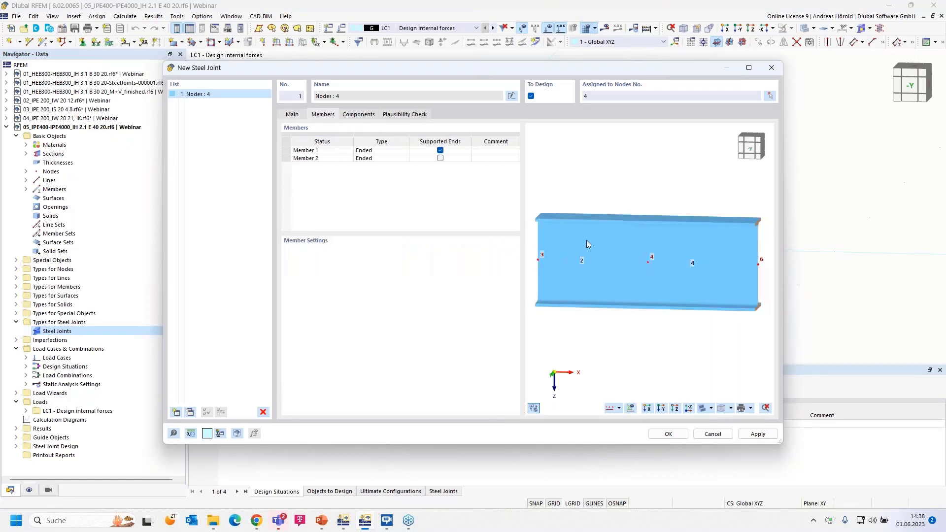
click(360, 115)
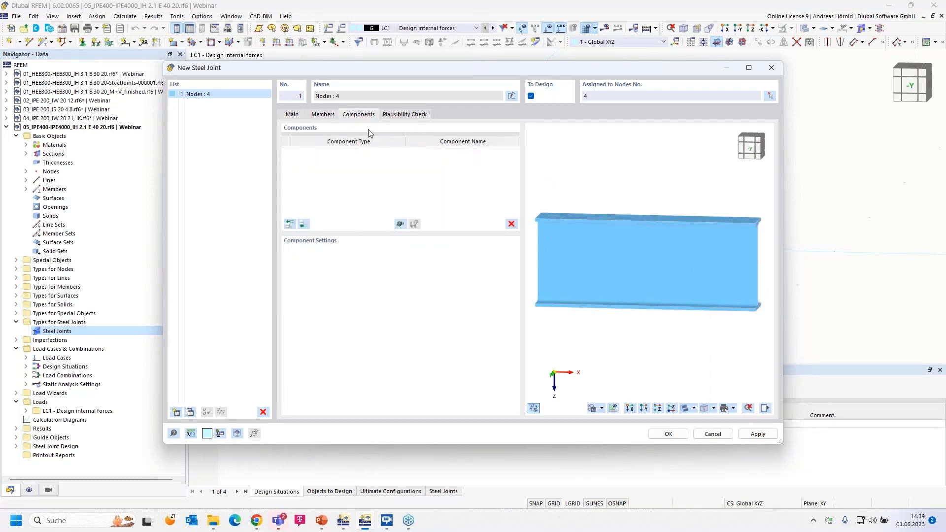
click(401, 224)
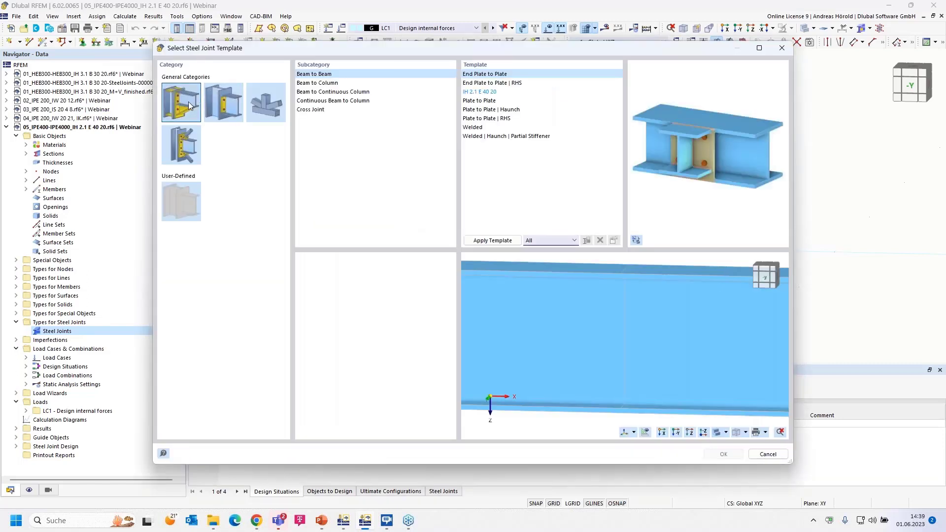
click(474, 93)
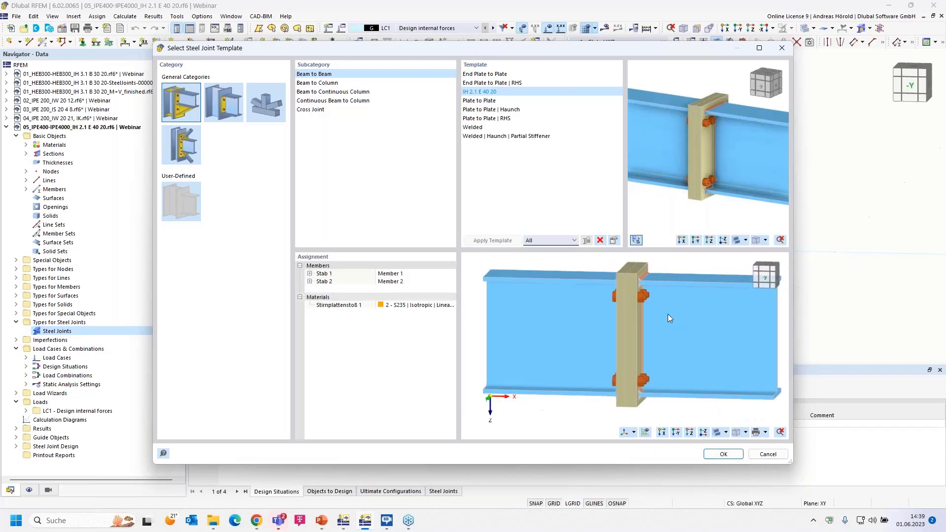
click(720, 455)
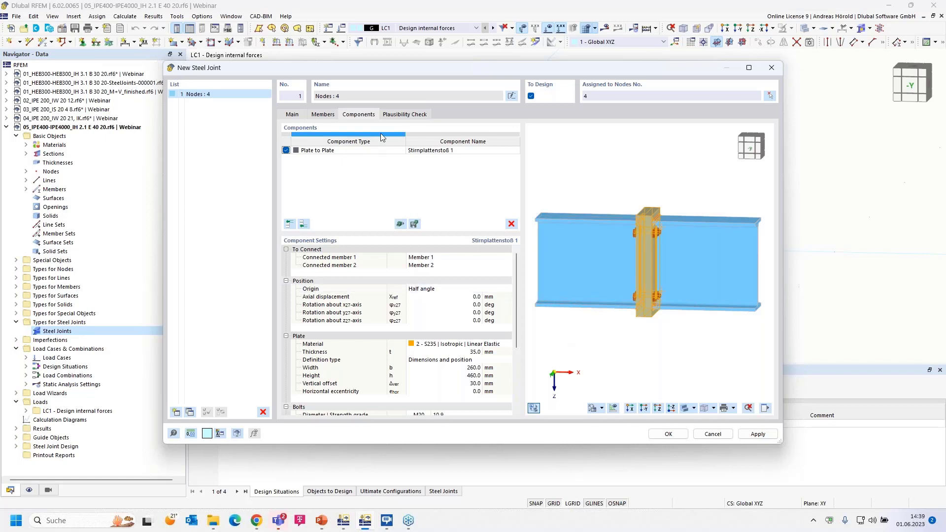
Review the IH 2.1 E 40 20 joint's plausibility check, accept the joint and start the Steel Joint Design calculation.
click(403, 117)
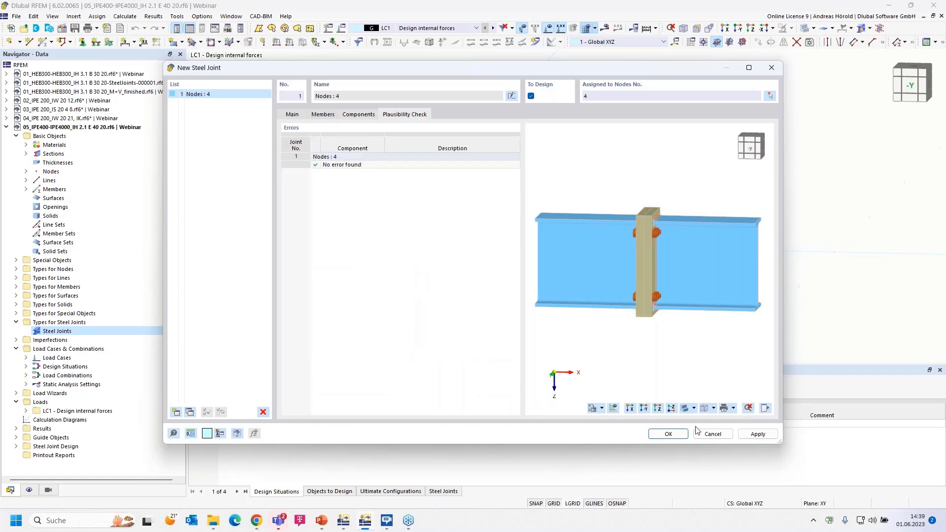
click(664, 435)
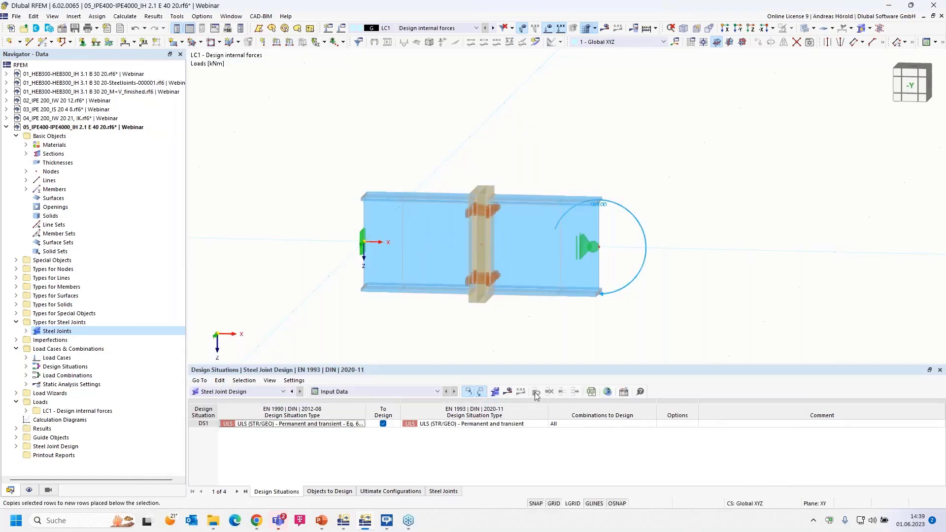
click(508, 393)
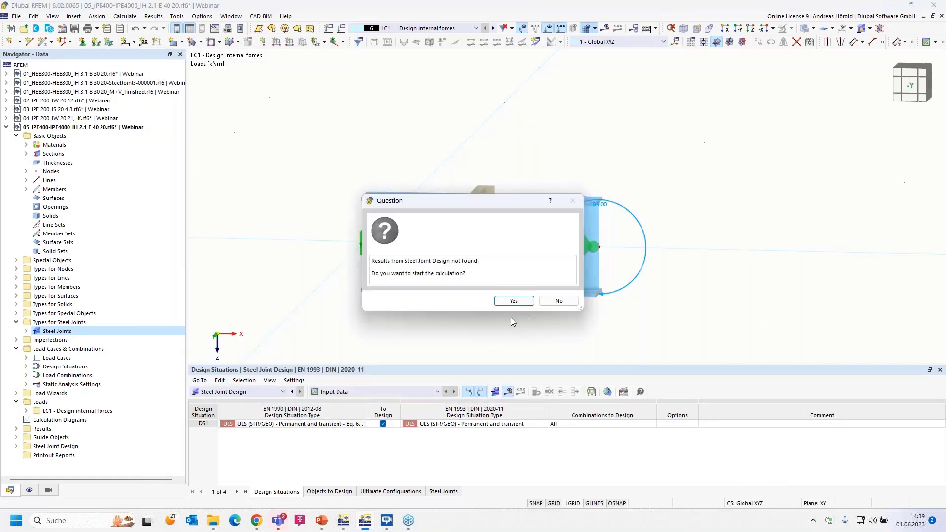
click(512, 299)
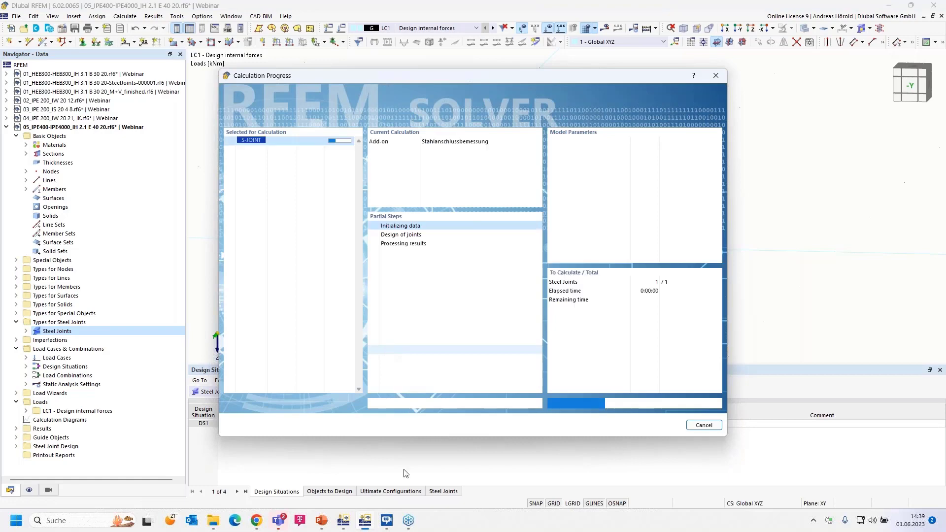
Switch to the PowerPoint slide show and advance to the Rigid Plate-to-Plate Connection IH 2.1 E 40 20 capacity comparison.
mouse_move(321, 523)
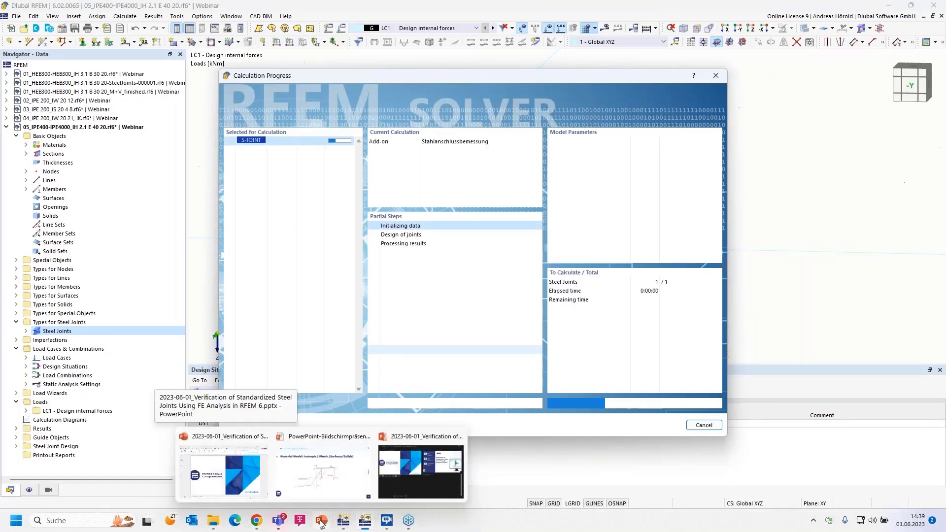
click(323, 471)
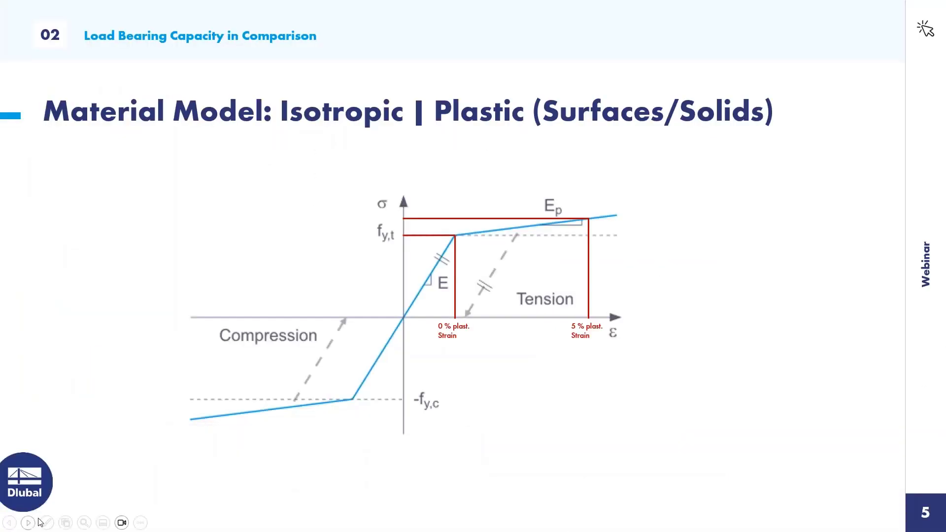
click(28, 523)
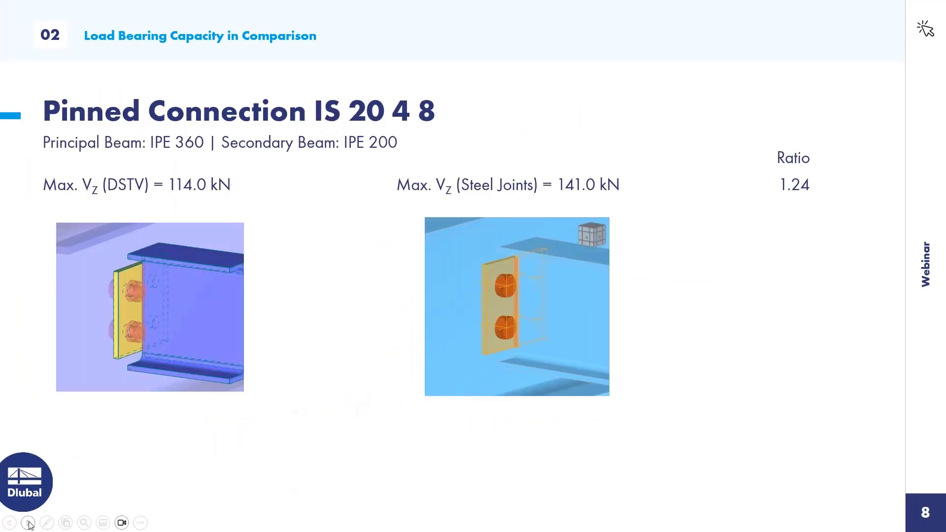
click(28, 523)
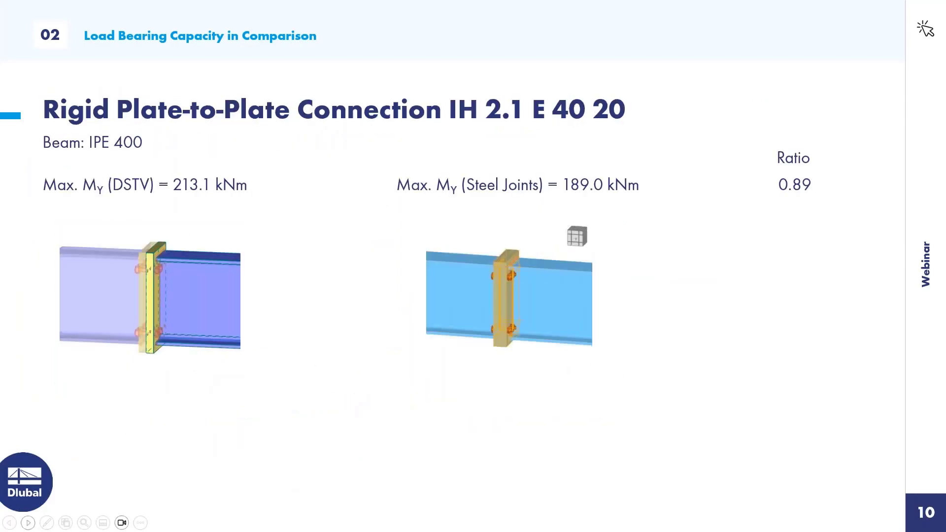